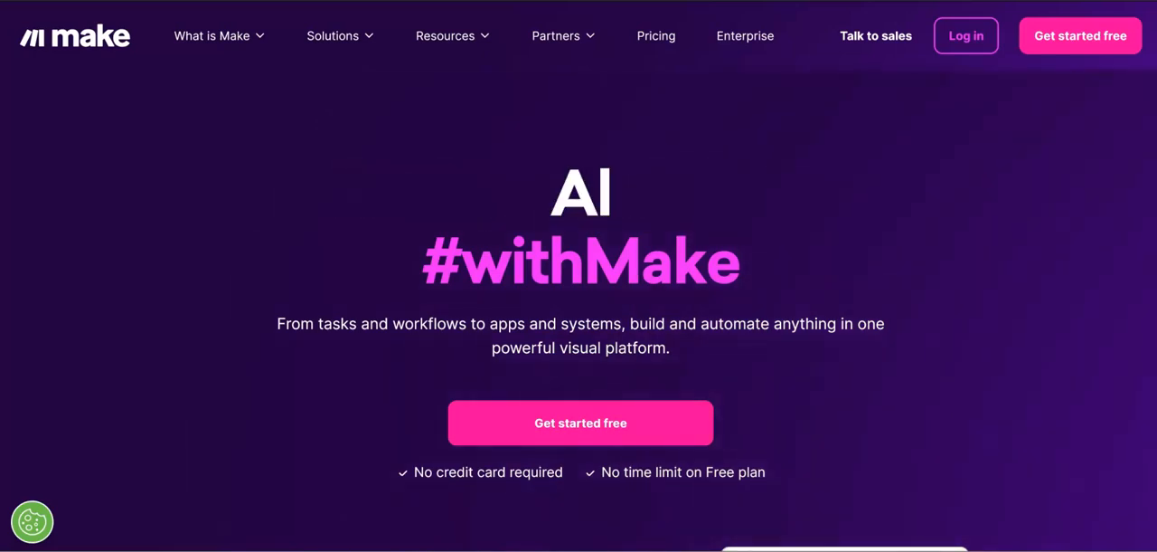
Step: Look over the Make homepage and examine its pricing plans
scroll(888, 344, "down", 7)
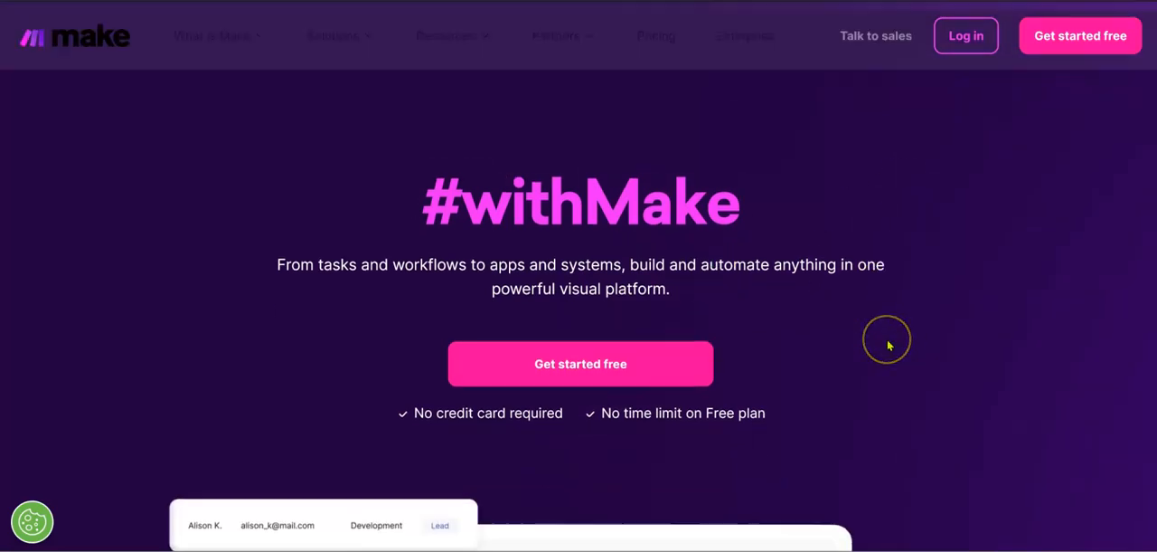
scroll(888, 345, "down", 5)
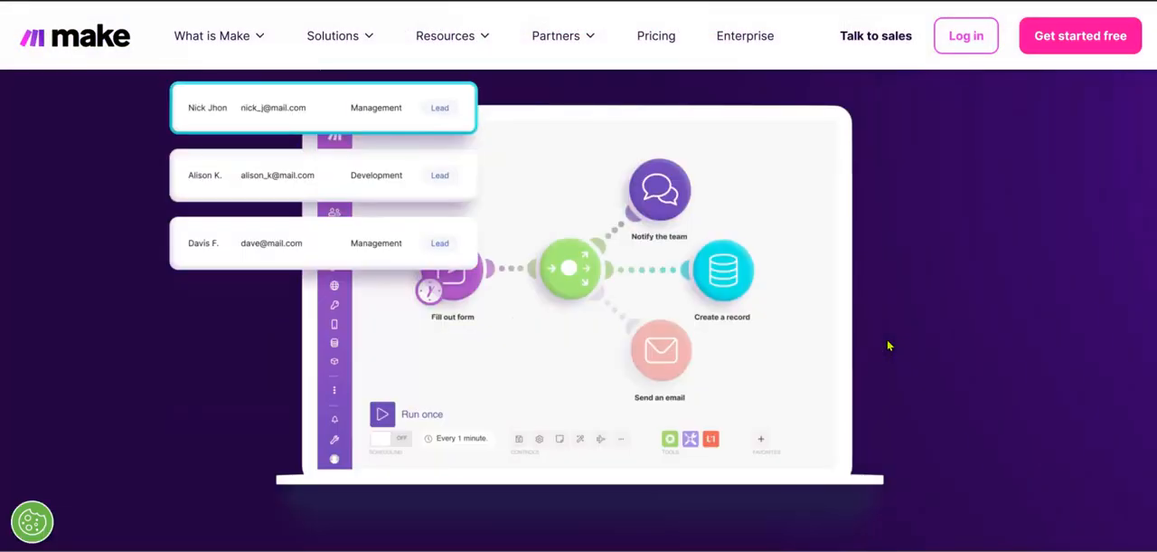
scroll(888, 344, "down", 10)
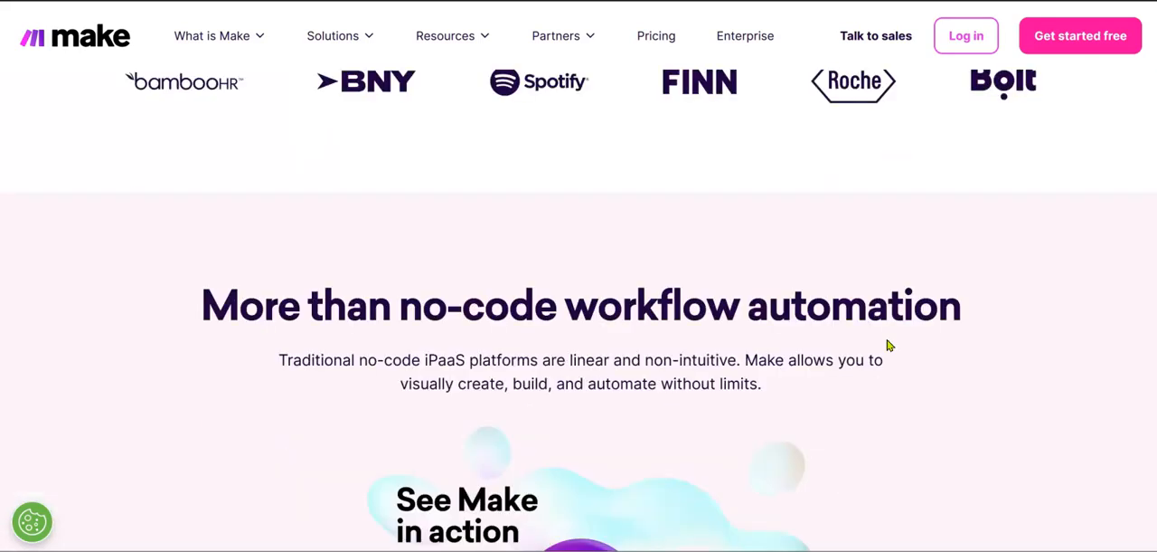
scroll(888, 345, "down", 10)
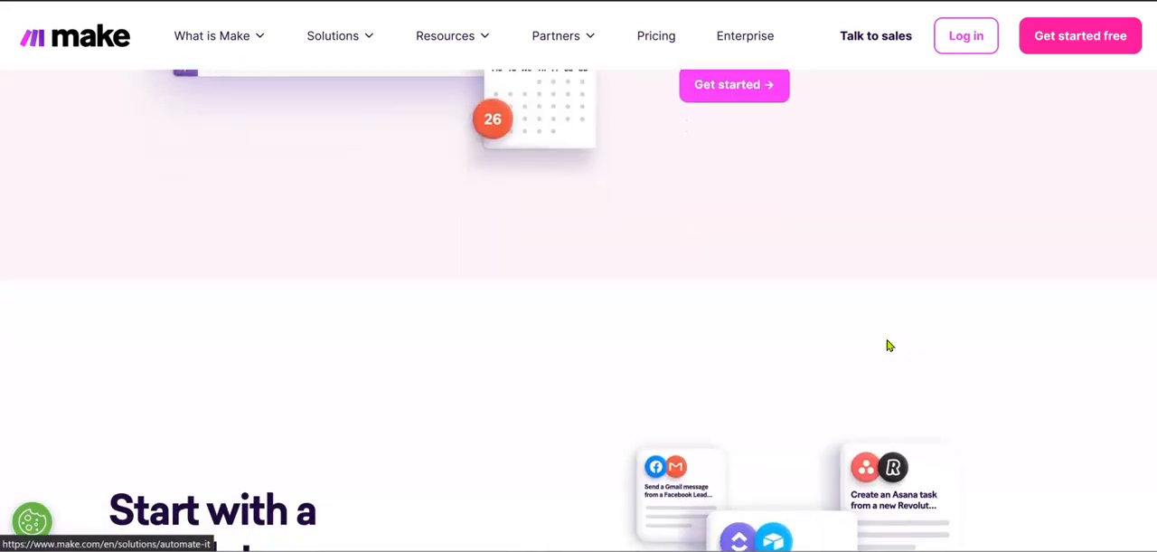
left_click(877, 338)
left_click(657, 41)
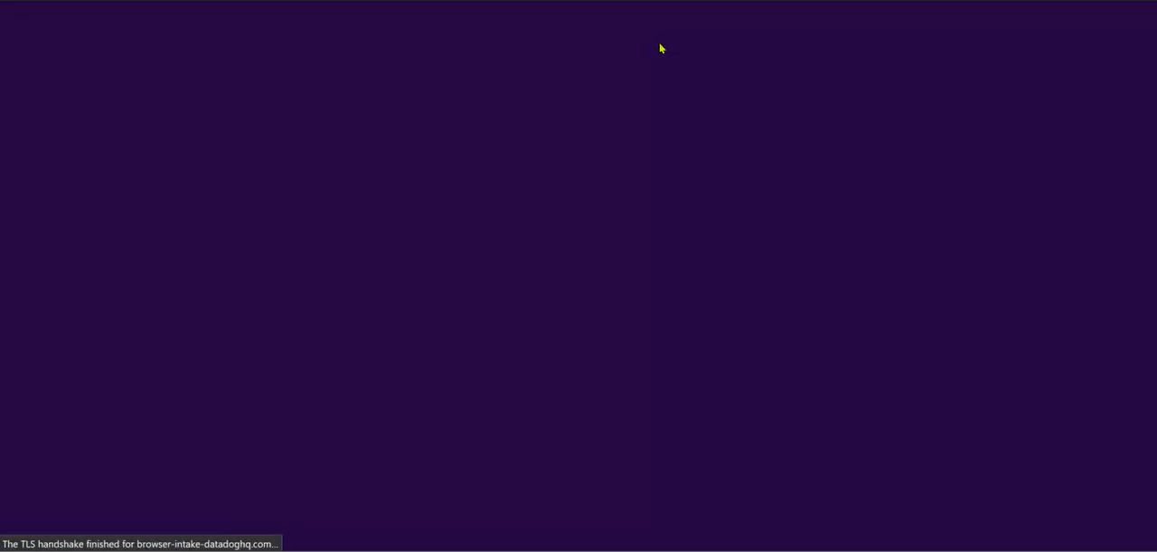
scroll(395, 347, "down", 3)
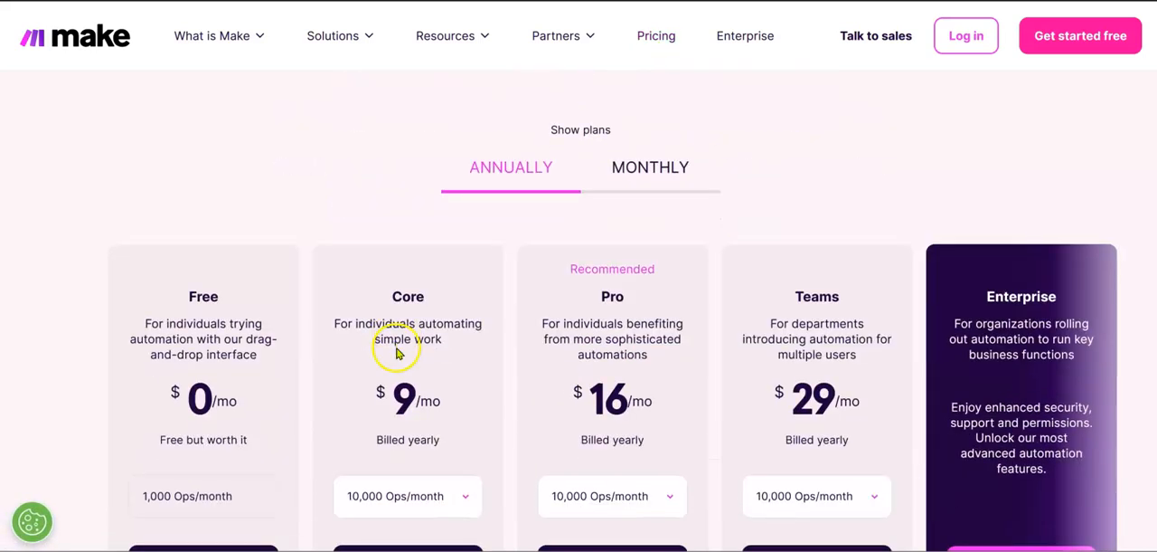
scroll(397, 349, "down", 1)
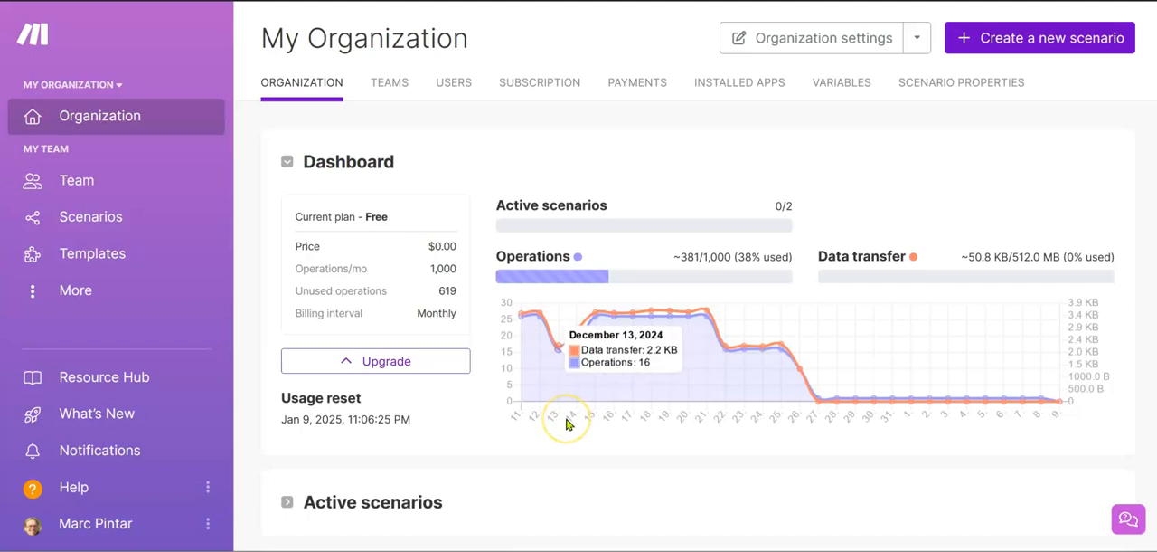
Step: Review the organization's usage dashboard and open the list of all scenarios
scroll(566, 421, "down", 1)
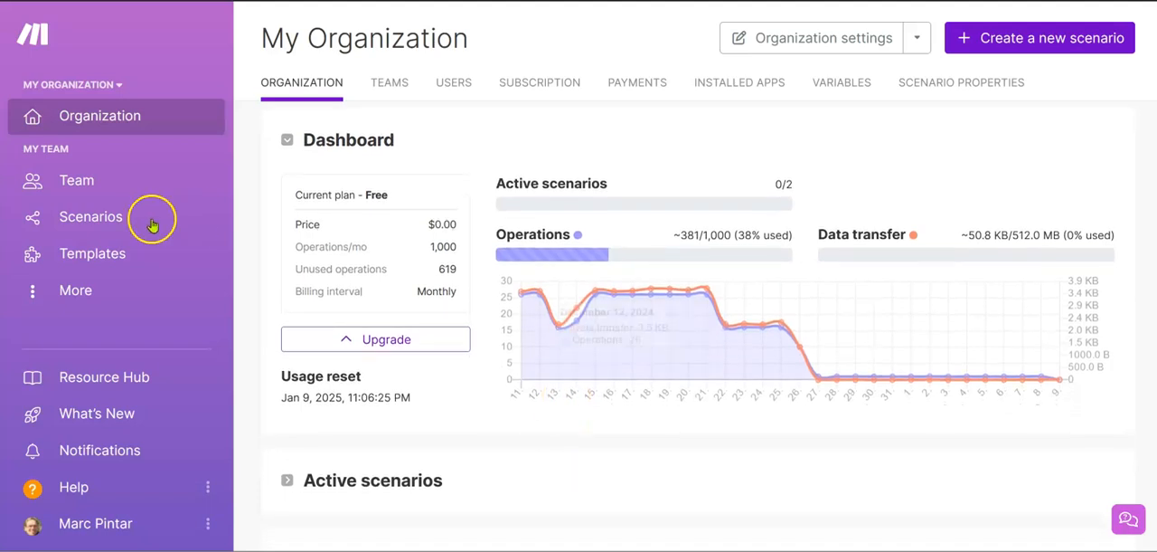
left_click(118, 222)
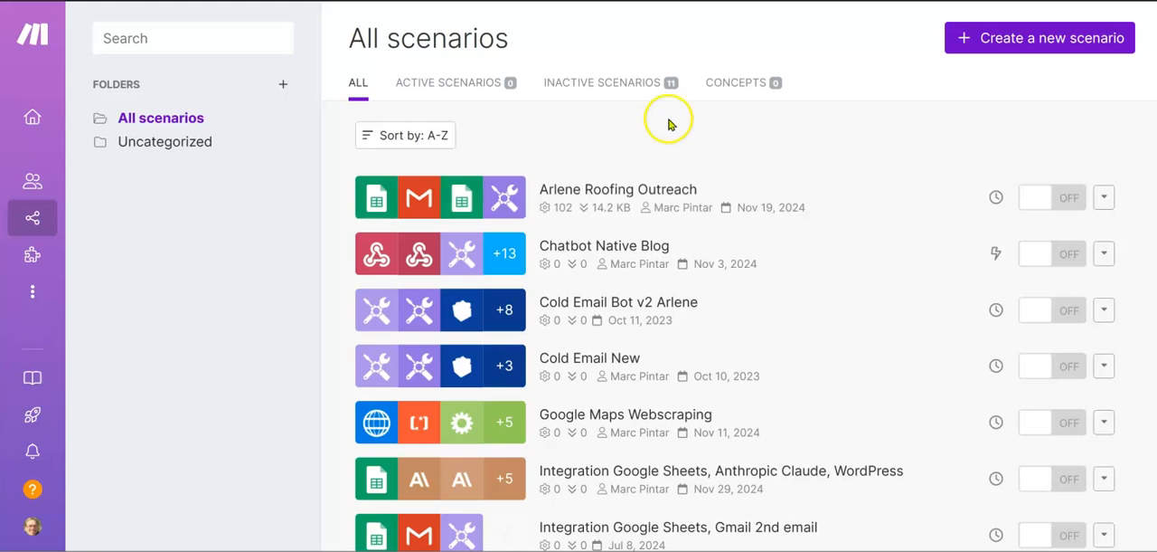
Step: Switch to the Roofing Philly spreadsheet in Google Sheets and search the Google Workspace Marketplace for "GPT Sheets"
key("ctrl+Tab")
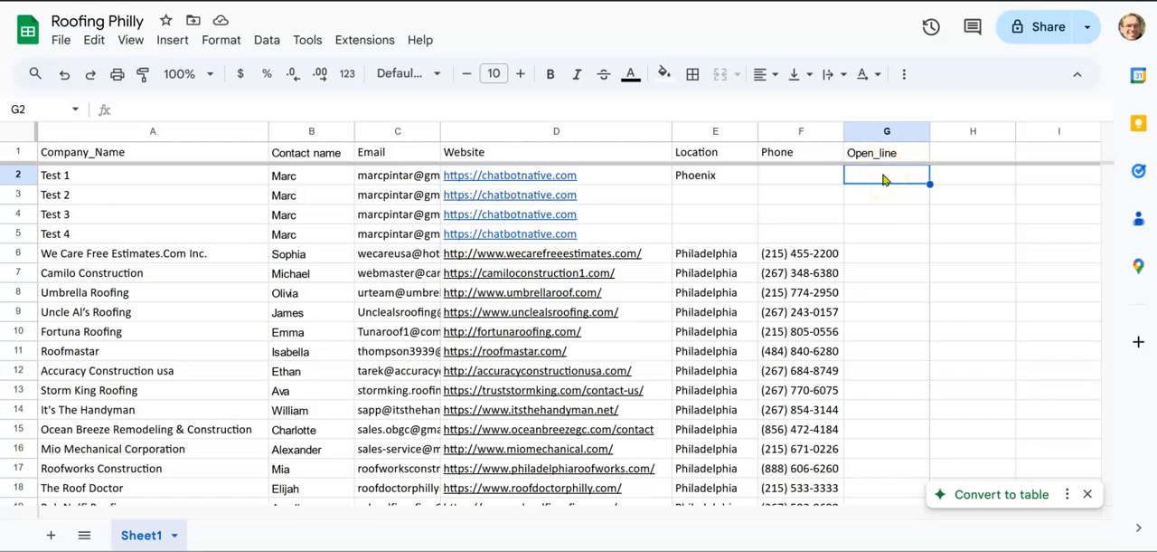
left_click(349, 45)
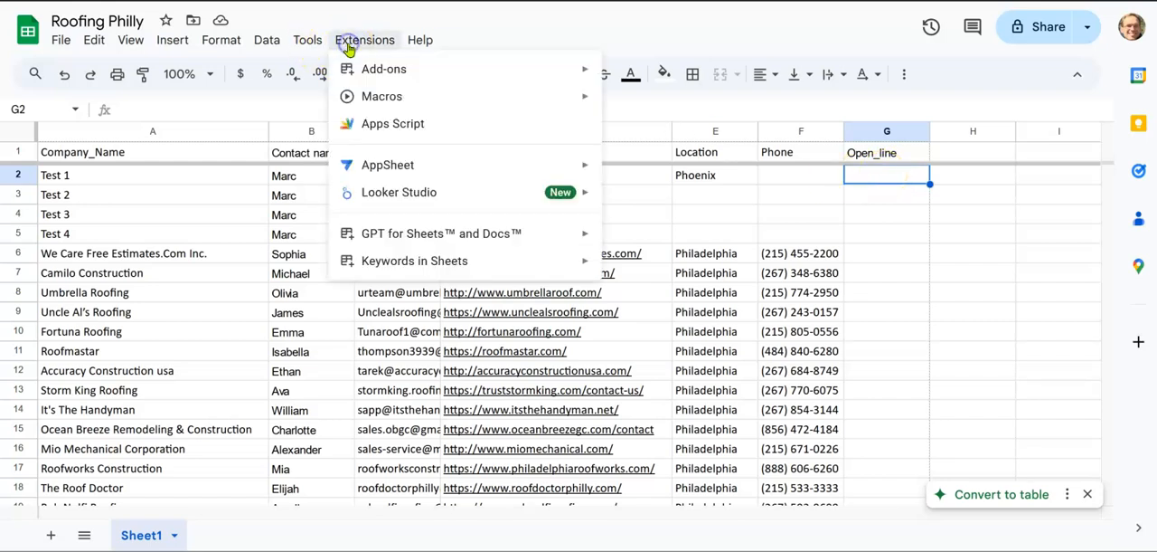
mouse_move(411, 237)
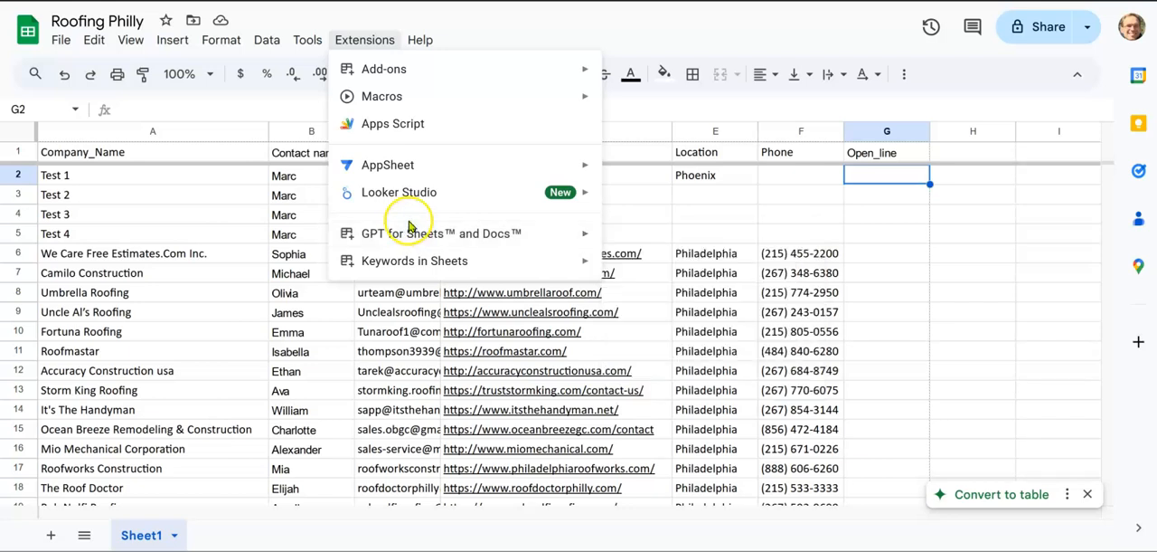
mouse_move(416, 78)
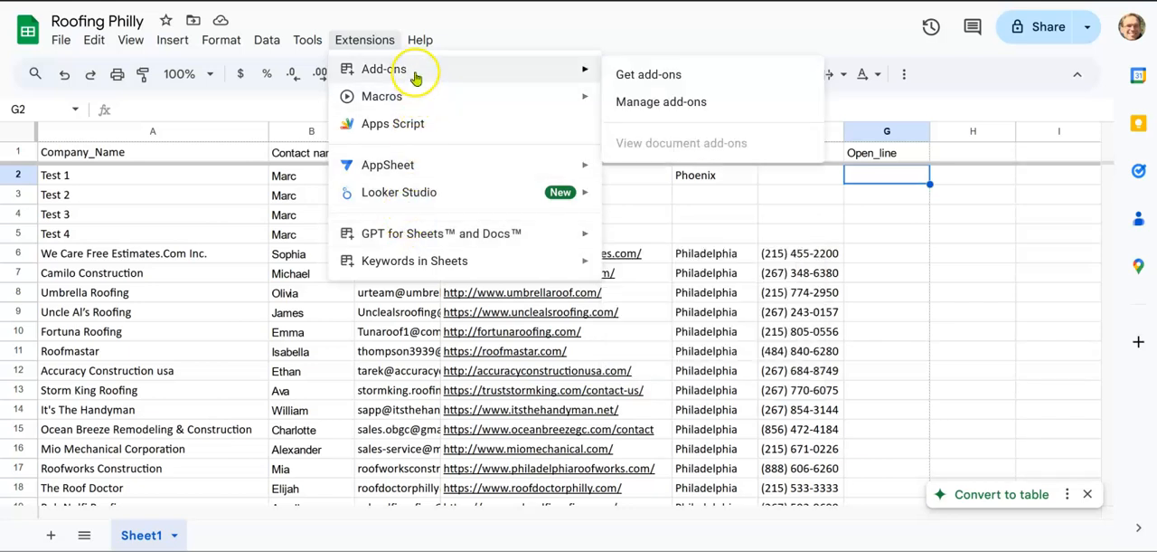
left_click(644, 78)
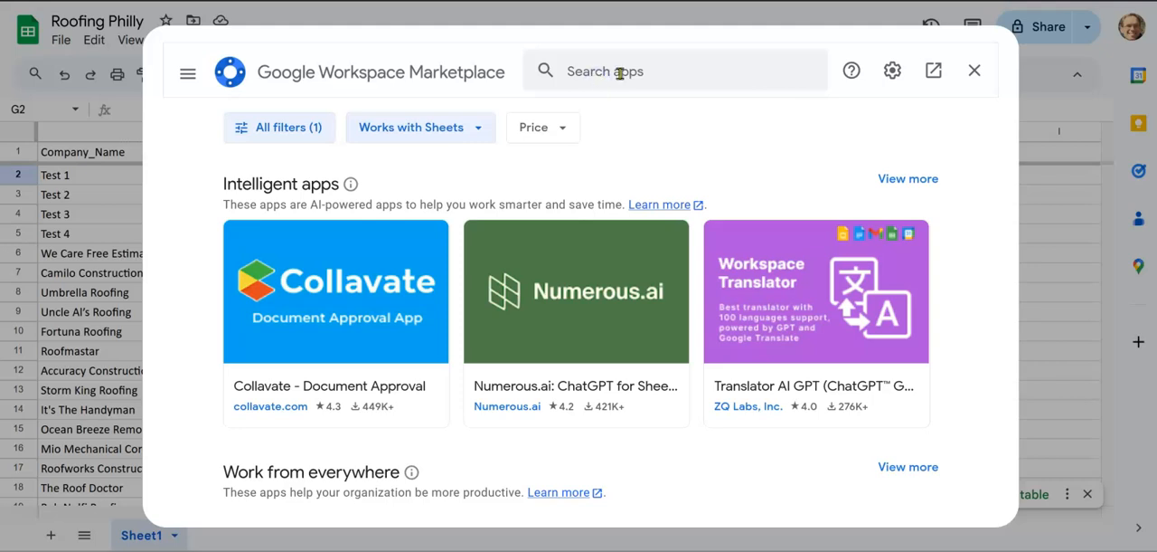
left_click(620, 72)
type("GPT Sheets")
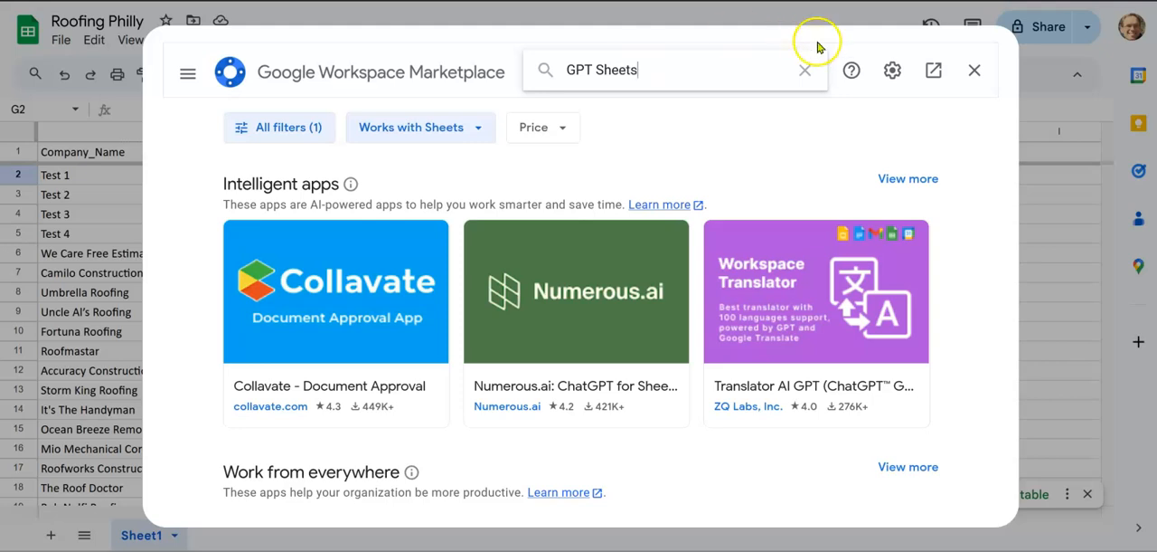
key("Return")
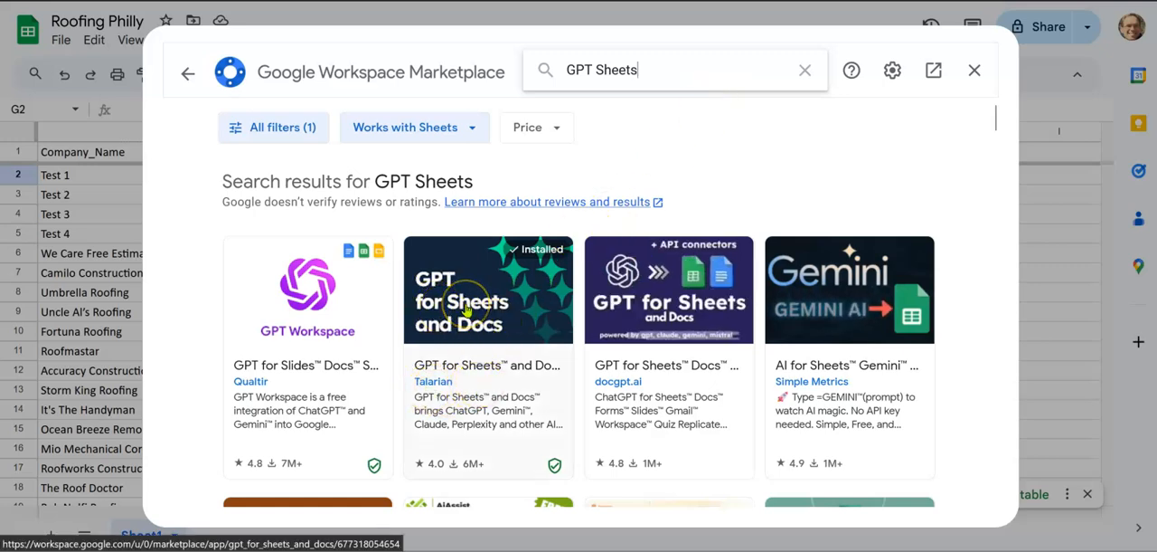
left_click(974, 70)
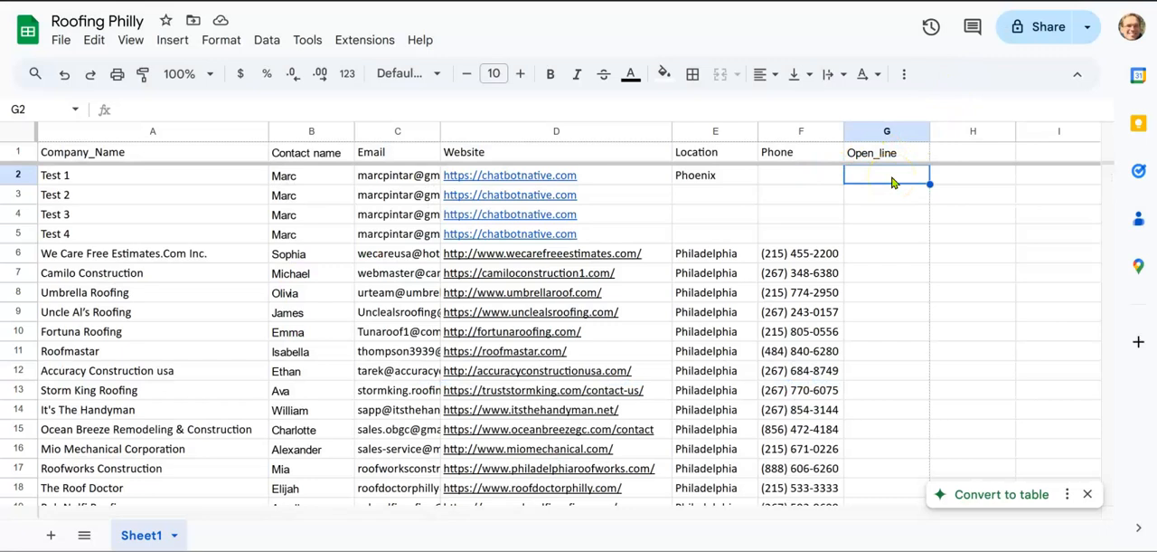
Step: Enable the GPT functions of GPT for Sheets and Docs in the spreadsheet and continue to the add-on's home page
left_click(359, 43)
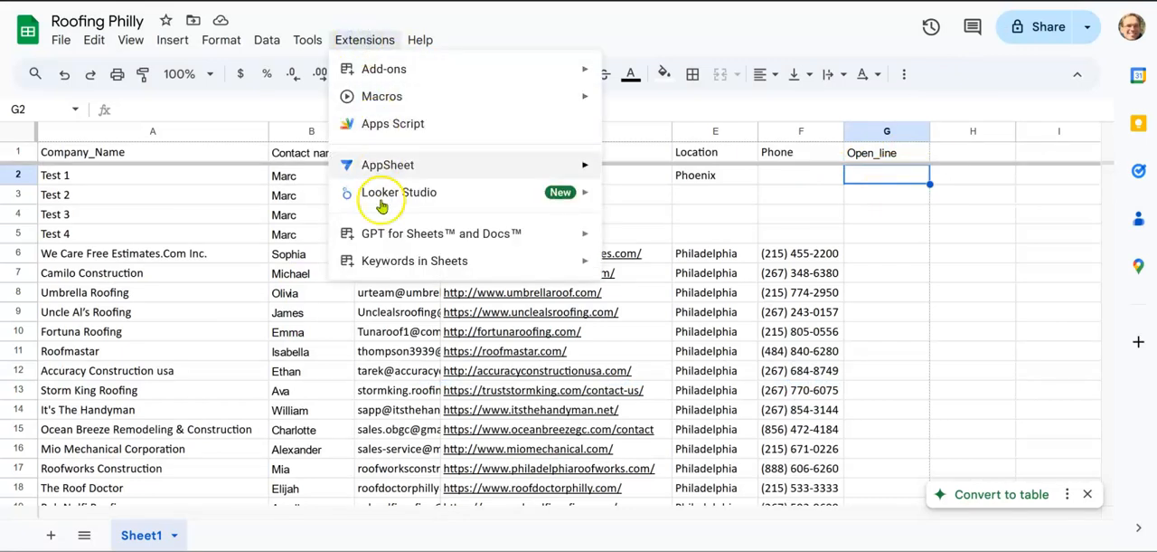
mouse_move(389, 269)
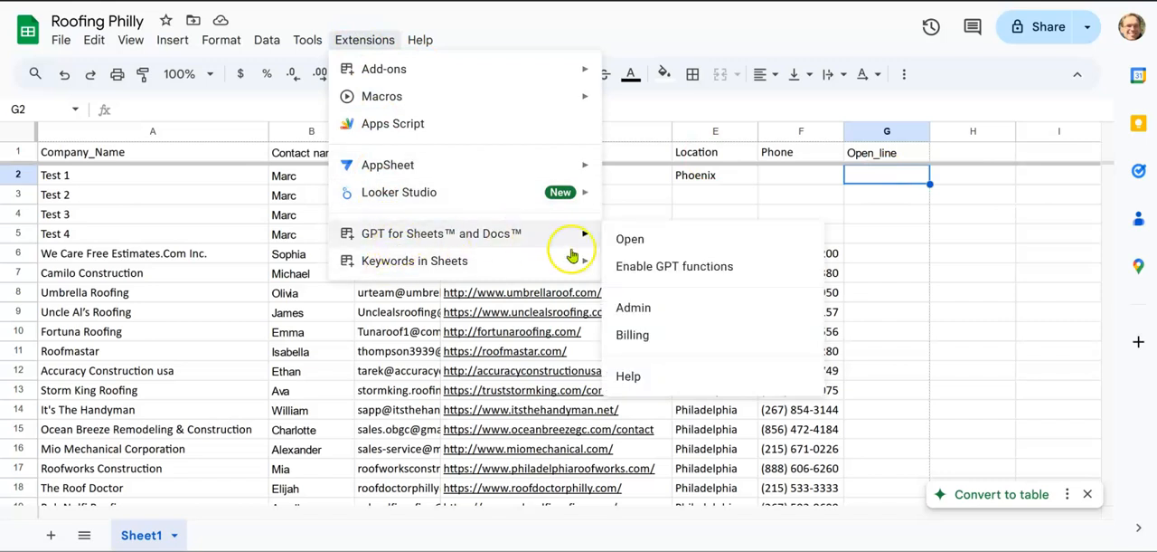
left_click(647, 269)
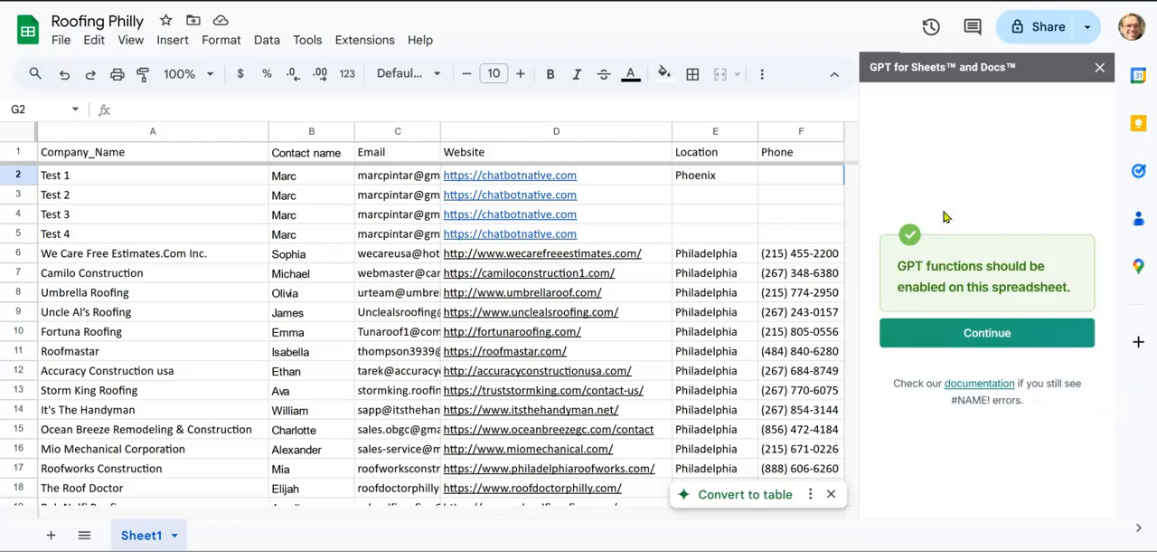
left_click(972, 335)
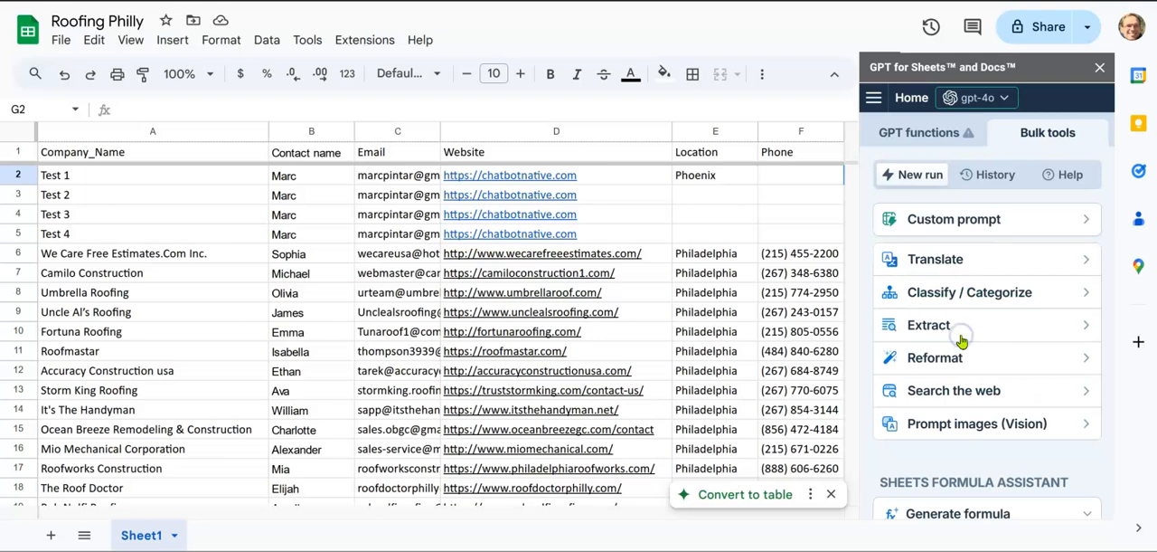
Step: Review the API key settings of the GPT for Sheets and Docs add-on and return to its home page
left_click(874, 97)
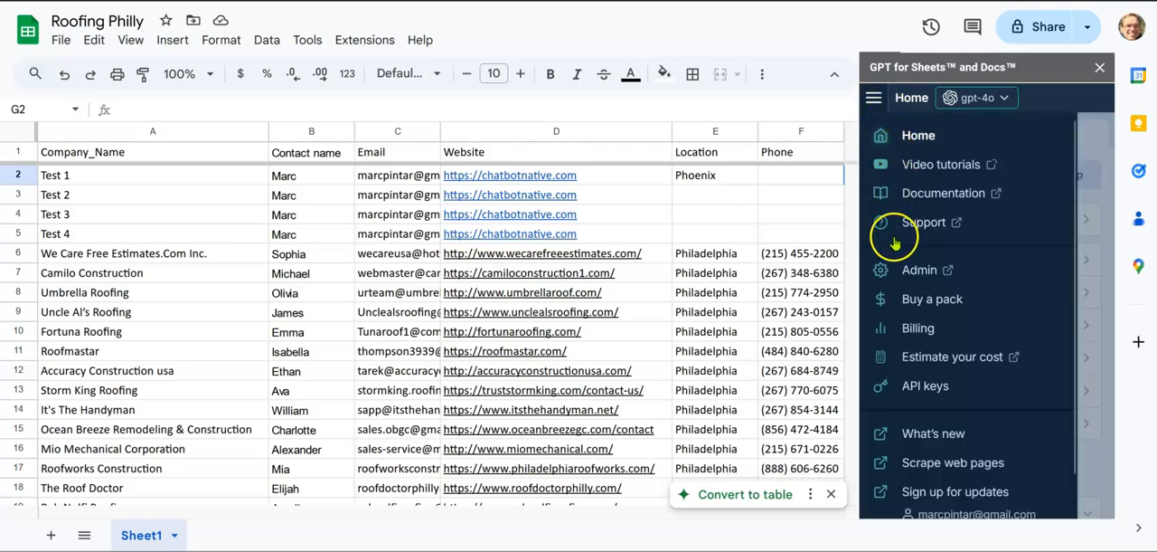
left_click(901, 389)
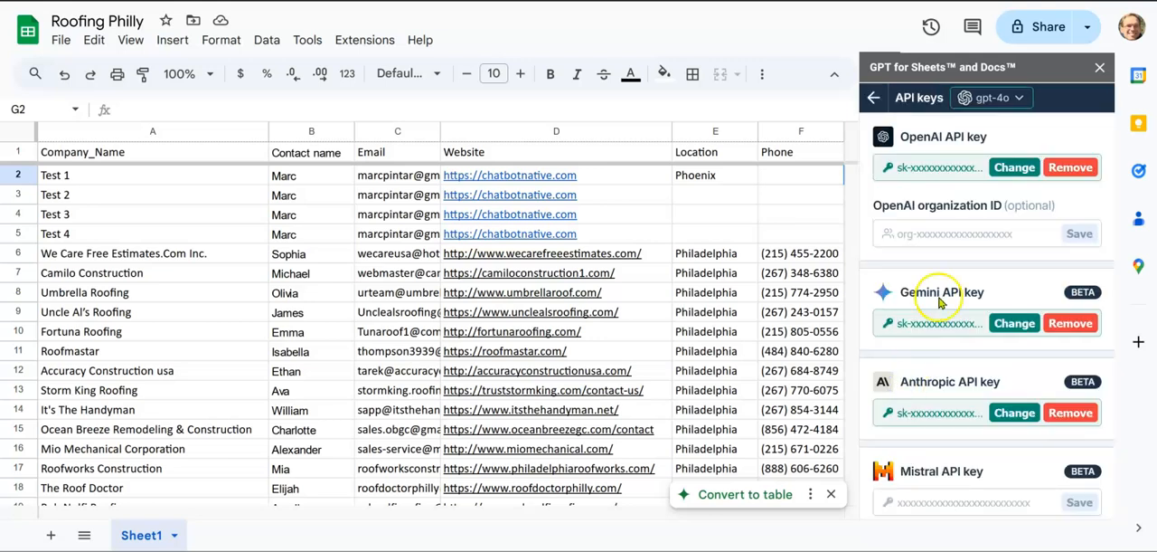
scroll(909, 336, "down", 2)
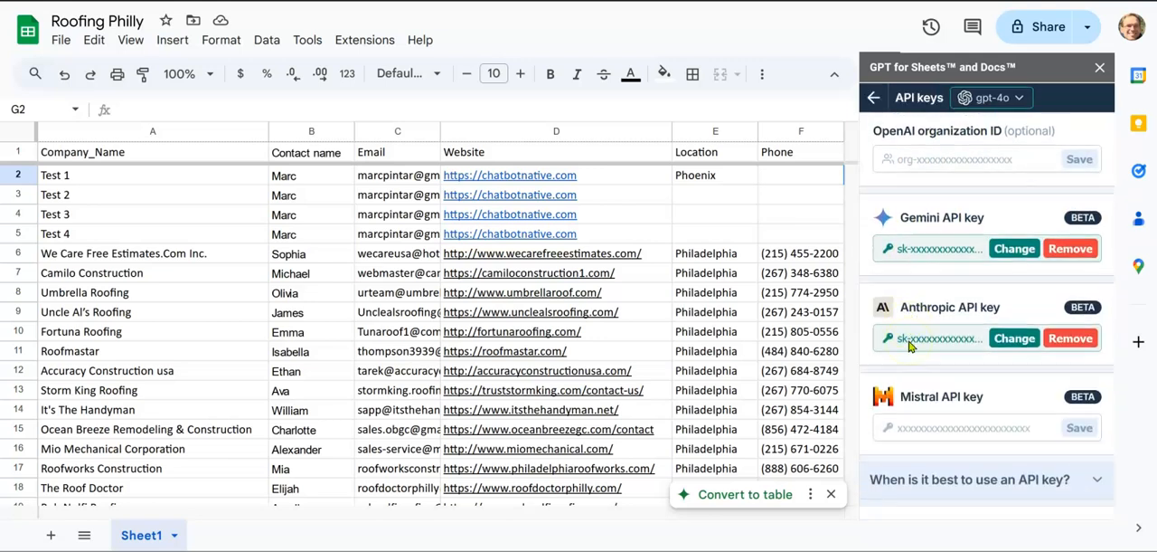
scroll(909, 340, "up", 2)
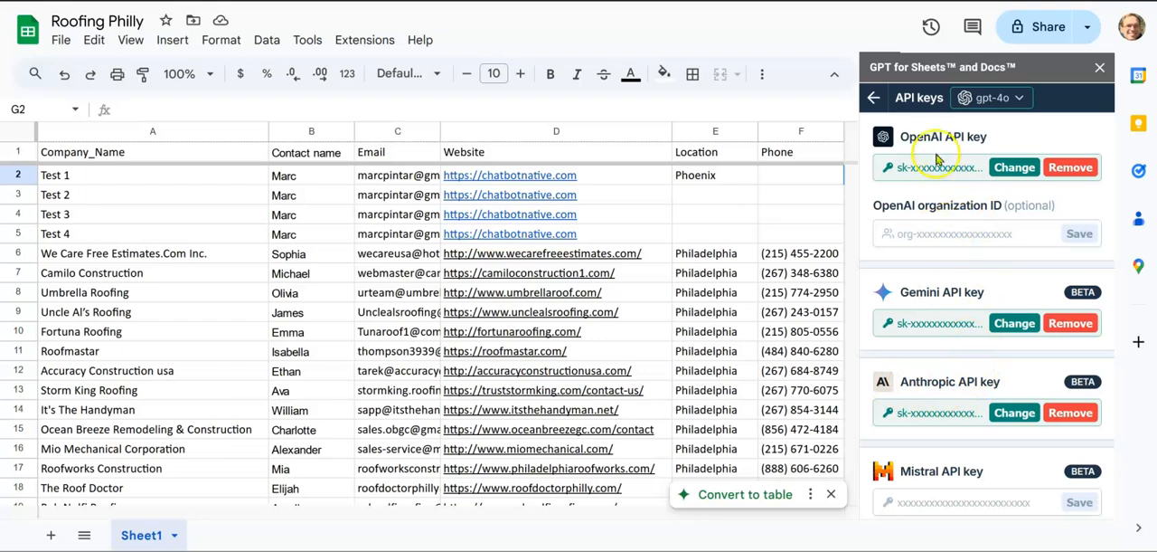
left_click(875, 98)
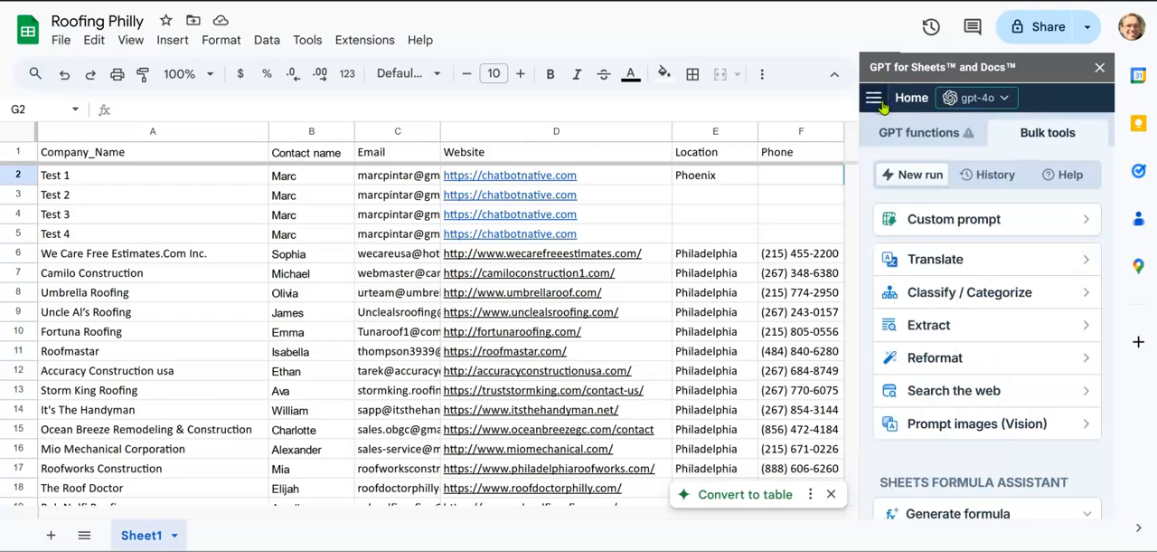
Step: Start a custom prompt for each row reading "Please give me an opening line for a cold email message."
left_click(928, 220)
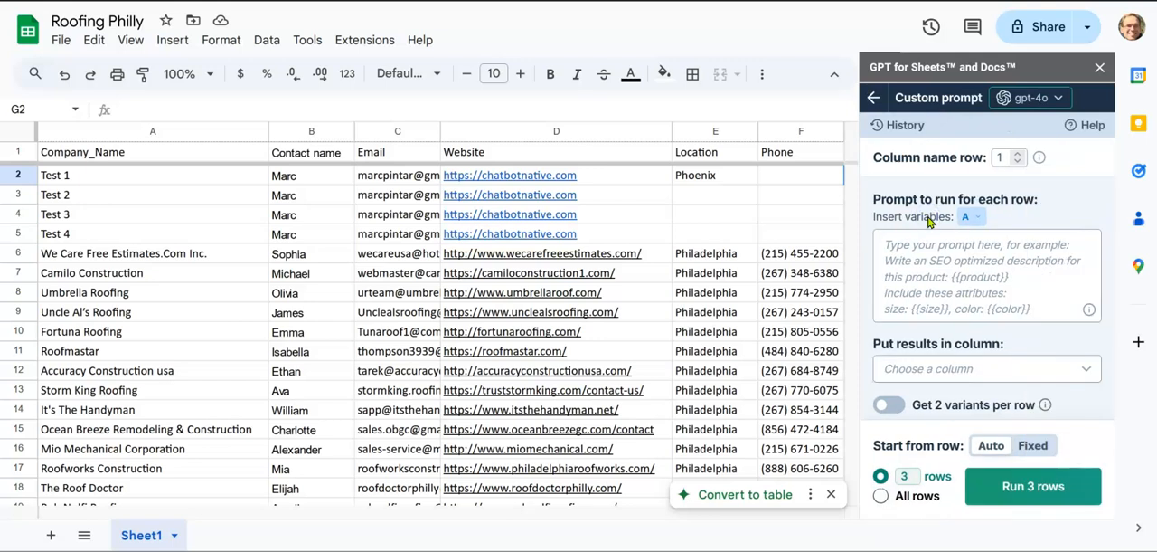
left_click(931, 247)
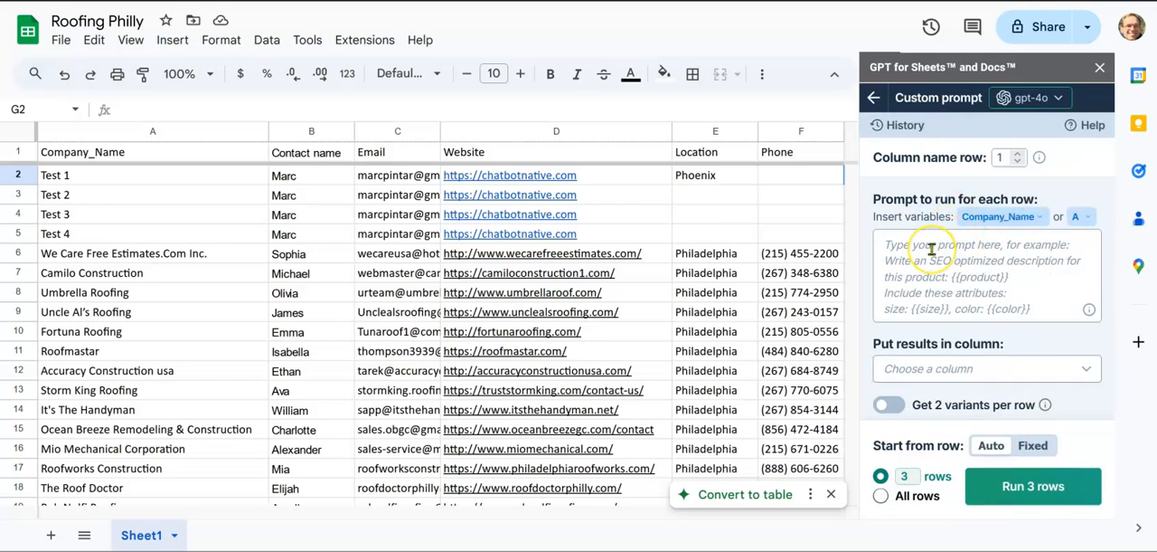
left_click(928, 248)
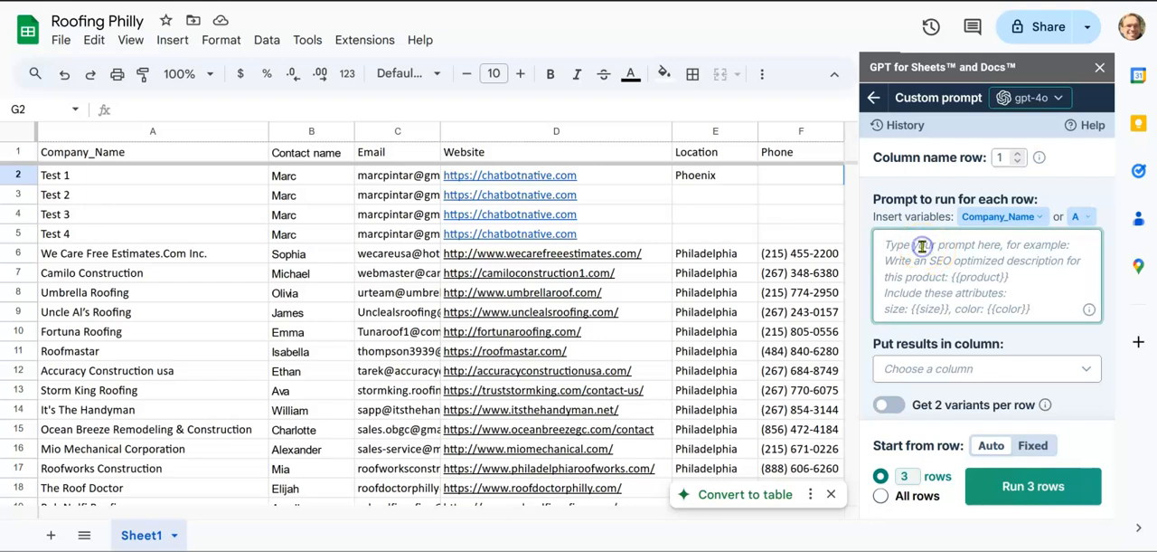
type("Please give ")
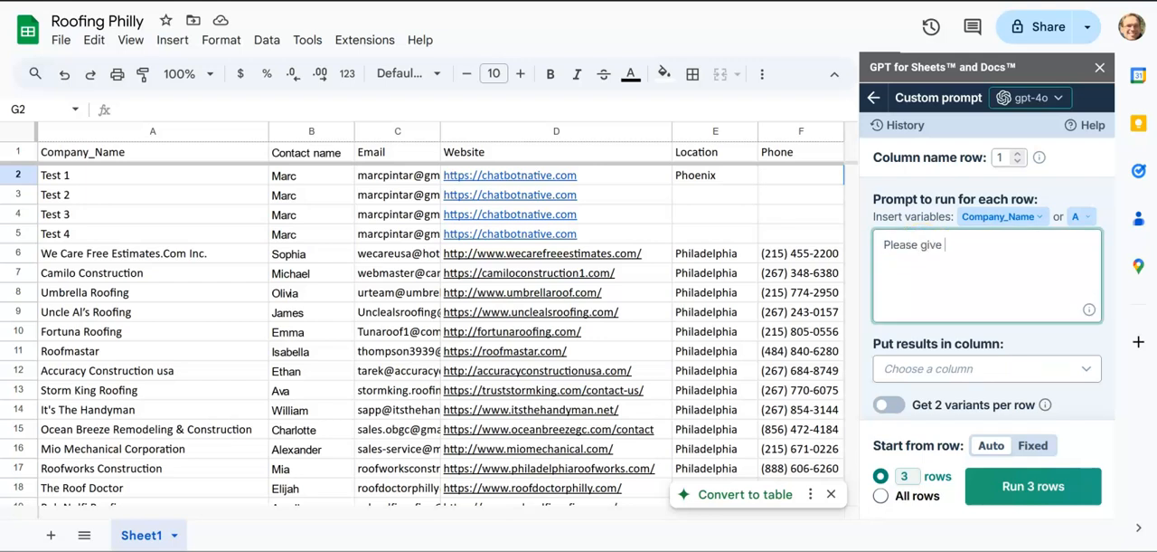
type("me an opening line for an")
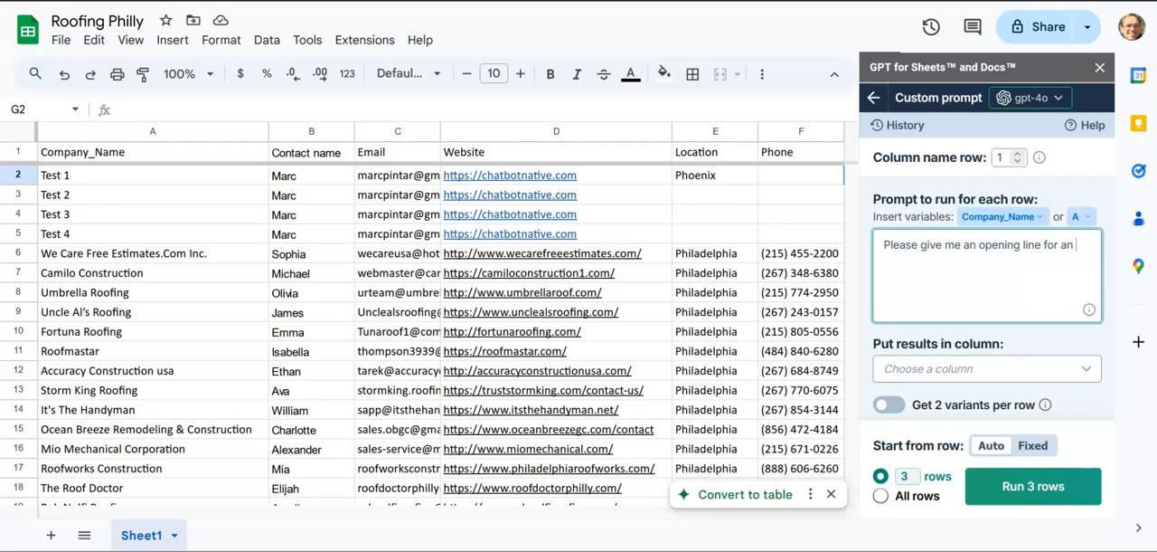
key("BackSpace")
key("BackSpace")
type("cold email")
type(" message. ")
type(" I only ")
type("want the")
type(" opening")
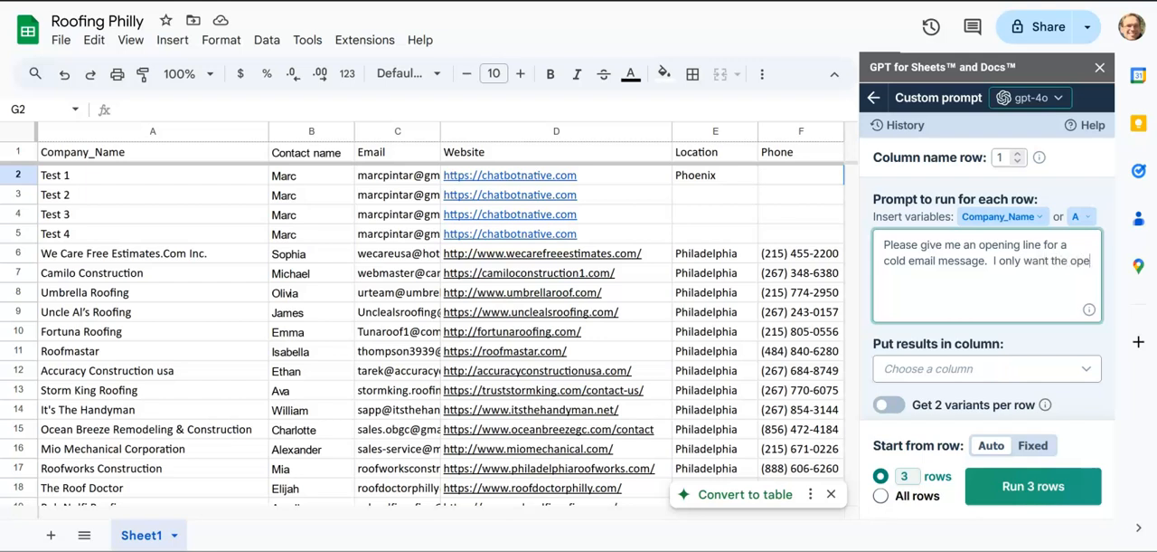
type(" line no")
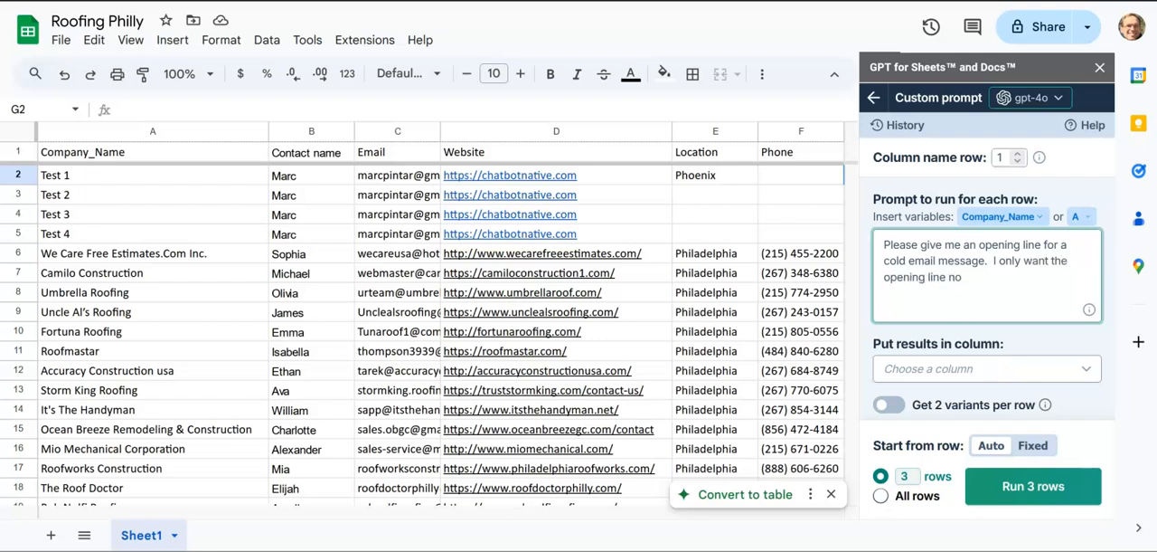
type(" additional information. Please include")
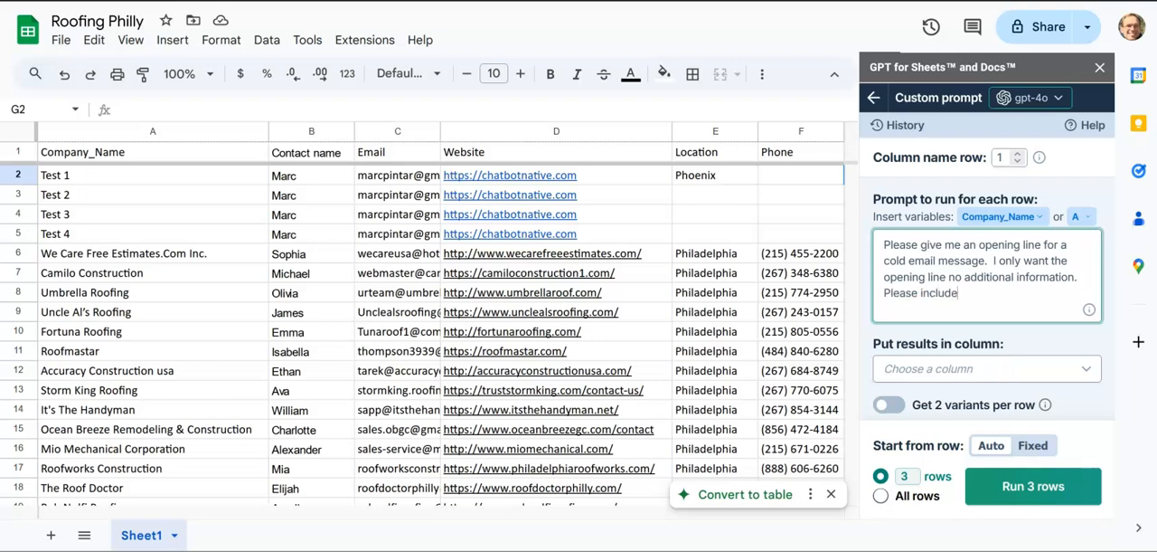
Step: Extend the custom prompt with "Please include {{Company_Name}} and an additional 10-15 words.", inserting the company name as a column variable
left_click(1026, 221)
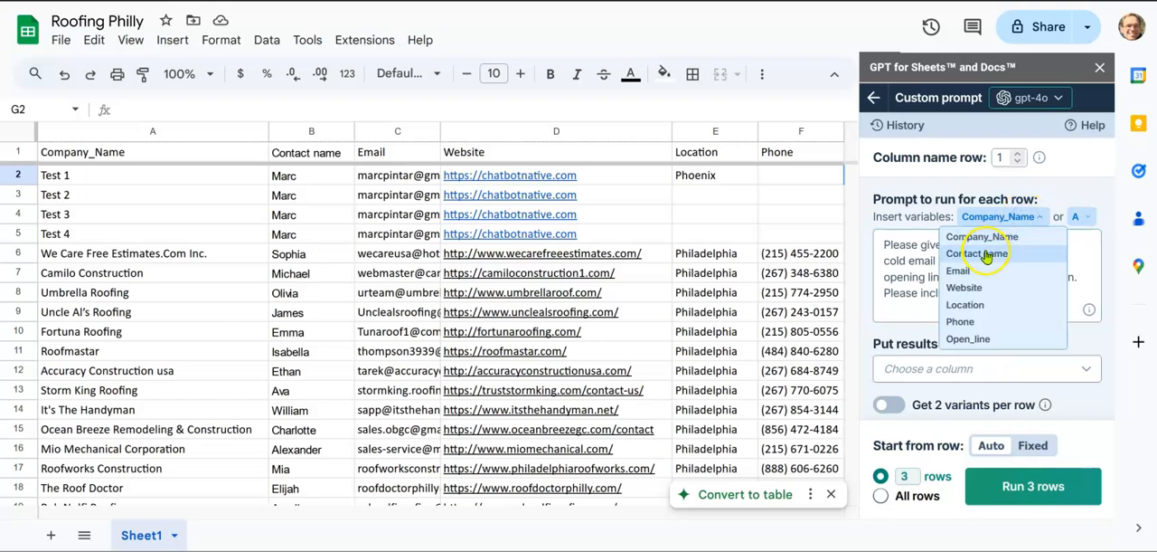
left_click(977, 239)
left_click(1066, 299)
type("and")
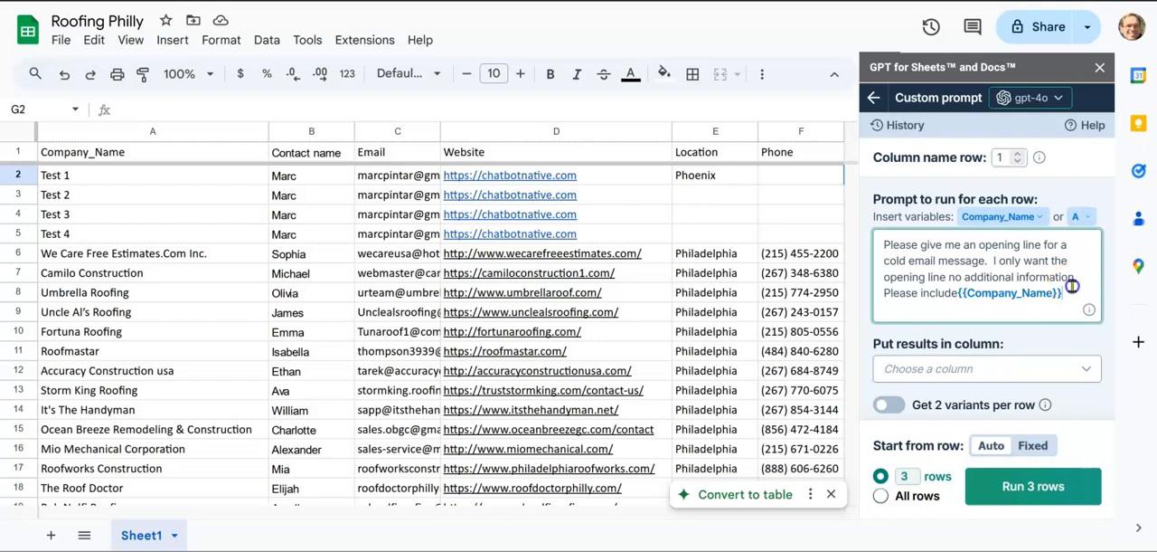
type(" an additioanl")
key("BackSpace")
key("BackSpace")
type("onal ")
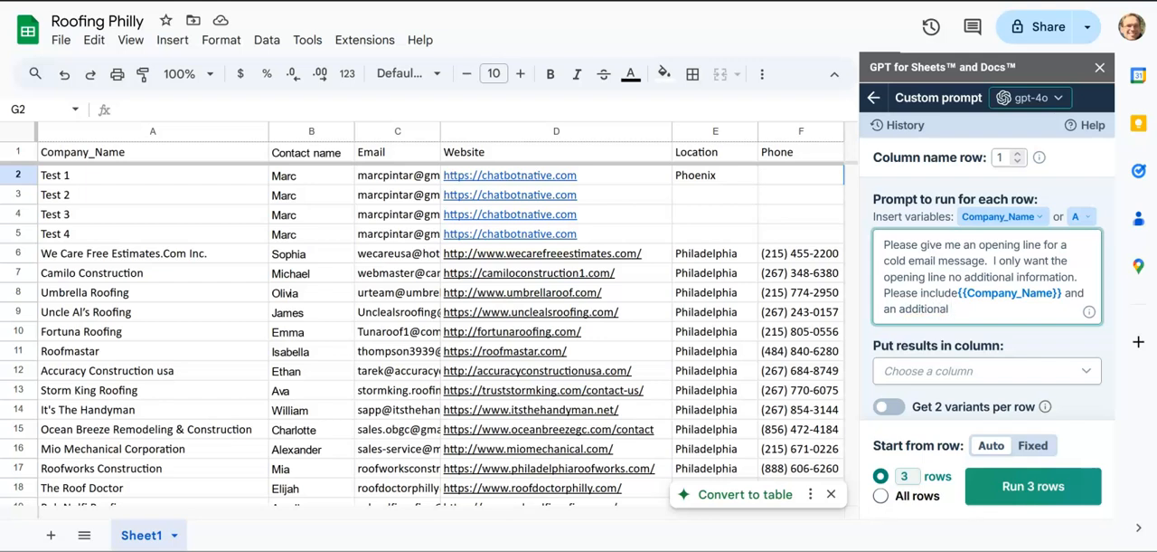
type("10-15 words.  This should be a complementary state")
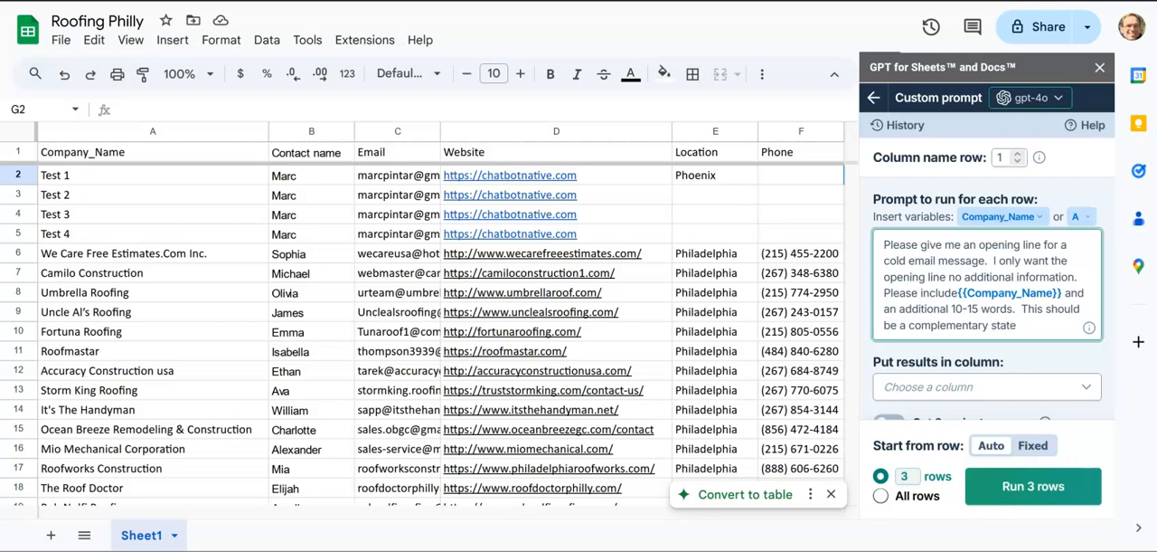
type("ment about them.")
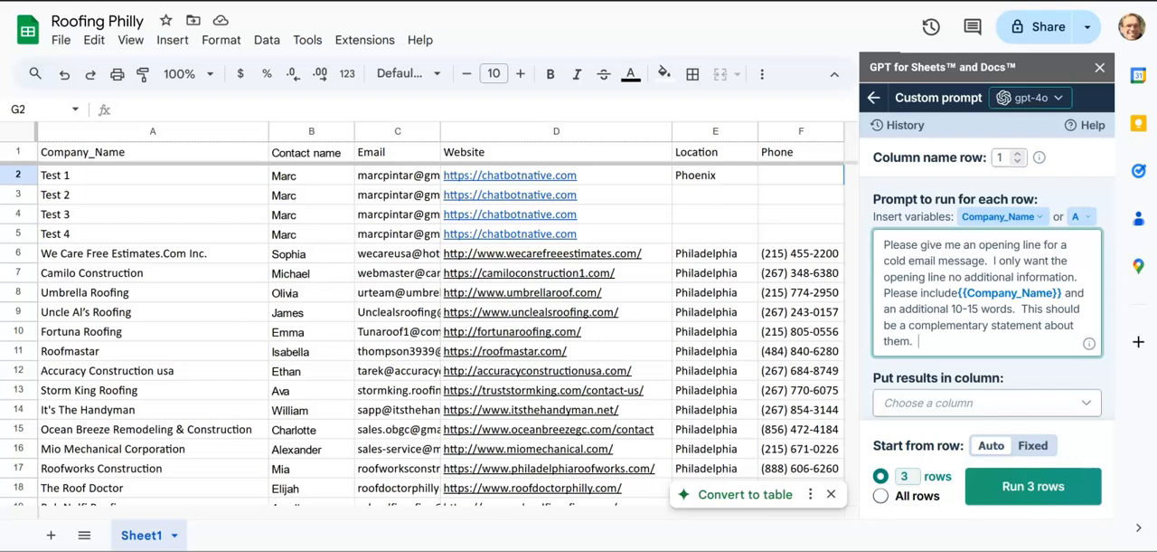
Step: Finish the custom prompt with "Do not make it about a sale and do not be corny."
type("Do not make it about a sale and")
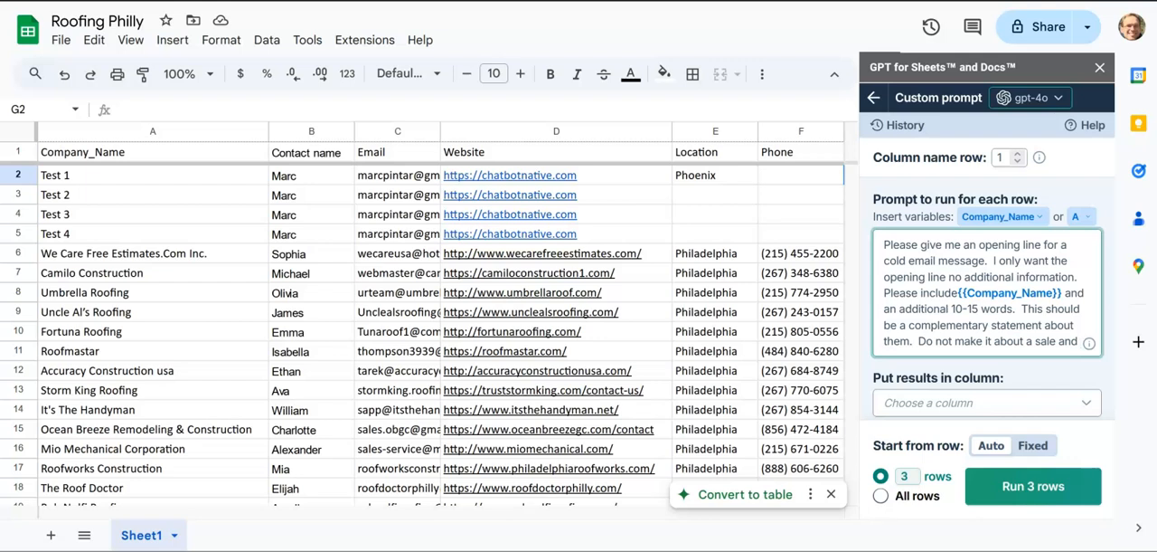
type(" do not be corny.")
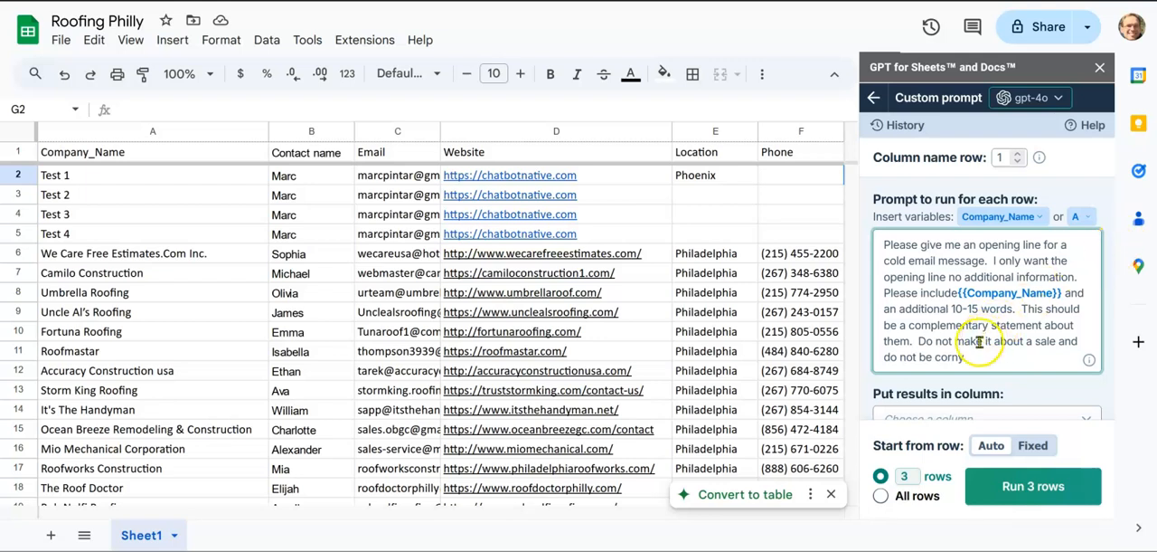
Step: Run the custom prompt on 1 row with the results put in column G: Open_line
left_click(907, 476)
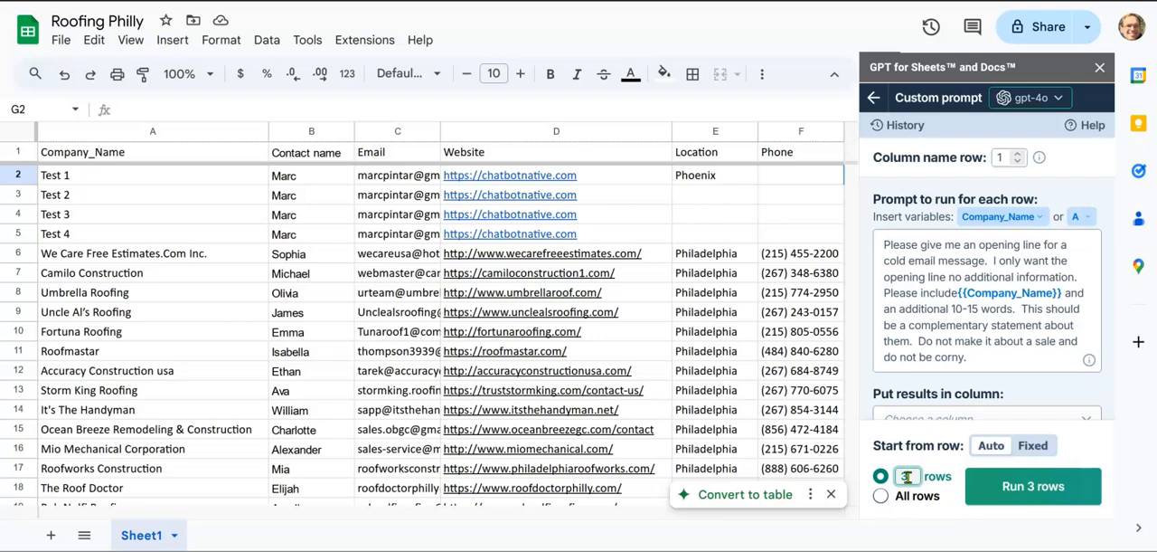
key("BackSpace")
type("1")
left_click(1011, 488)
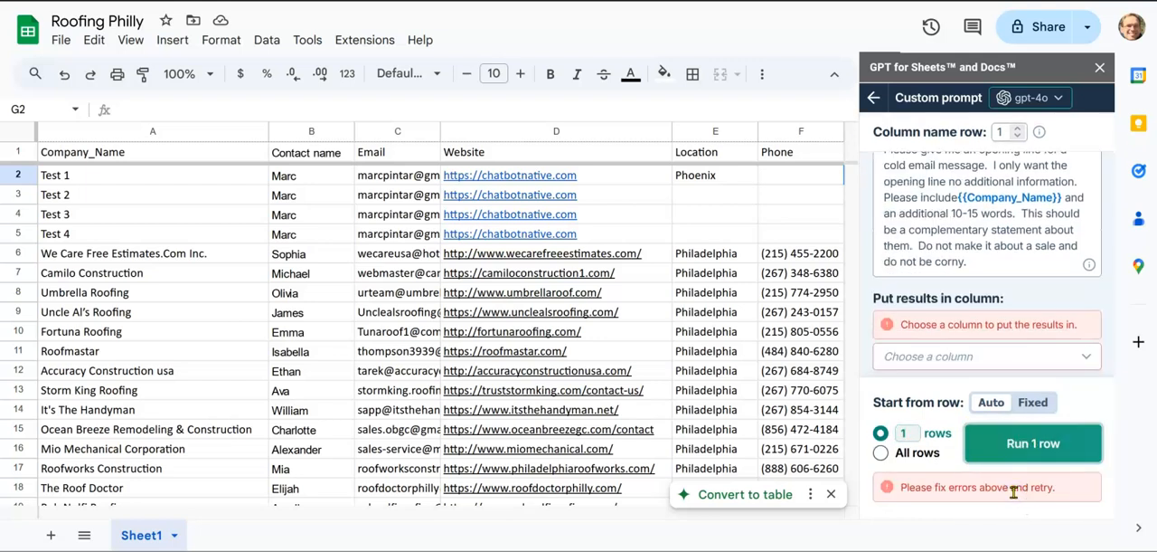
left_click(1005, 358)
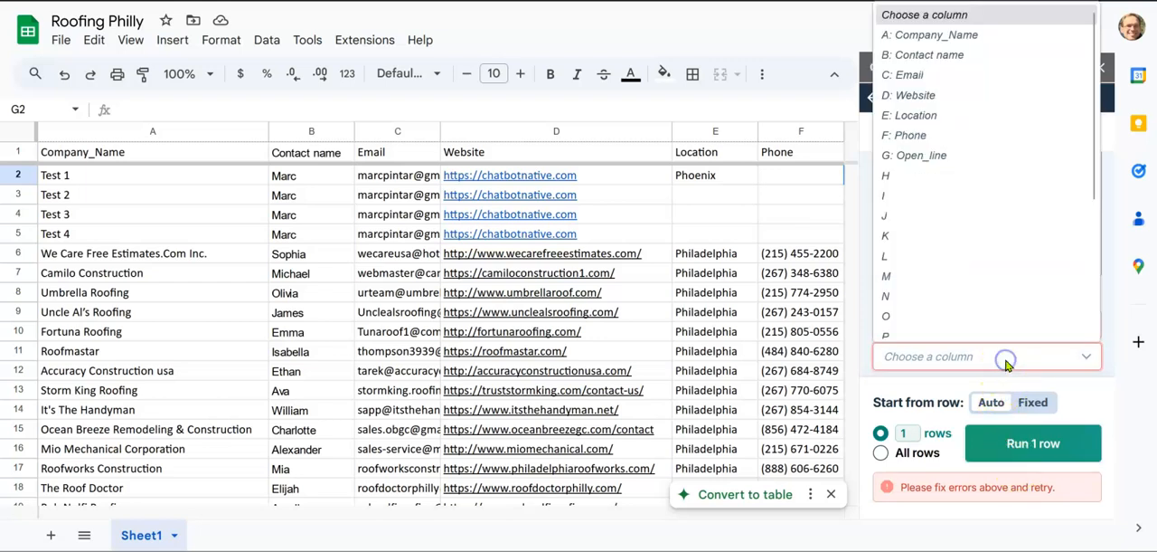
left_click(956, 146)
left_click(999, 486)
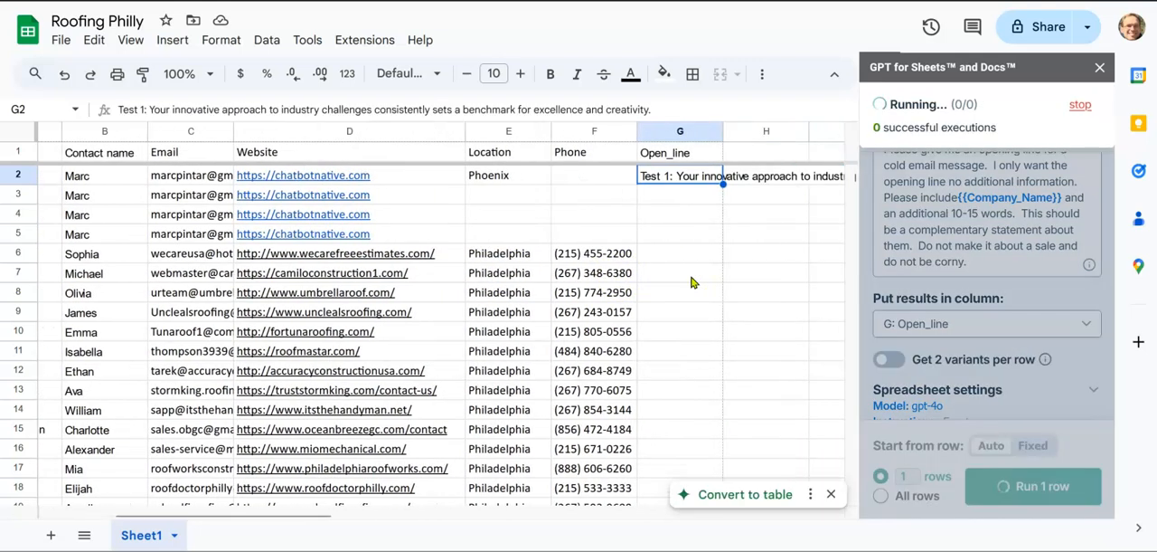
Step: Review the opening line generated for Test 1 in the Open_line column against the row's other data
left_click(685, 178)
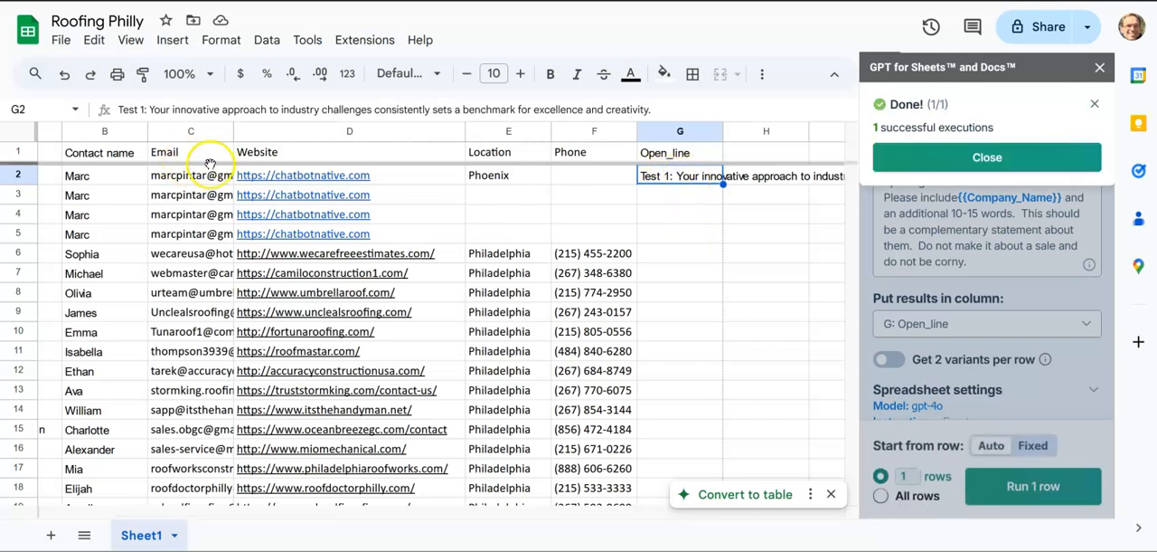
scroll(210, 164, "left", 5)
scroll(279, 193, "right", 7)
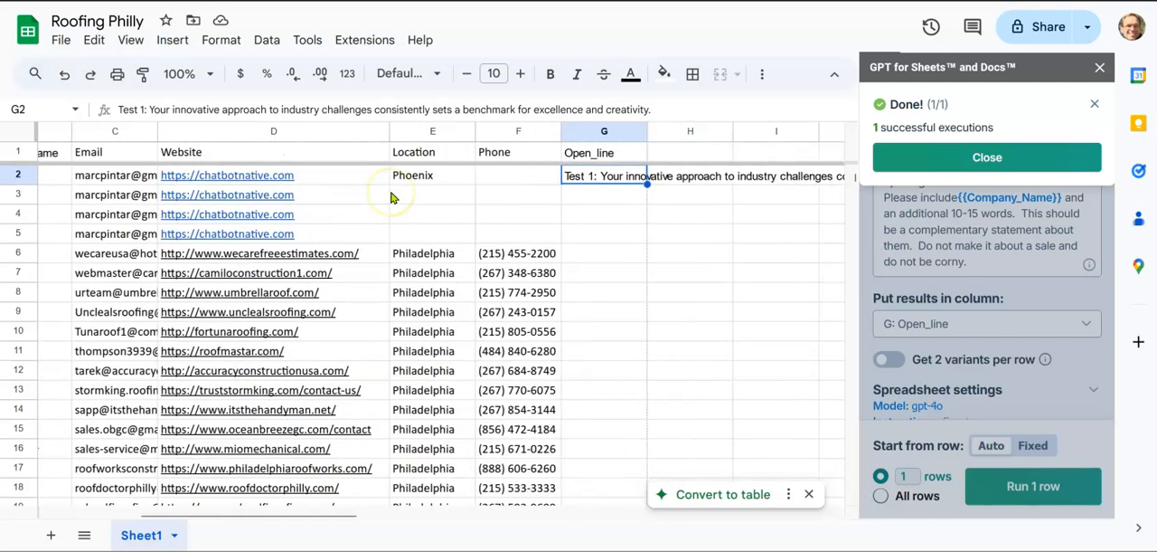
scroll(391, 197, "right", 2)
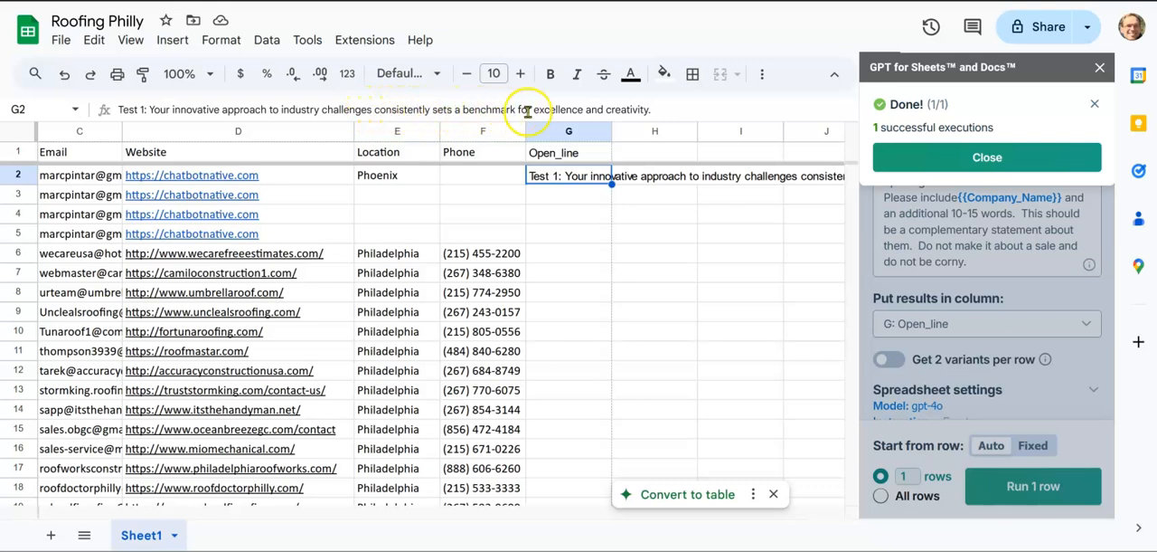
left_click(583, 195)
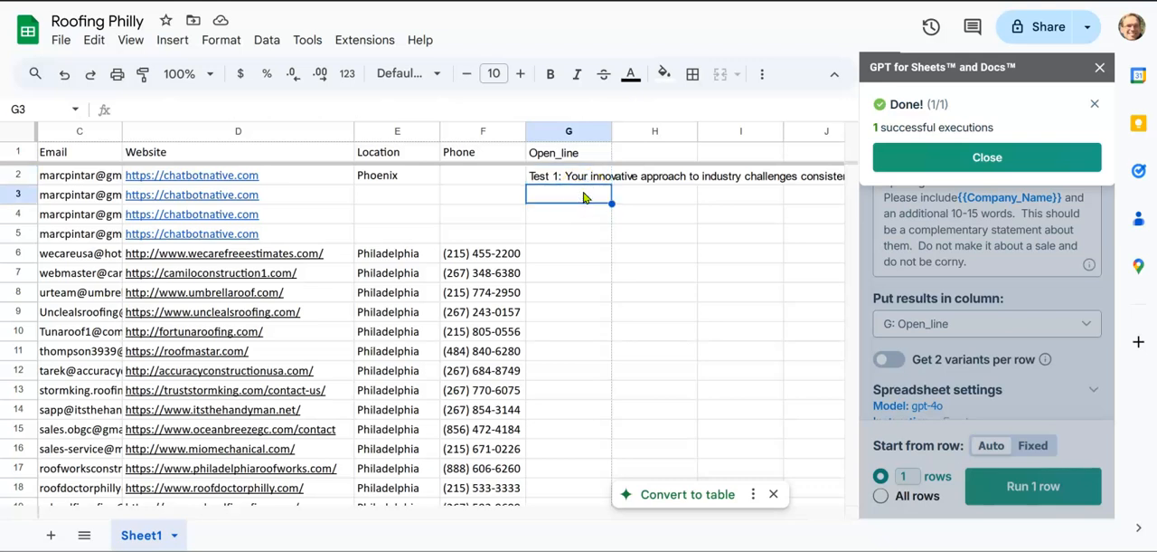
scroll(583, 197, "left", 5)
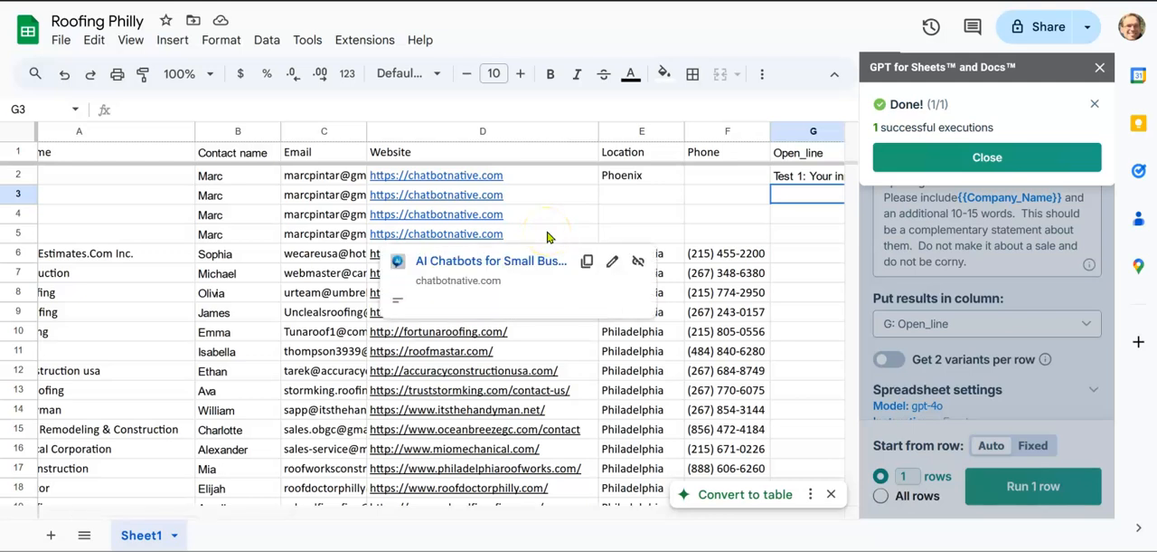
Step: Copy the website addresses in D5:D13 and switch to DeepSeek, collapsing its chat history sidebar
left_click(542, 371)
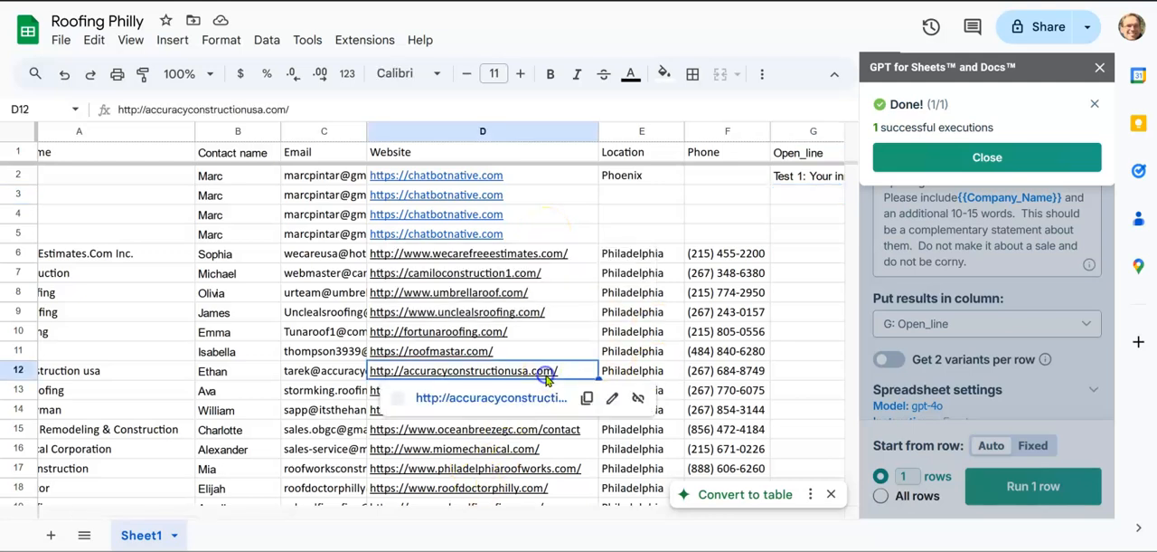
left_click_drag(527, 233, 525, 398)
key("ctrl+c")
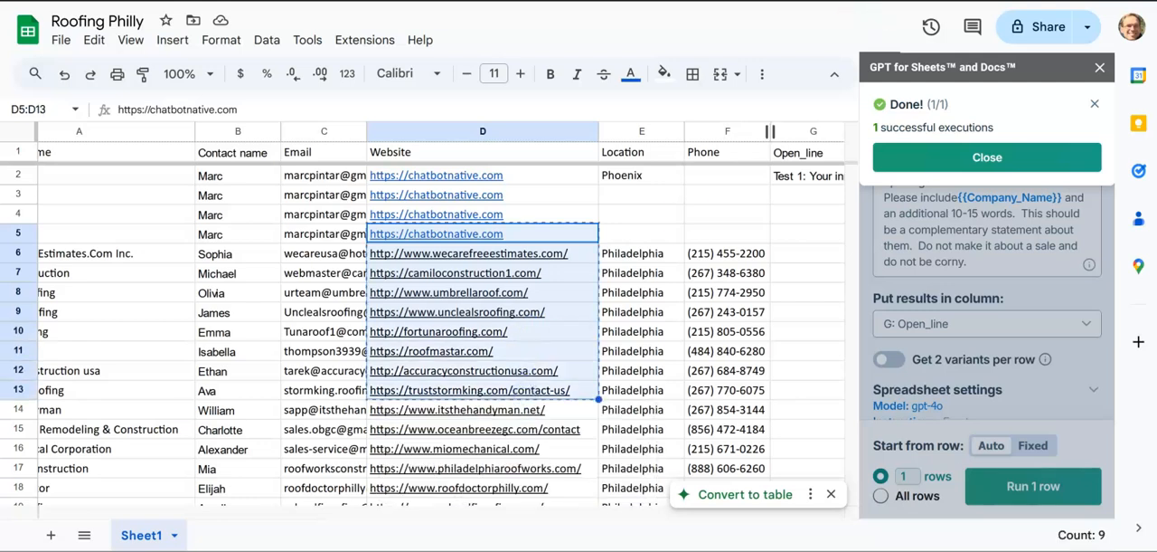
key("ctrl+Tab")
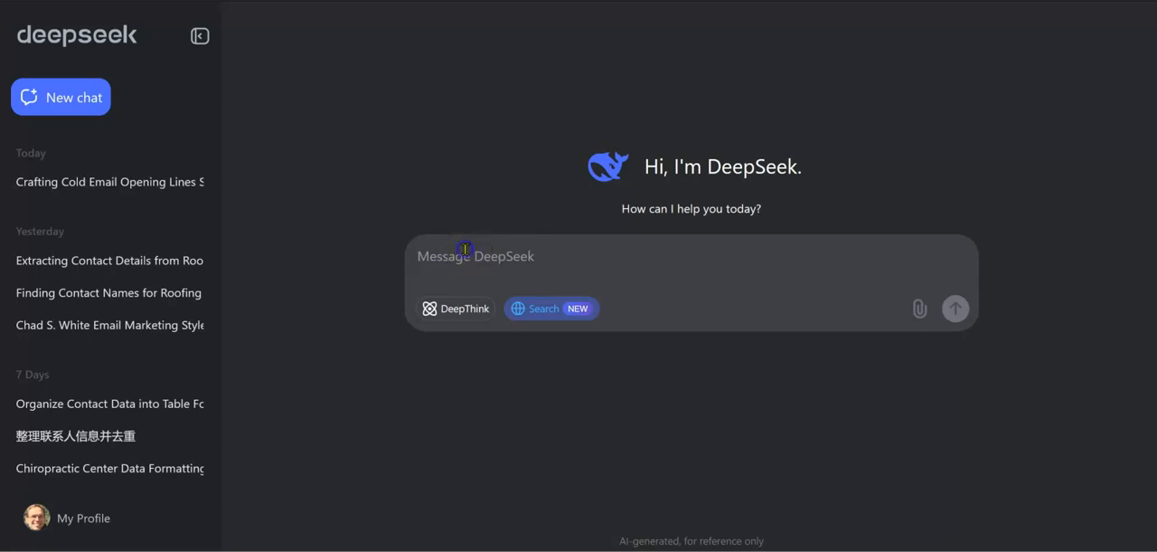
left_click(199, 34)
Step: Start a DeepSeek message reading "Please create an opening line for an email to these businesses"
left_click(434, 263)
type("Plesae")
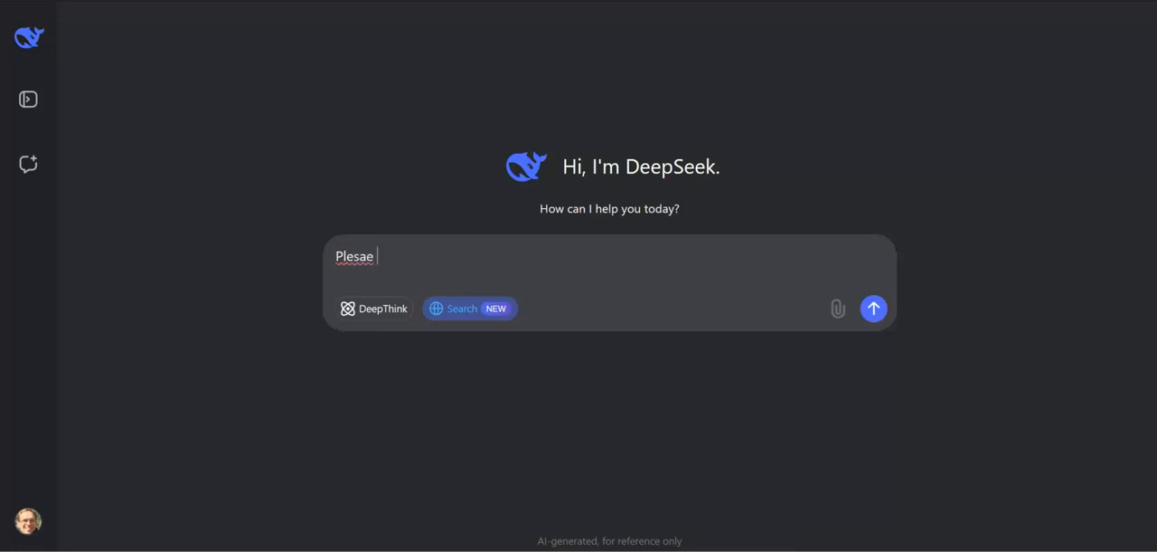
key("BackSpace")
key("BackSpace")
key("BackSpace")
type("ae create and")
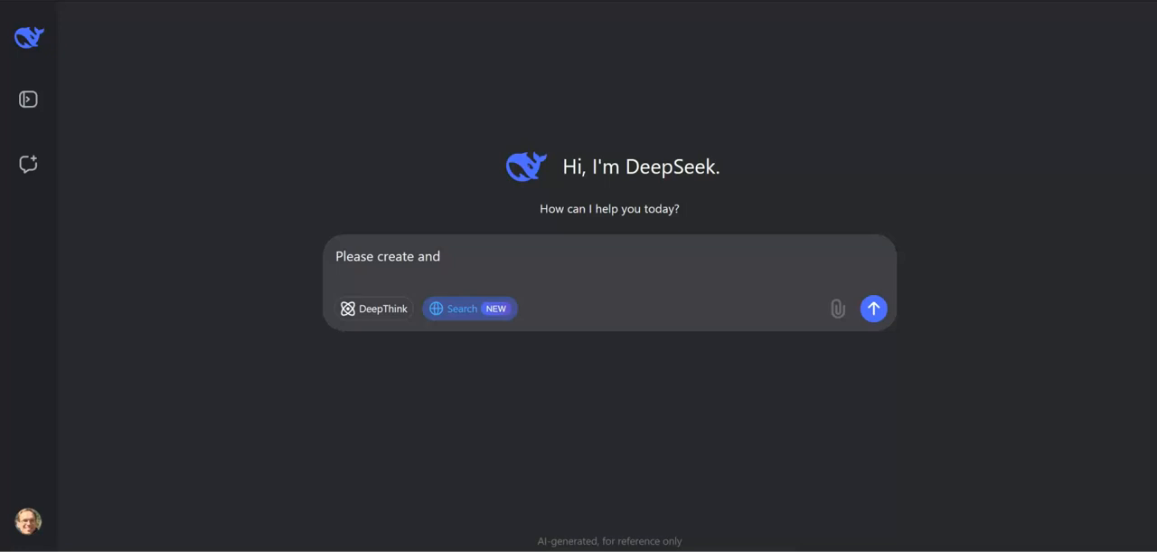
key("BackSpace")
type("opening line for ")
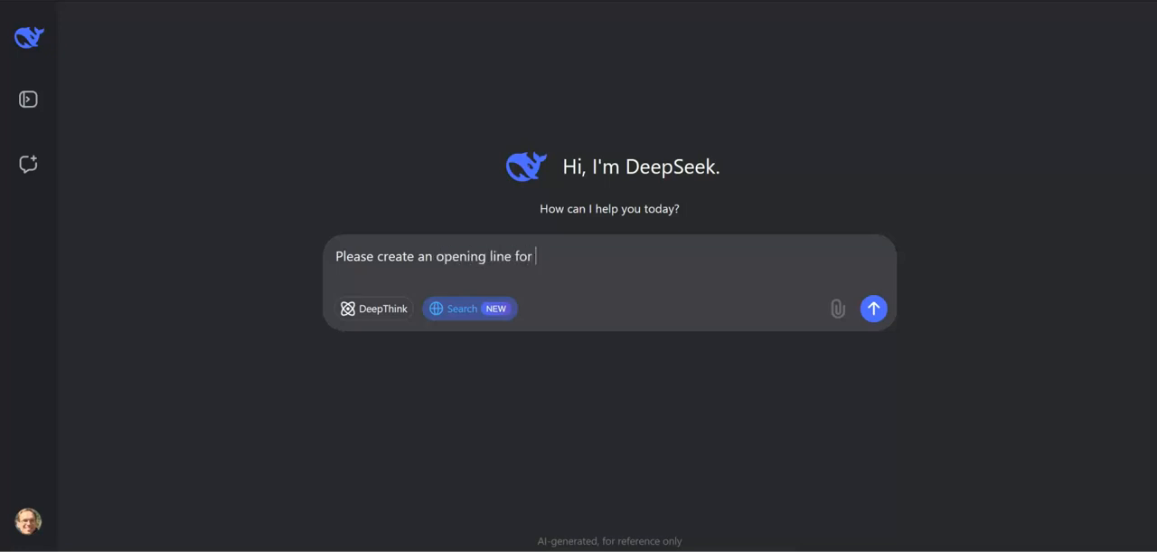
type("an email to these bus")
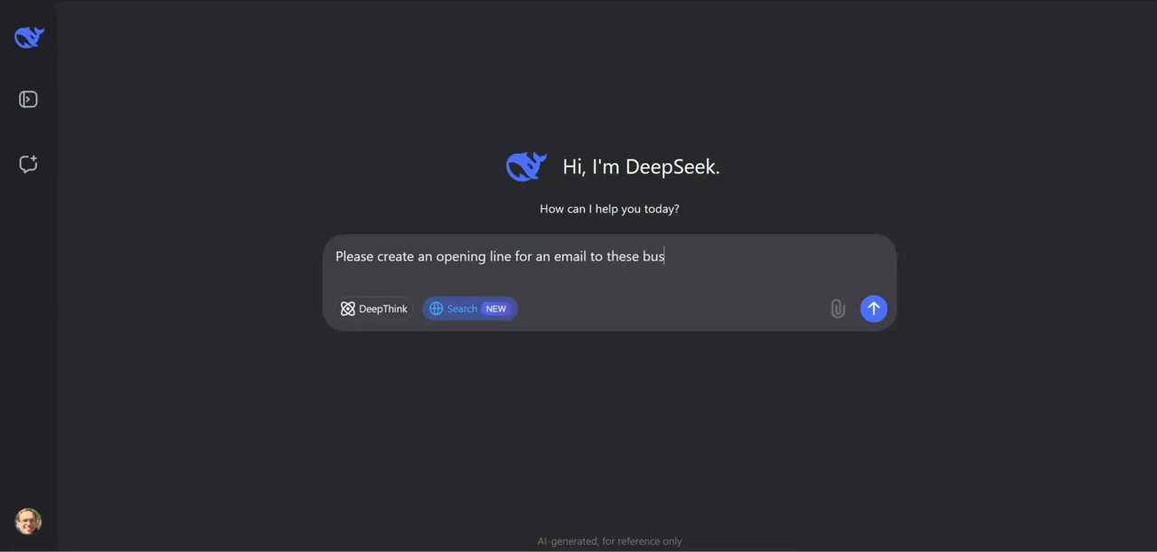
type("inesses.  Include the bu")
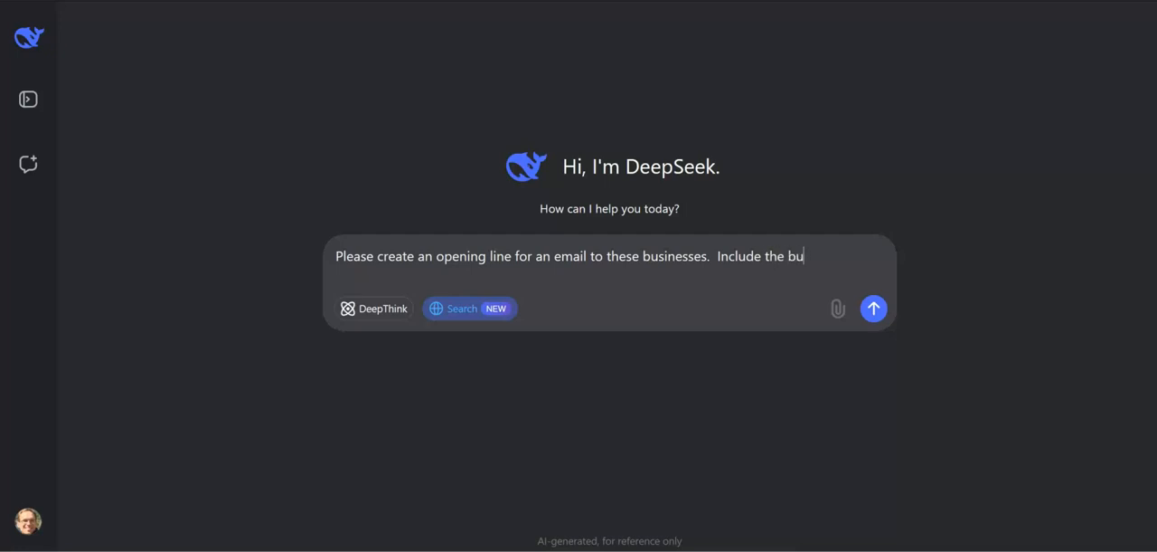
Step: Add the instruction "Include the business name." to the message
type("siness name.")
Step: Add the instruction "Make each one unique." to the message
key("shift+Return")
type("Make i")
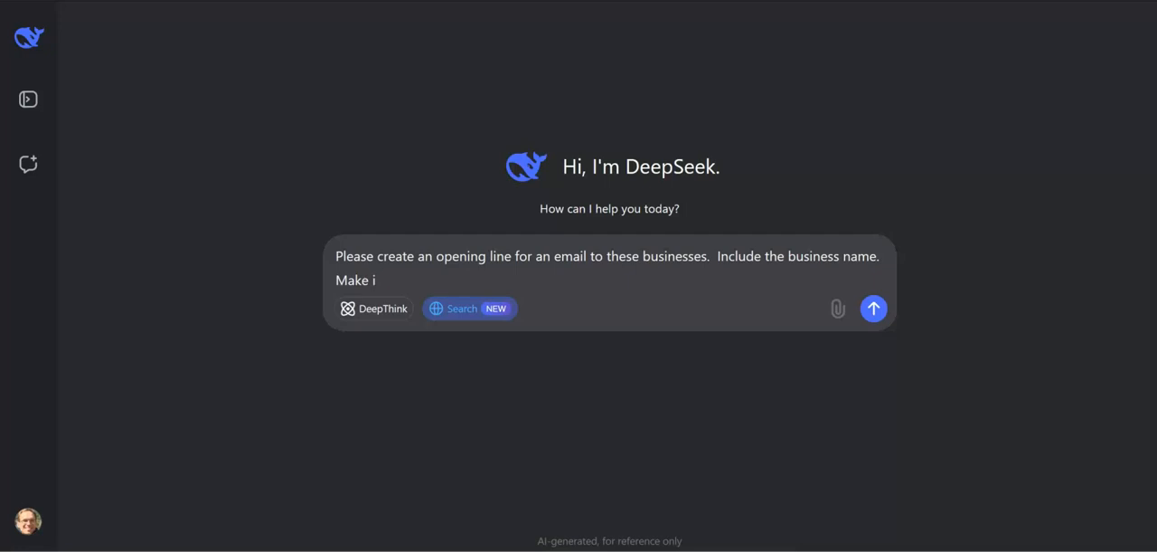
key("BackSpace")
type("each one unique")
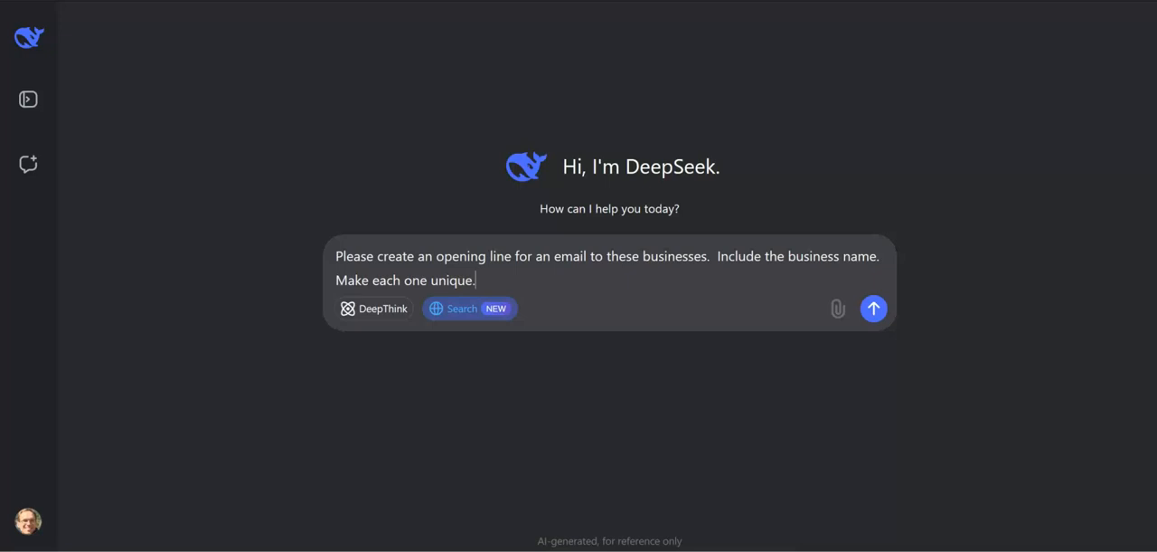
type(". a")
key("BackSpace")
key("BackSpace")
Step: Add the length requirement "They should have between 10-15 words besides the company name." to the message
type("They should ha")
key("BackSpace")
type("have between")
key("BackSpace")
key("BackSpace")
key("BackSpace")
key("BackSpace")
type("we")
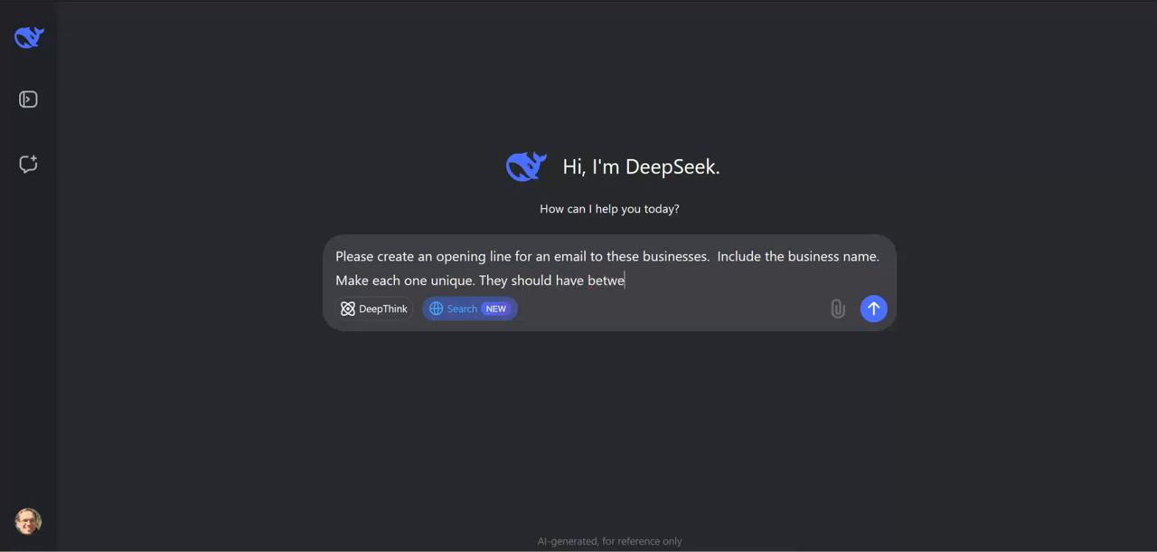
type("en 10-15 words be")
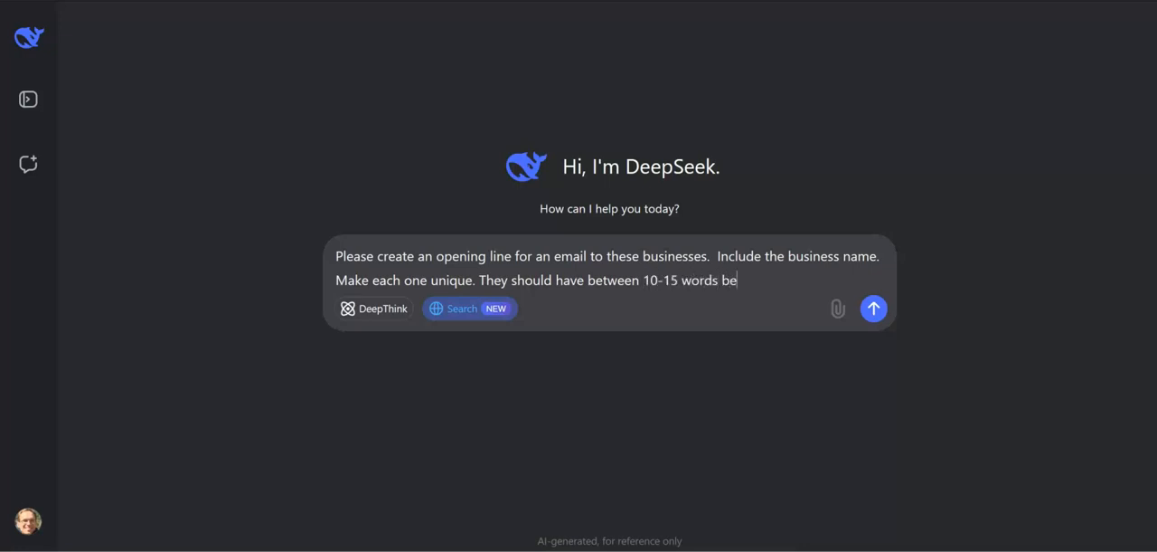
type("sides the company name.")
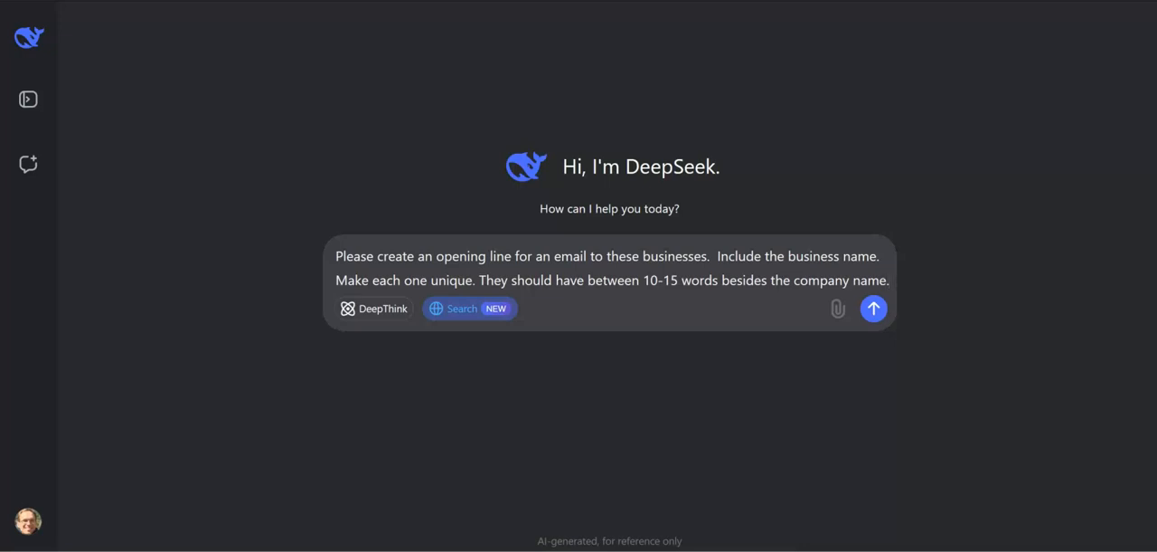
Step: Add the instruction "Make sure that they are listed in the same order." to the message
key("shift+Return")
type("Make sure ")
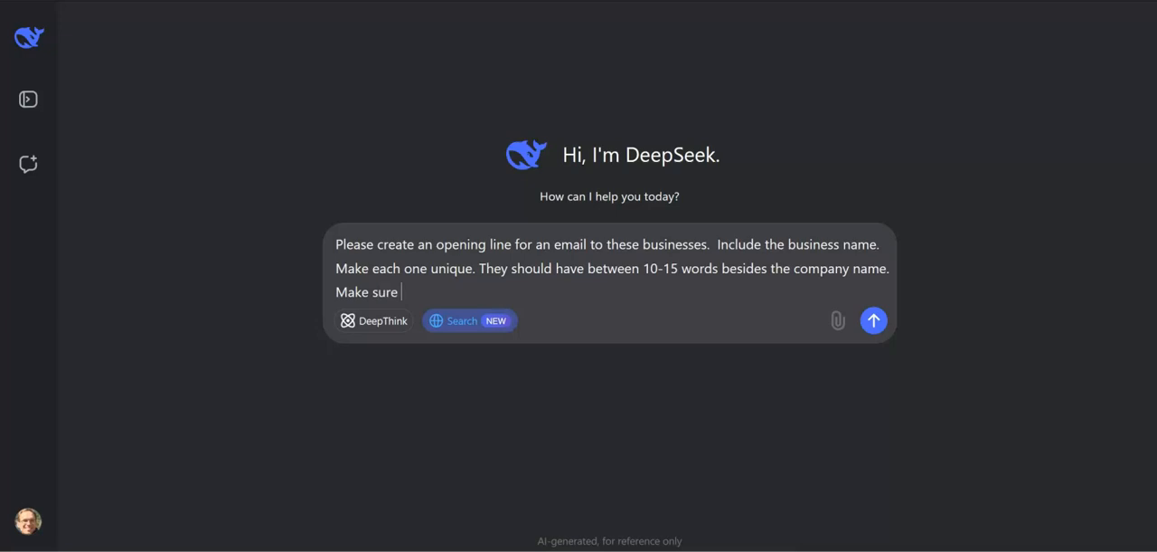
type("that they are li")
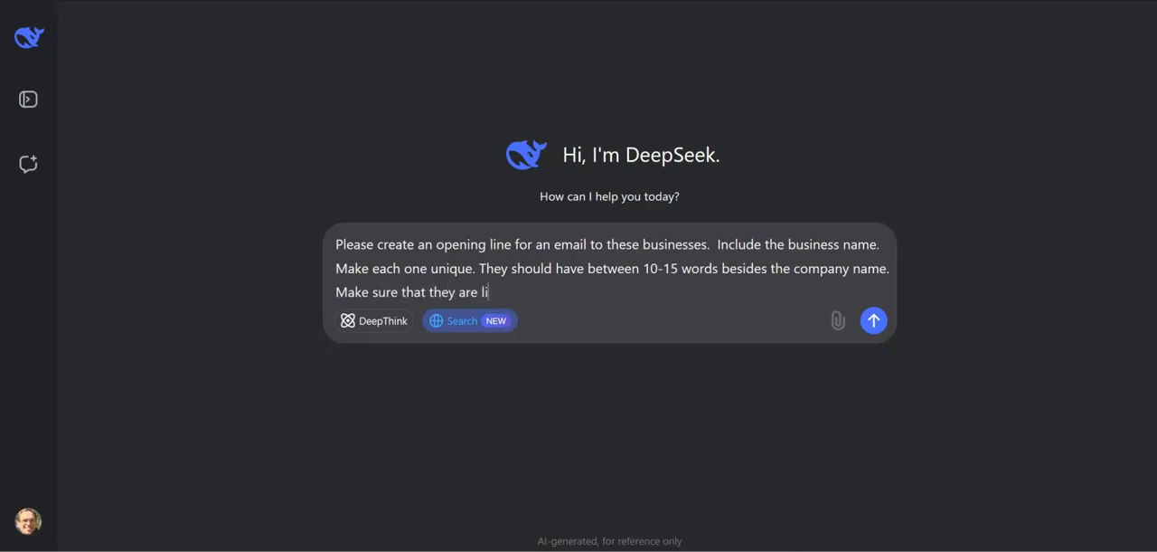
type("sted in the same order a")
key("BackSpace")
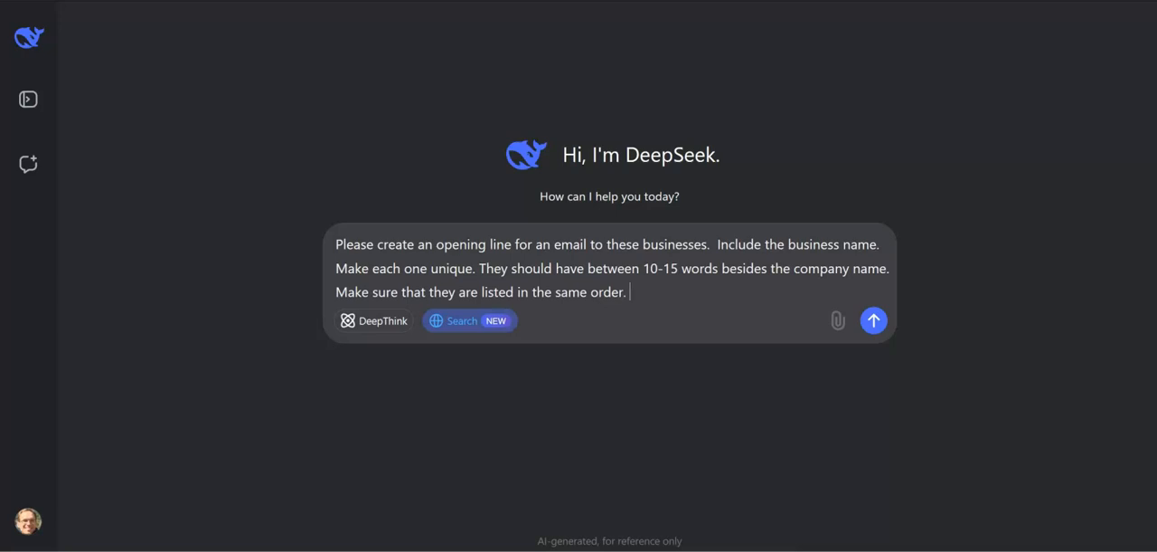
Step: Add the restriction "Do not number them or include any additional information." to the message
type("do n")
type("Do not number them")
type(" or includ")
type("e any ")
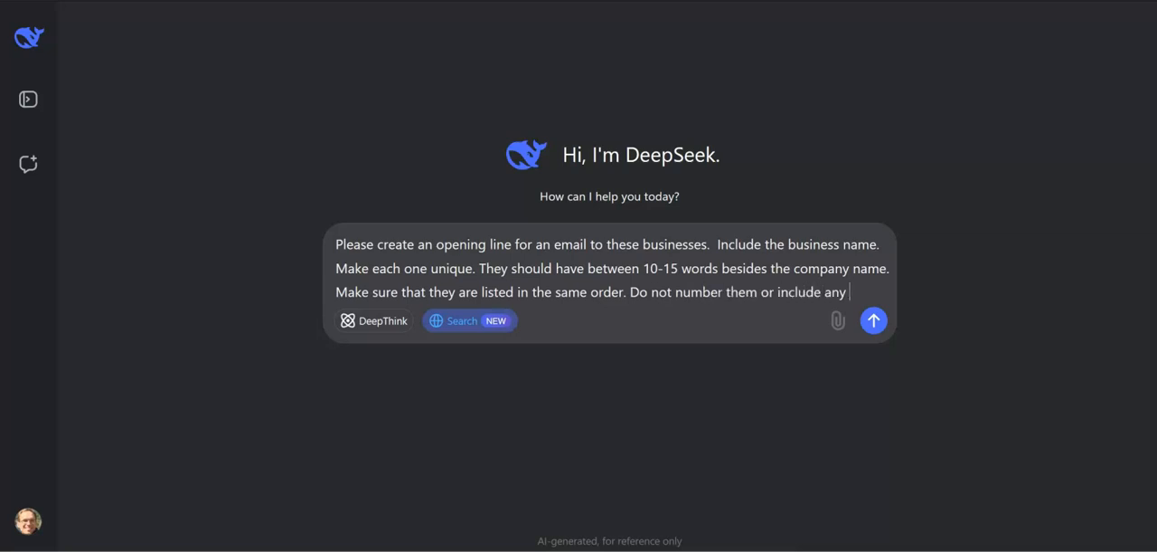
type("additional information.")
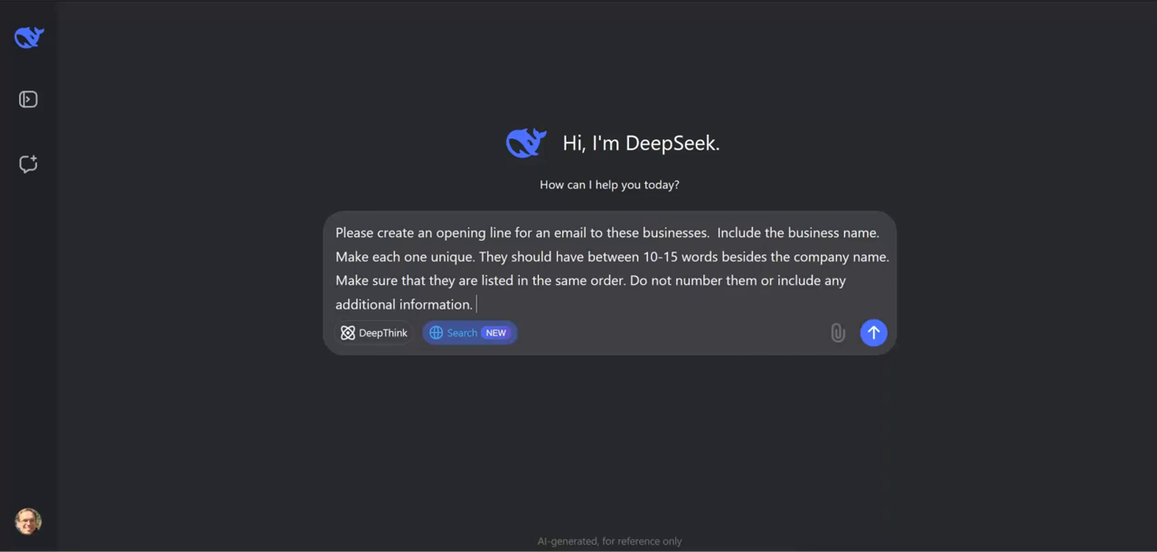
Step: Append the copied list of business website URLs to the prompt, send it and read through the generated opening lines
type("https://chatbotnative.com http://www.wecarefreeestimates.com/ https://camiloconstruction1.com/ http://www.umbrellaroof.com/ https://www.unclealsroofing.com/ http://fortunaroofing.com/ https://roofmastar.com/ http://accuracyconstructionusa.com/ https://truststormking.com/contact-us/")
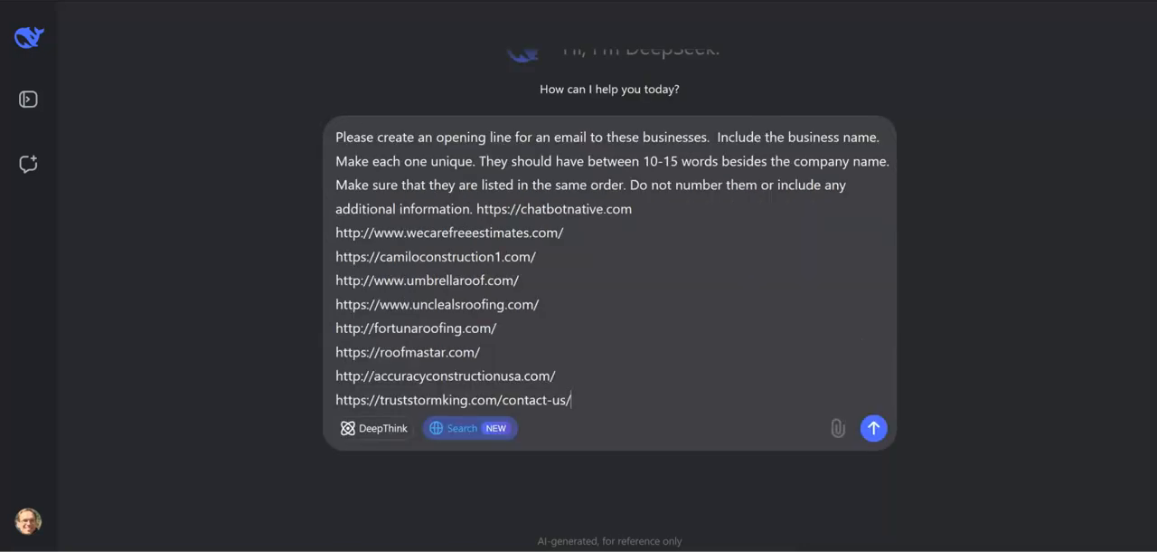
left_click(876, 428)
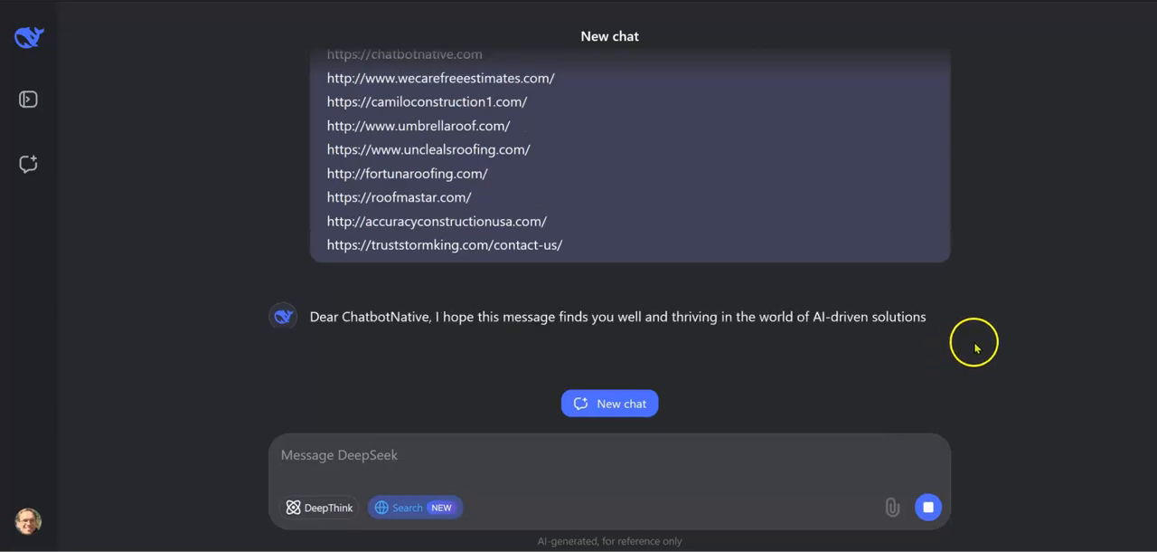
scroll(742, 193, "up", 2)
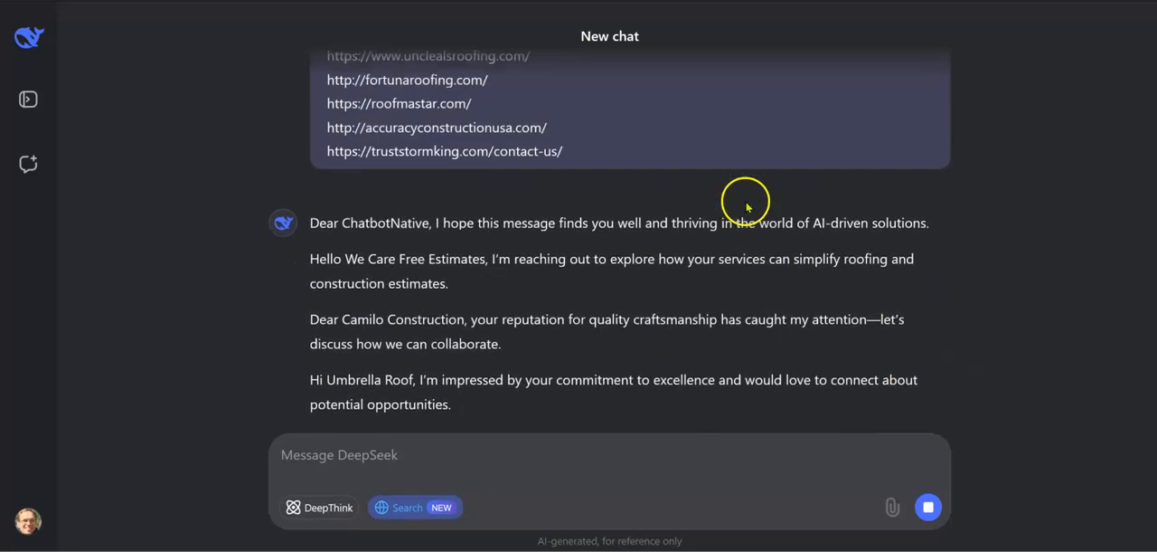
scroll(465, 359, "down", 2)
scroll(466, 359, "down", 3)
Step: Begin a follow-up message with "Please redo that"
left_click(423, 448)
type("pleas")
key("BackSpace")
key("BackSpace")
key("BackSpace")
key("BackSpace")
key("BackSpace")
type("Plea")
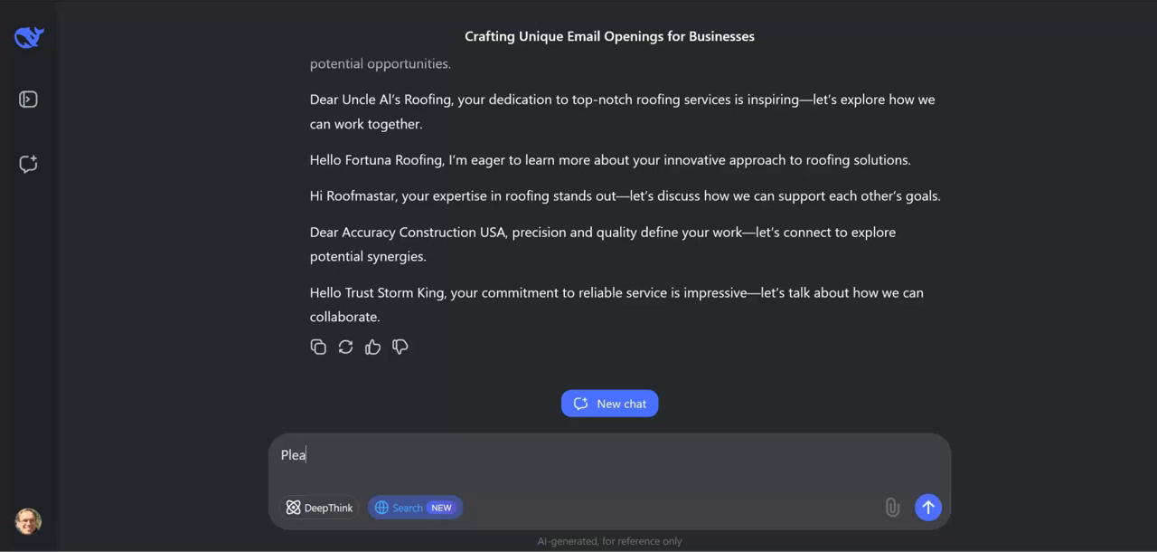
type("se redo that do not add dear")
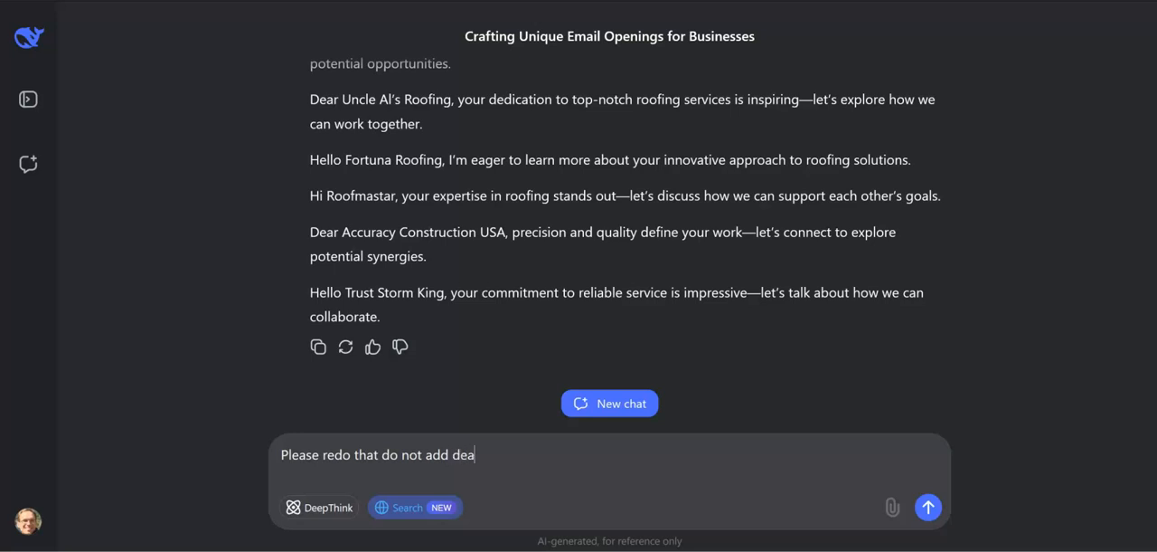
key("BackSpace")
key("BackSpace")
key("BackSpace")
key("ctrl+BackSpace")
key("ctrl+BackSpace")
key("ctrl+BackSpace")
Step: Continue the follow-up message with "I do not want the hello."
type("I do not want")
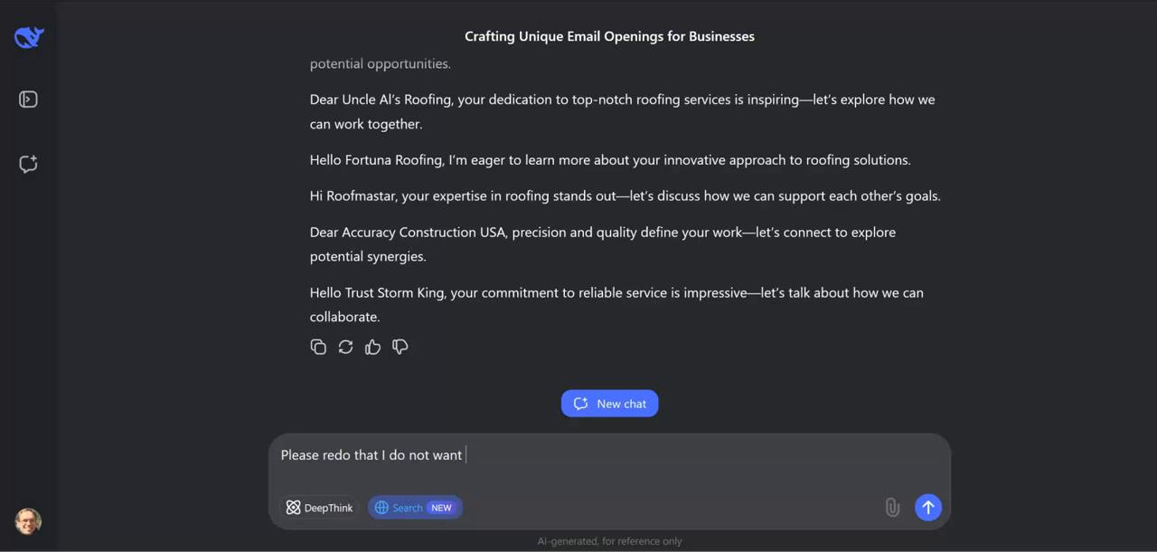
type(" the hel")
type("lo")
type(" The")
type(" he")
key("BackSpace")
key("BackSpace")
key("BackSpace")
key("BackSpace")
key("BackSpace")
key("BackSpace")
Step: Add "The opening line will be after the naming of the person." to the follow-up and send it
type("The opening lin")
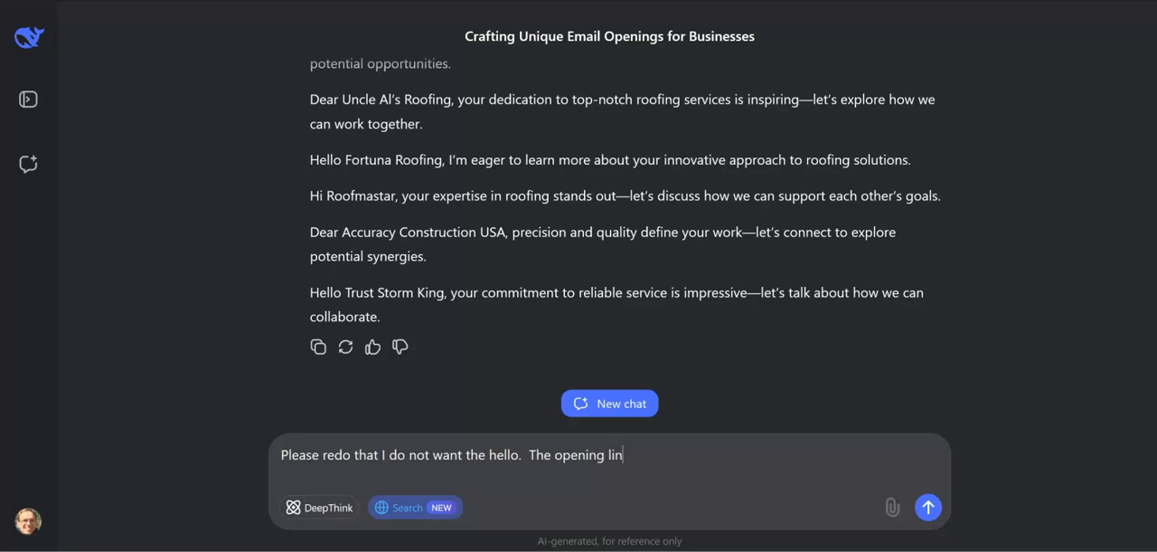
type("e will be after the name")
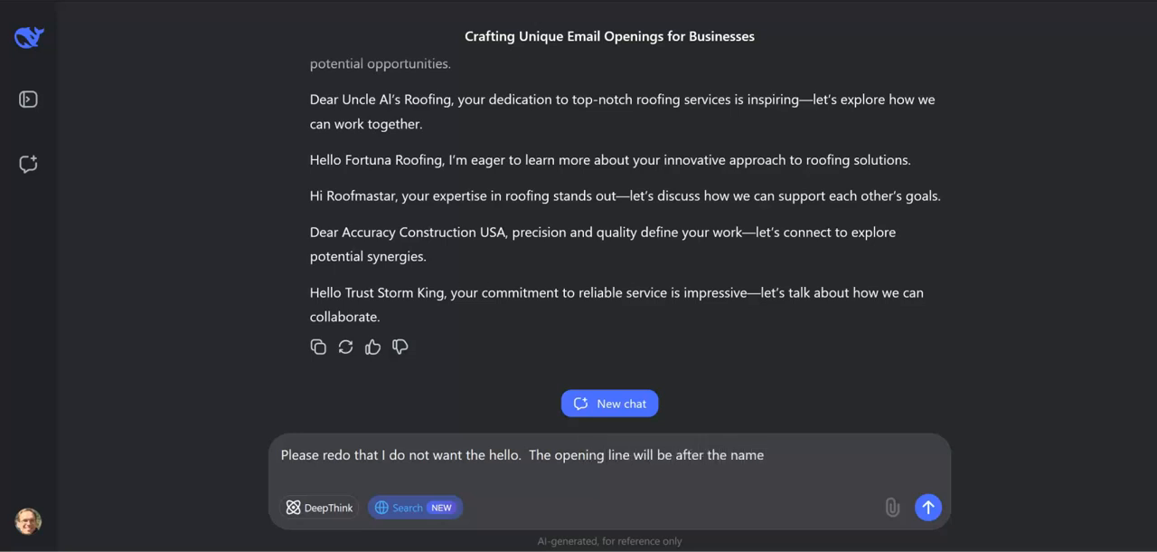
key("BackSpace")
type("ing of the perse")
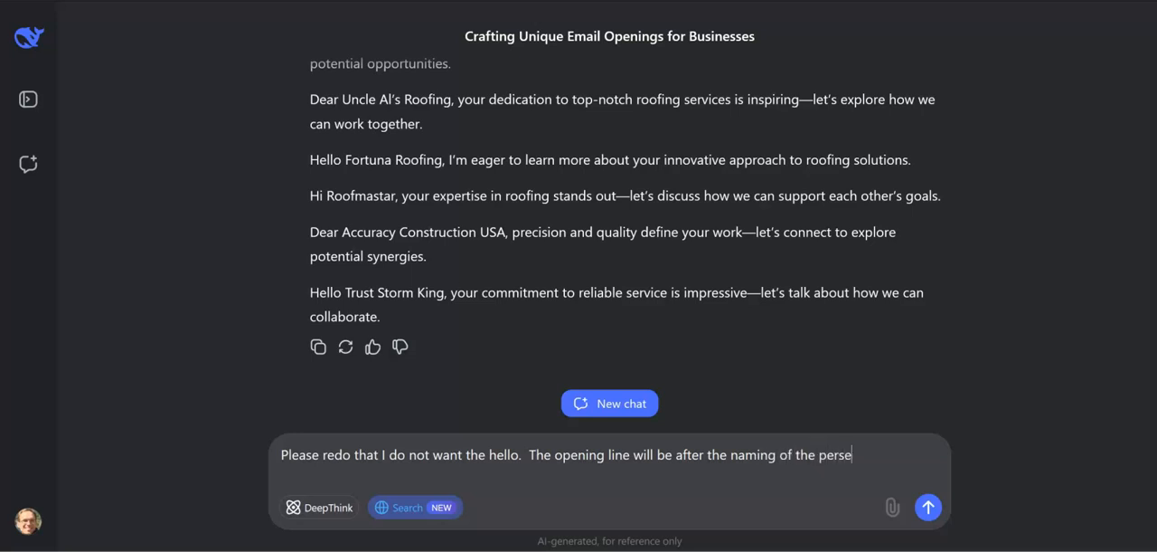
type("on please")
key("BackSpace")
key("BackSpace")
key("BackSpace")
key("BackSpace")
key("BackSpace")
key("BackSpace")
key("BackSpace")
type(".")
key("Return")
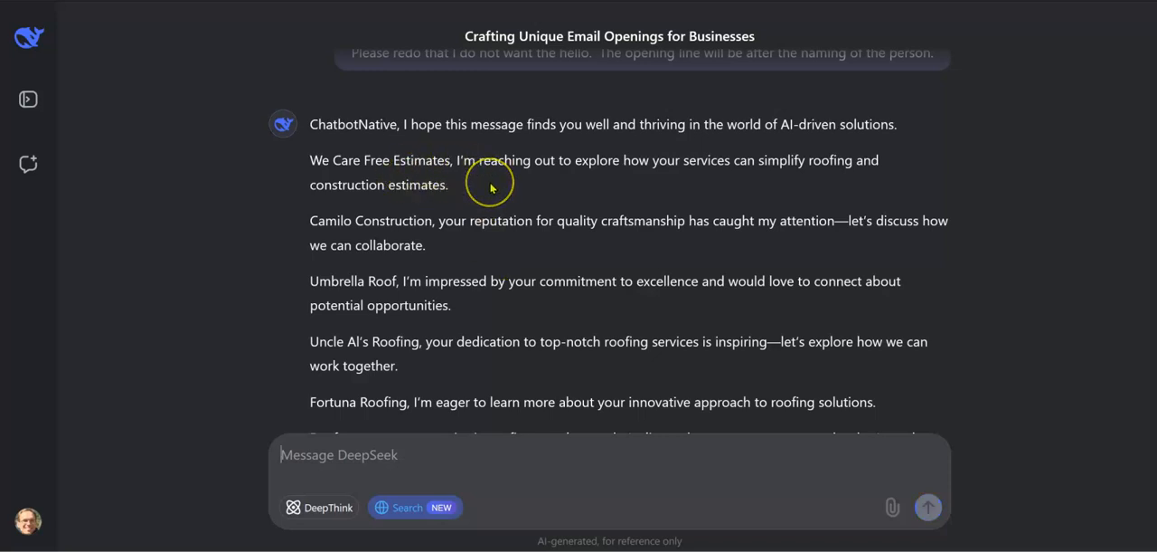
Step: Review the regenerated lines and send "Please redo that again do not make the name of the company the first words."
scroll(492, 187, "down", 2)
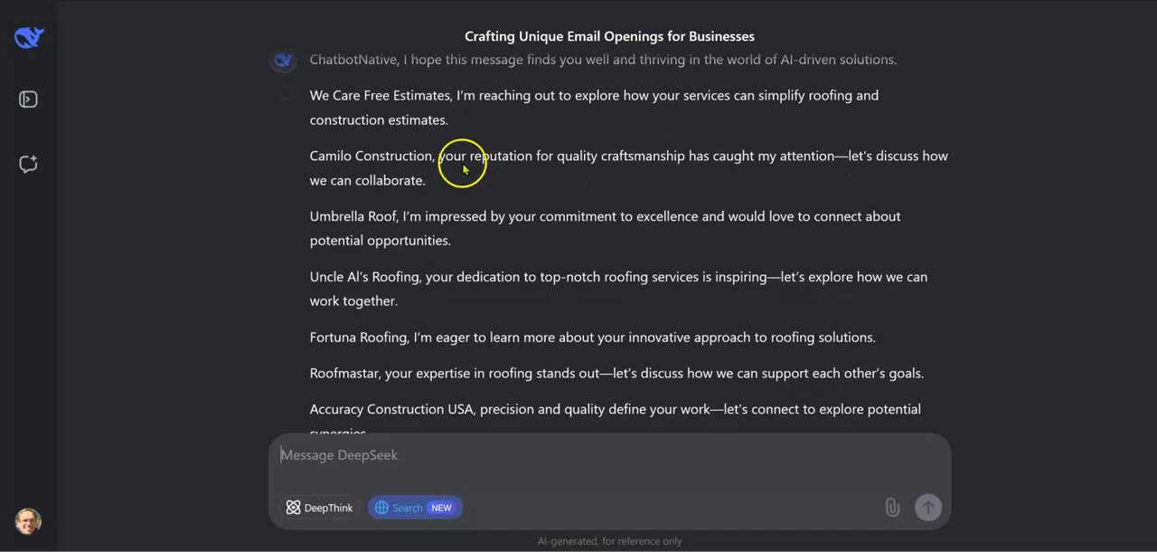
scroll(450, 224, "down", 3)
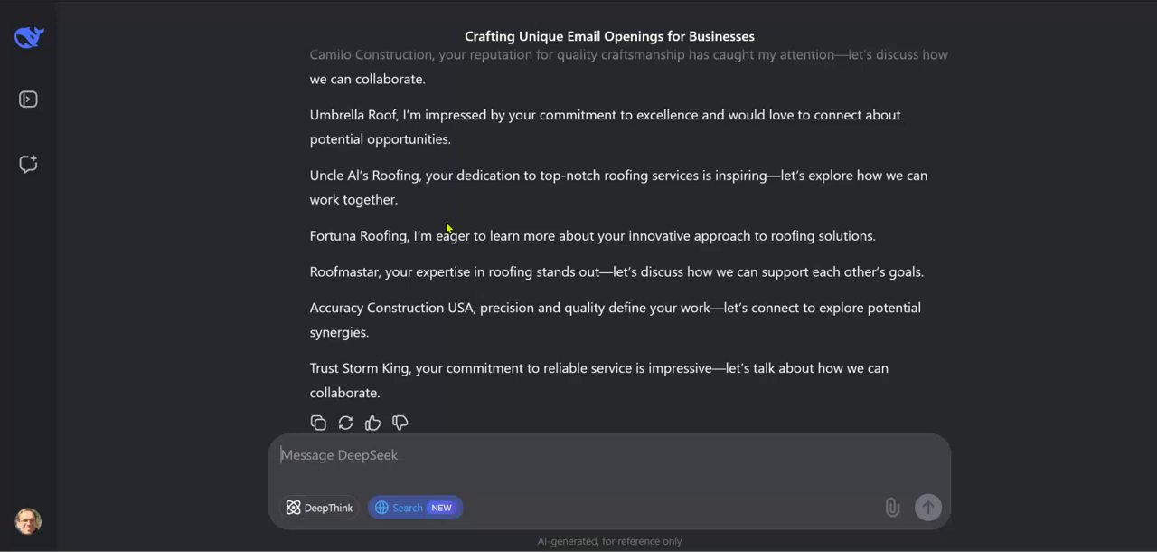
type("Please redo that again do not make the name of the compan")
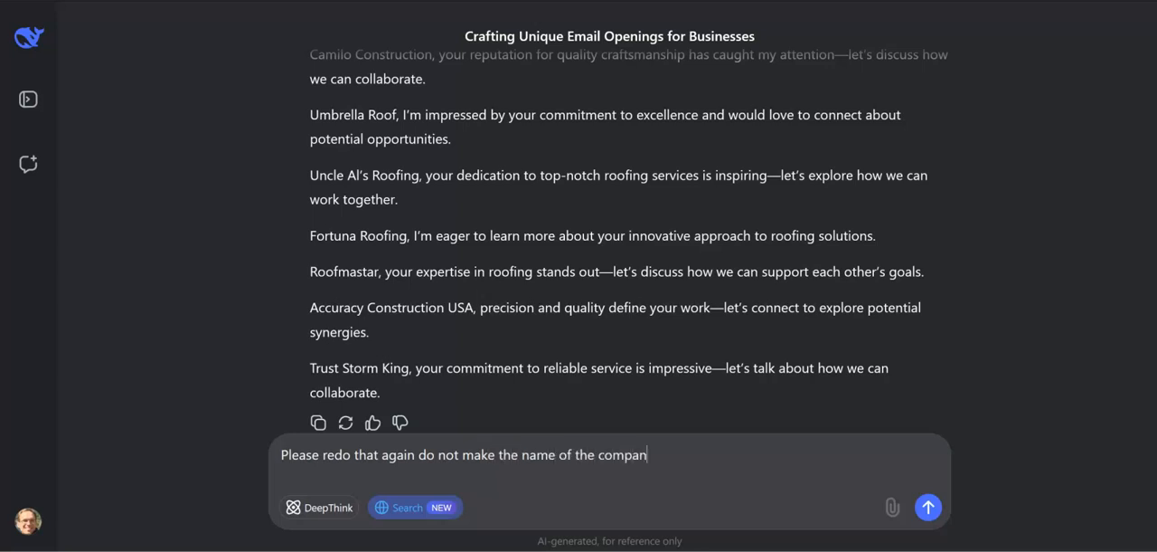
type("y the first words.")
key("Return")
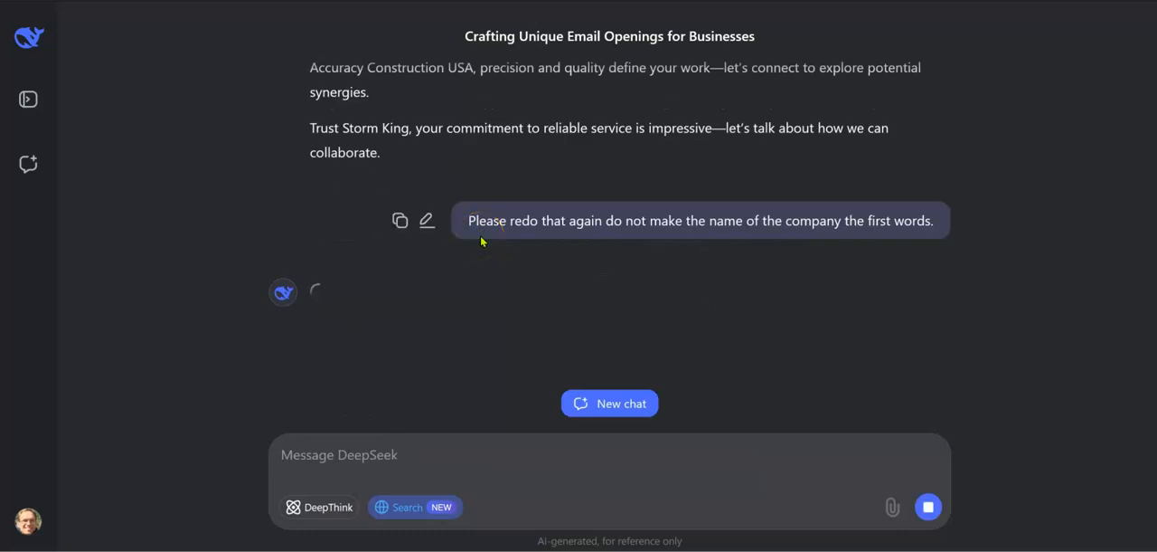
Step: Review the new lines and begin another follow-up with "Please redo and include the company name"
scroll(482, 242, "up", 1)
left_click(482, 218)
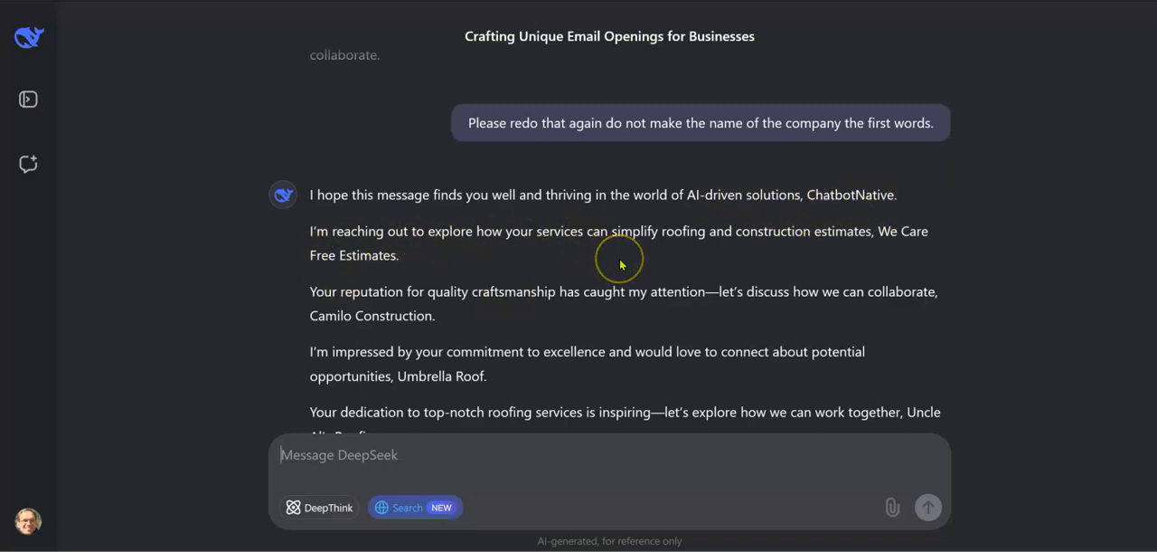
scroll(618, 260, "down", 1)
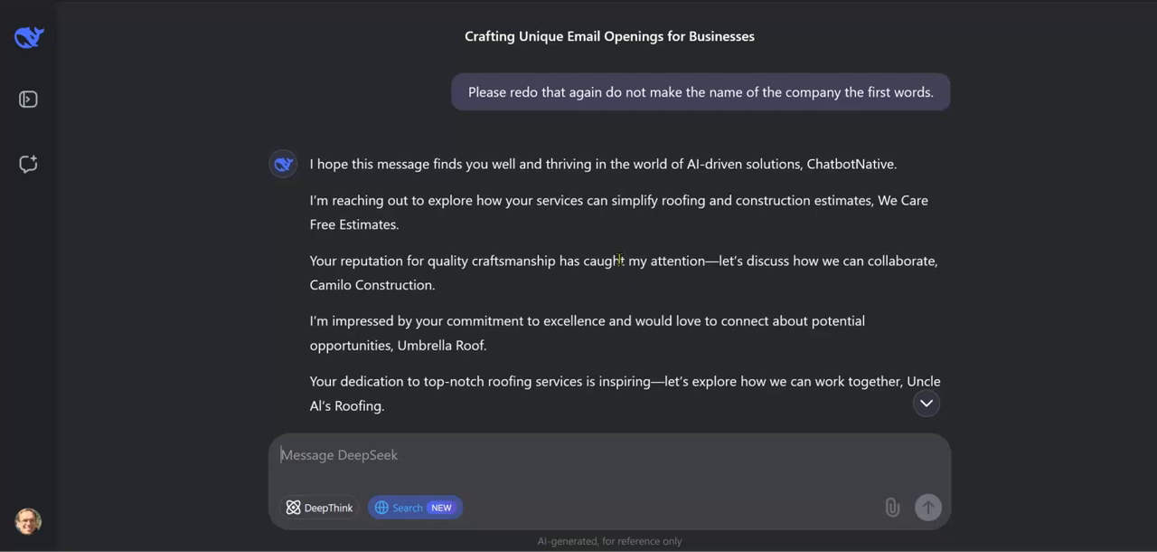
scroll(621, 263, "down", 1)
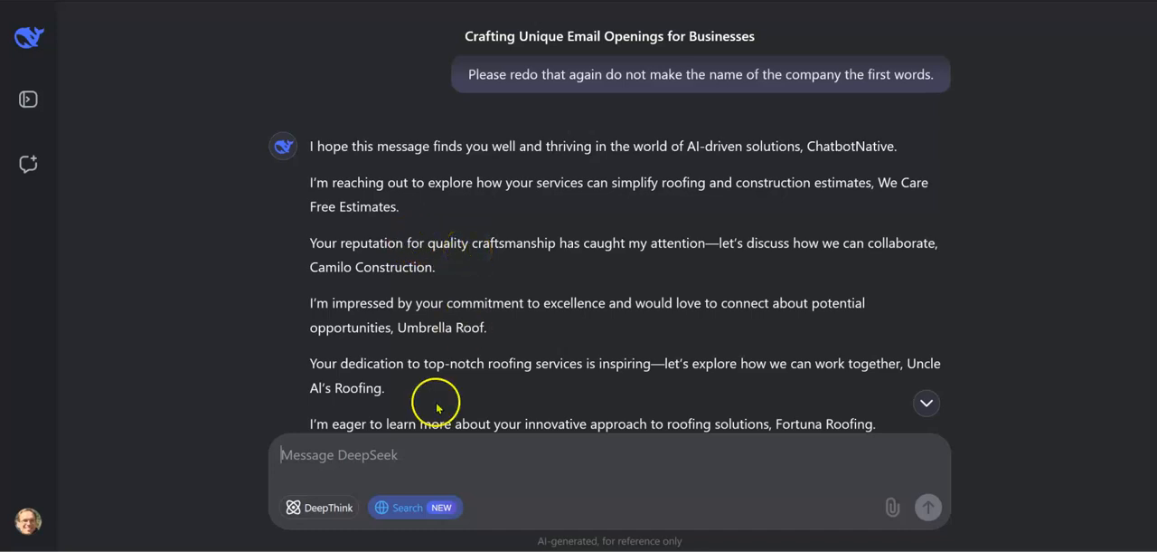
left_click(388, 458)
type("Plesae i")
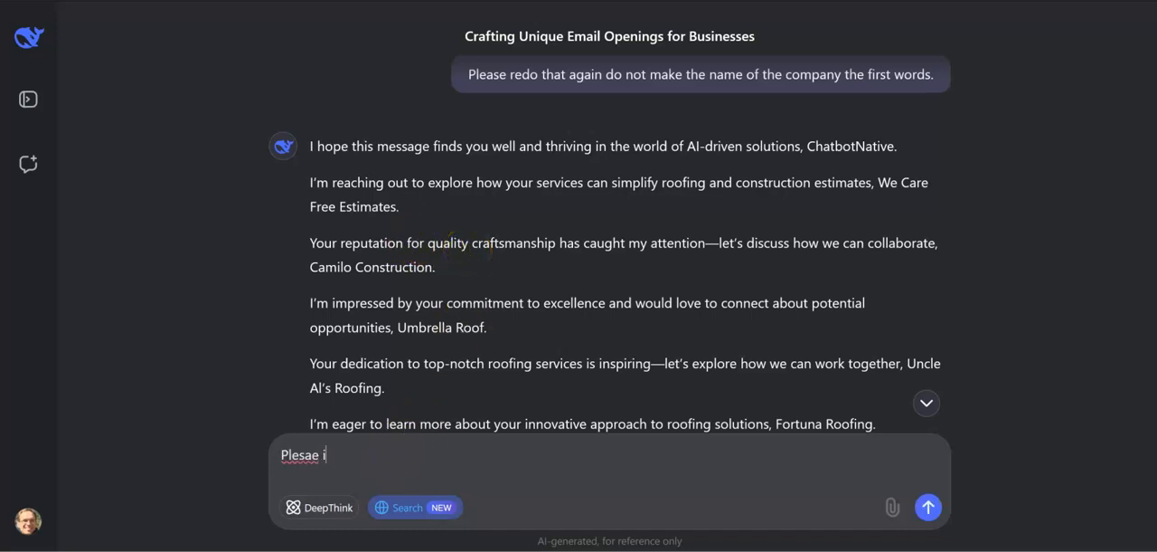
type("nclude the")
key("BackSpace")
key("BackSpace")
key("BackSpace")
key("BackSpace")
key("BackSpace")
key("BackSpace")
key("BackSpace")
key("BackSpace")
key("BackSpace")
key("BackSpace")
key("BackSpace")
key("BackSpace")
key("BackSpace")
key("BackSpace")
key("BackSpace")
type("ase redo and include the company name ")
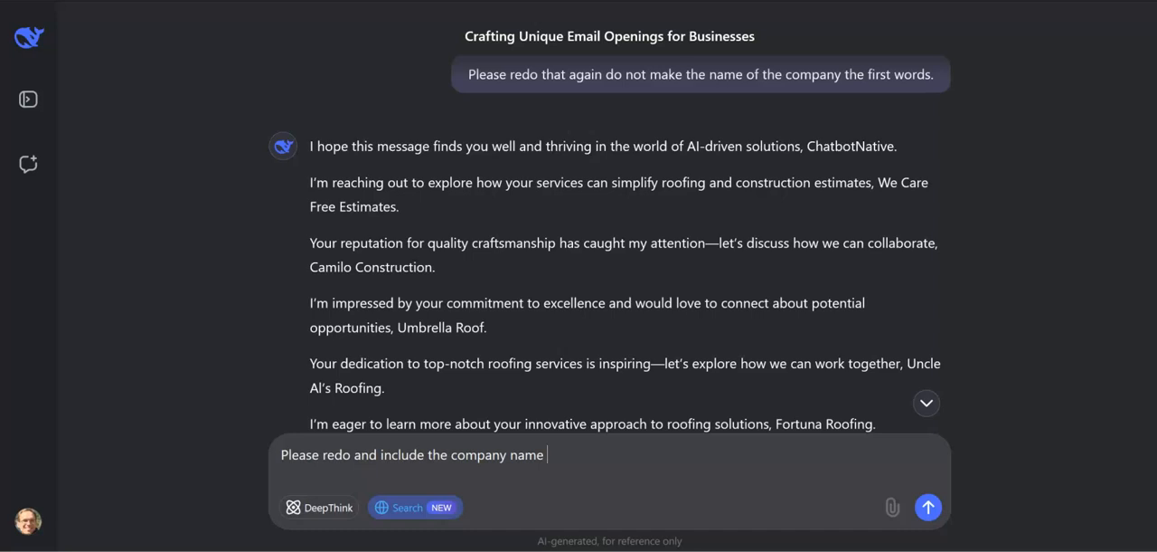
type("soom")
Step: Complete the message with "somewhere in the middle of the sentence and make it fit naturally" and send it
key("BackSpace")
key("BackSpace")
type("mewhere in the middle of the sentence and make it fit naturally")
key("Return")
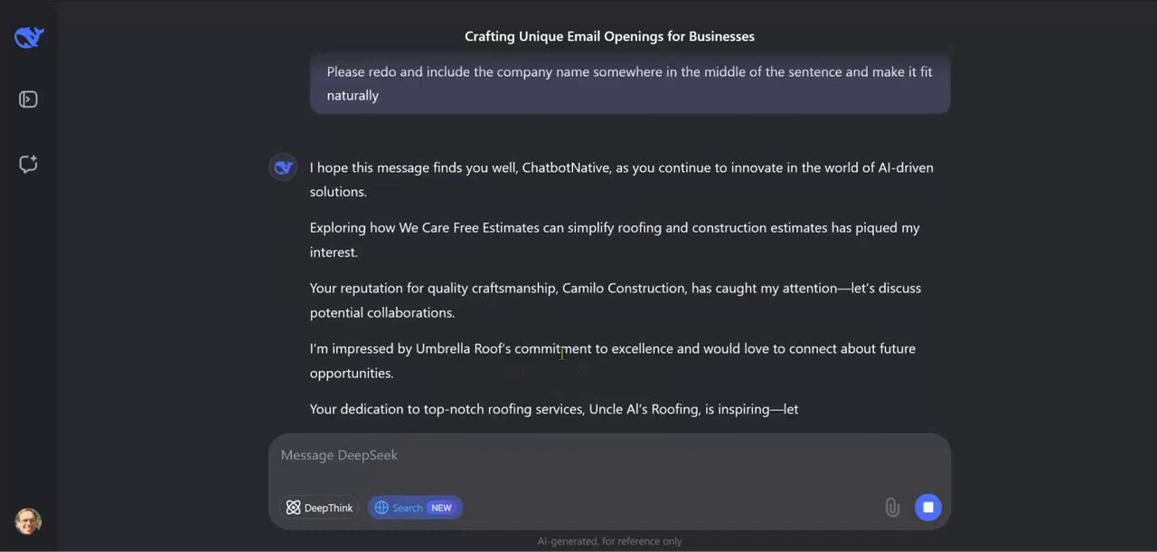
Step: Copy the regenerated opening lines and paste them into the Open_line column of the Roofing Philly sheet starting at G5
scroll(562, 360, "up", 1)
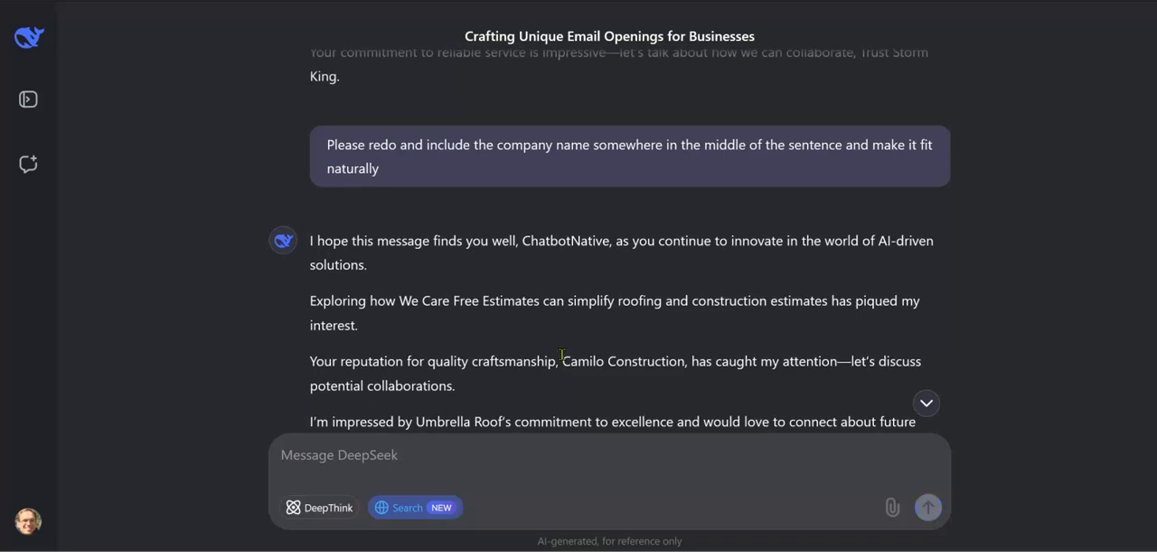
scroll(562, 355, "down", 1)
scroll(562, 355, "down", 1)
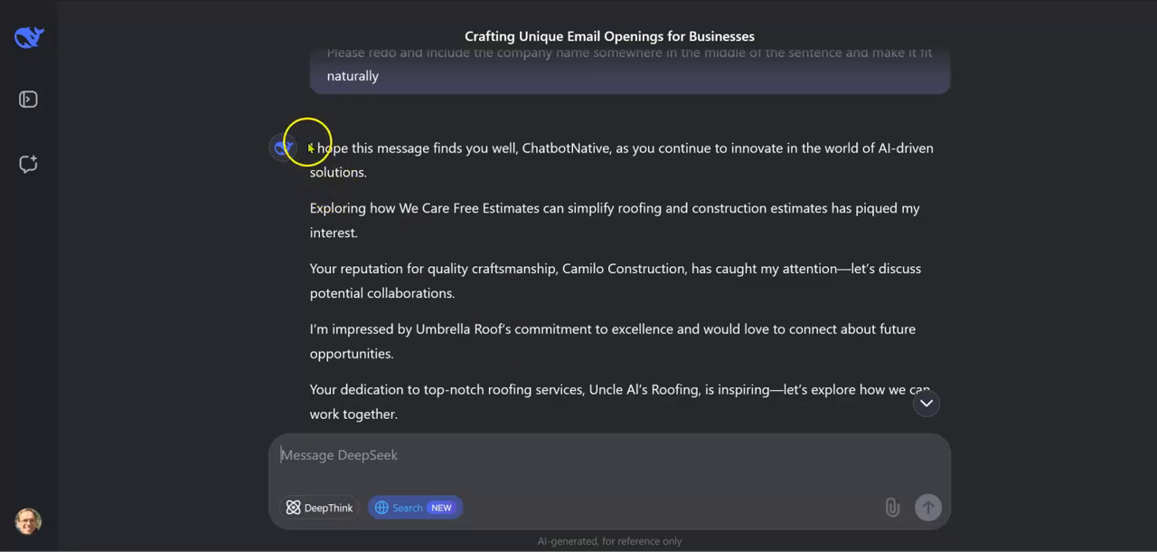
left_click_drag(311, 147, 475, 460)
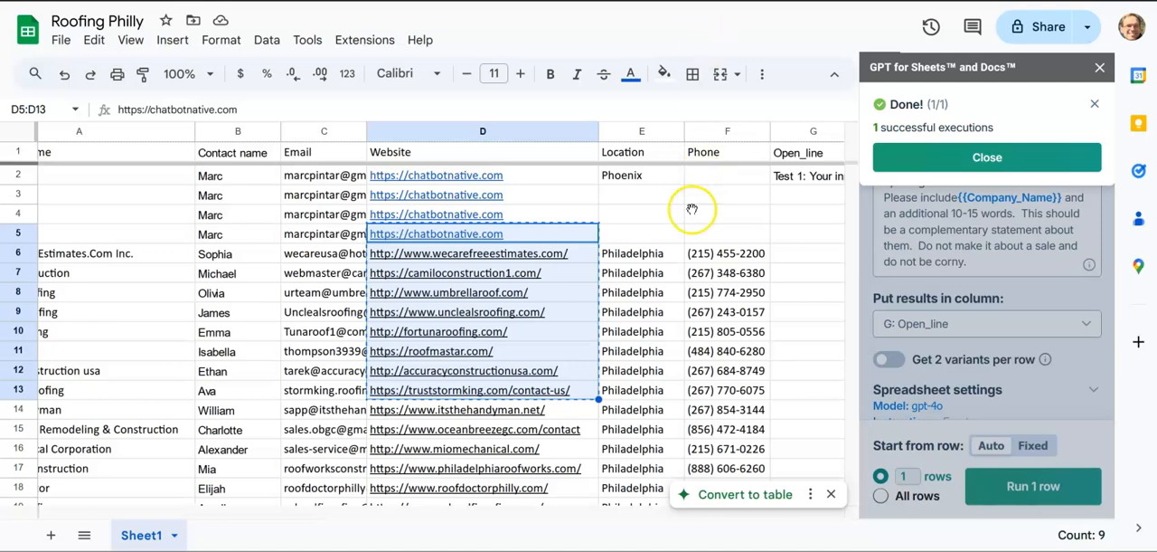
left_click(796, 252)
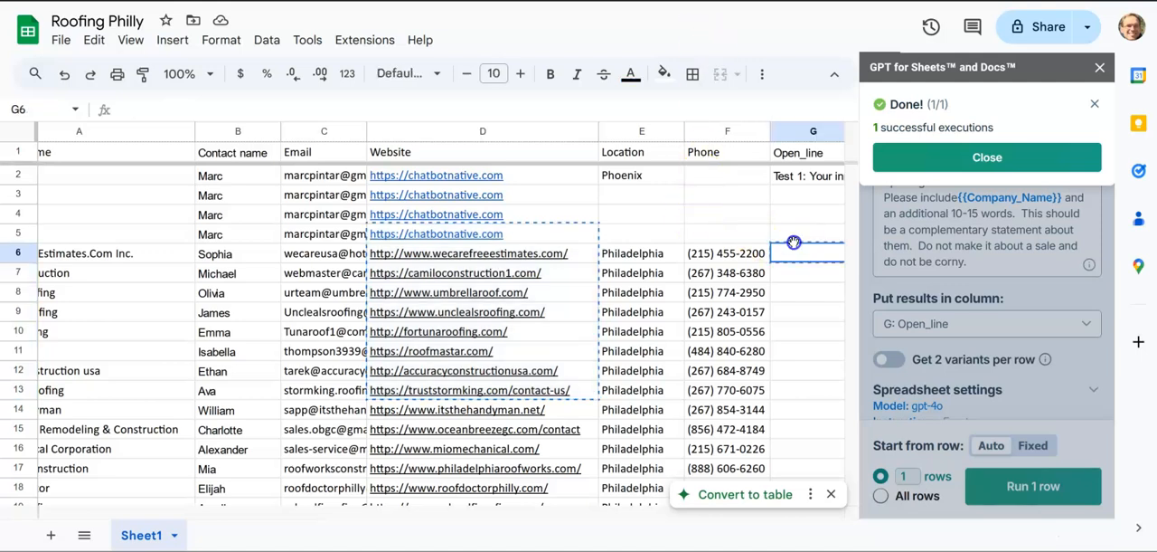
left_click(799, 232)
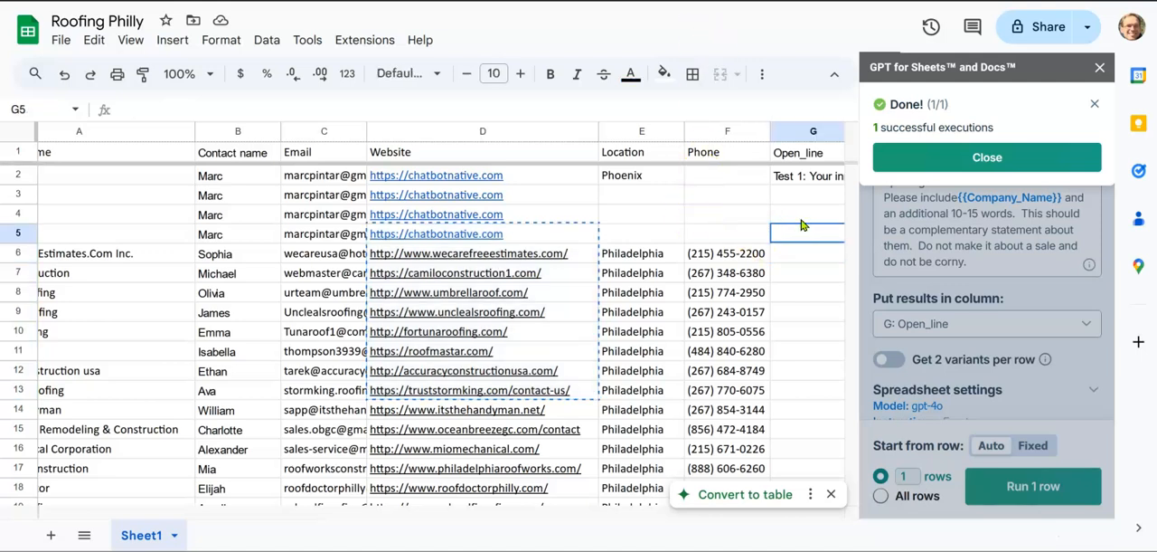
key("ctrl+v")
scroll(636, 312, "right", 5)
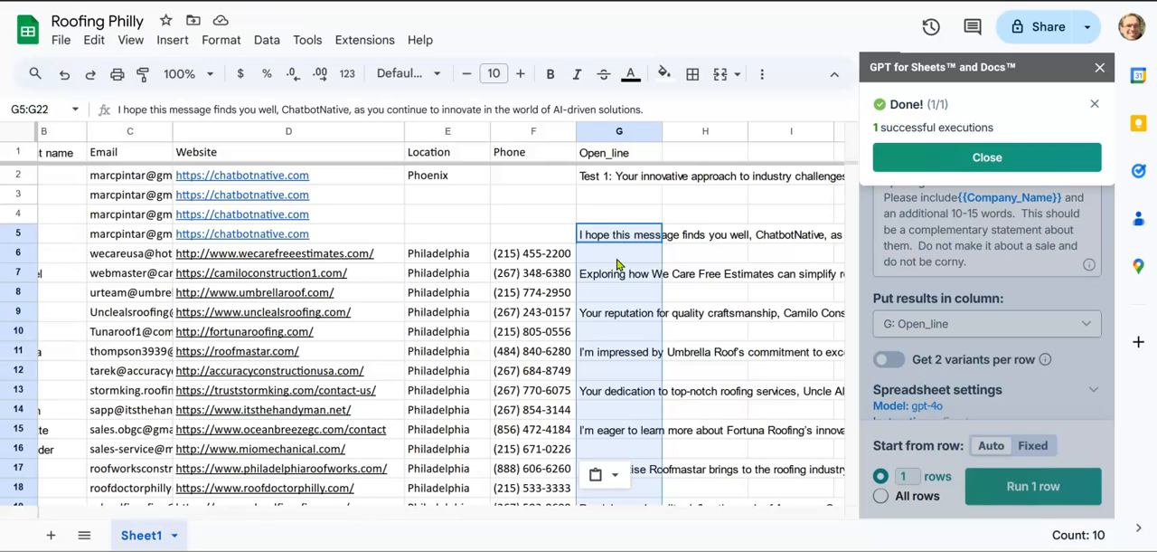
Step: Switch back to DeepSeek and send a follow-up asking to remove the line spacing between the opening lines
key("alt+Tab")
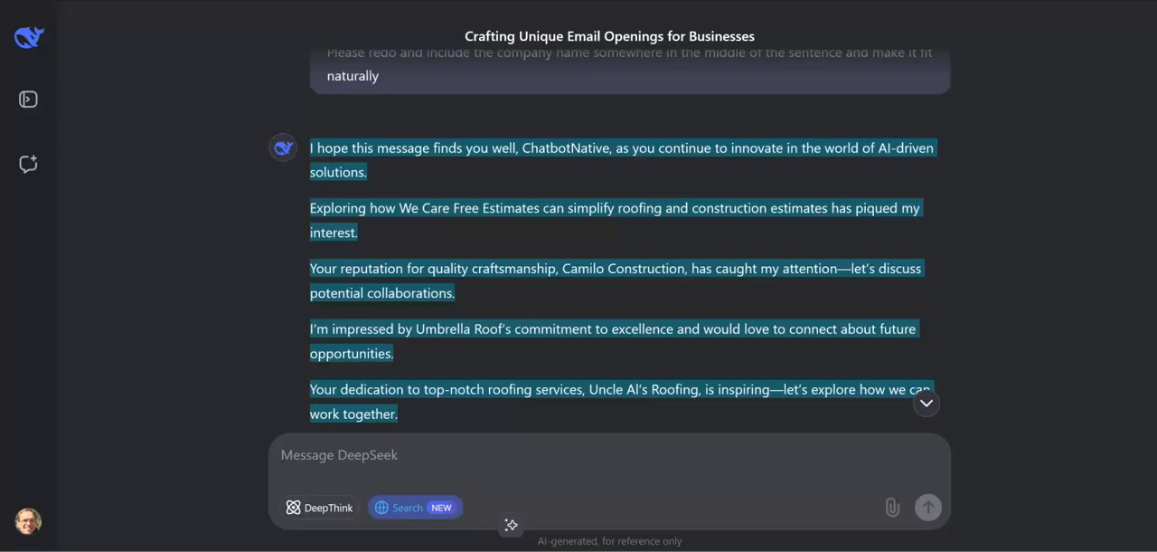
left_click(476, 446)
type("p")
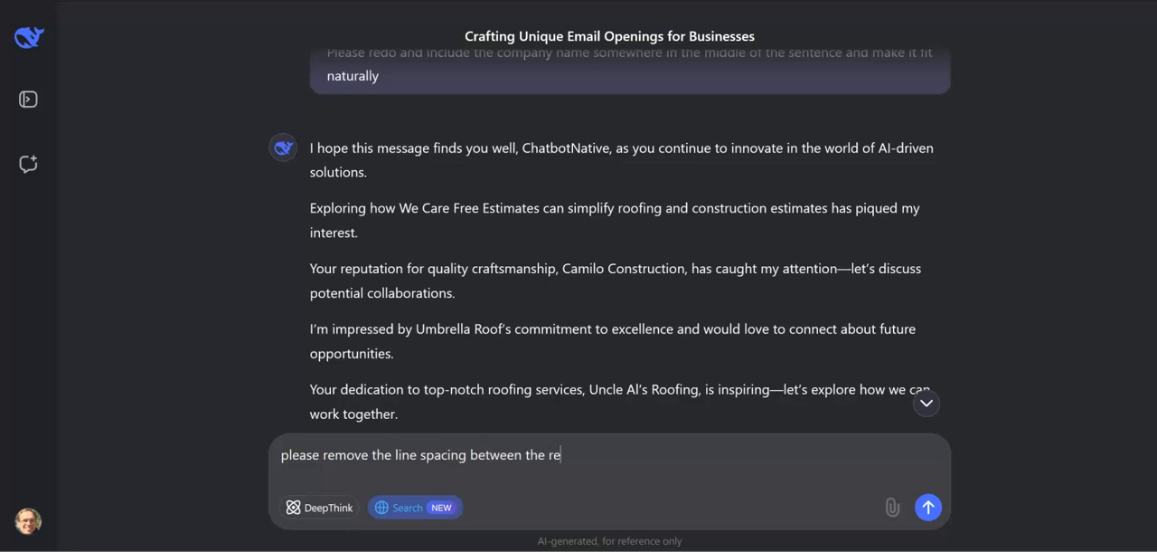
key("Return")
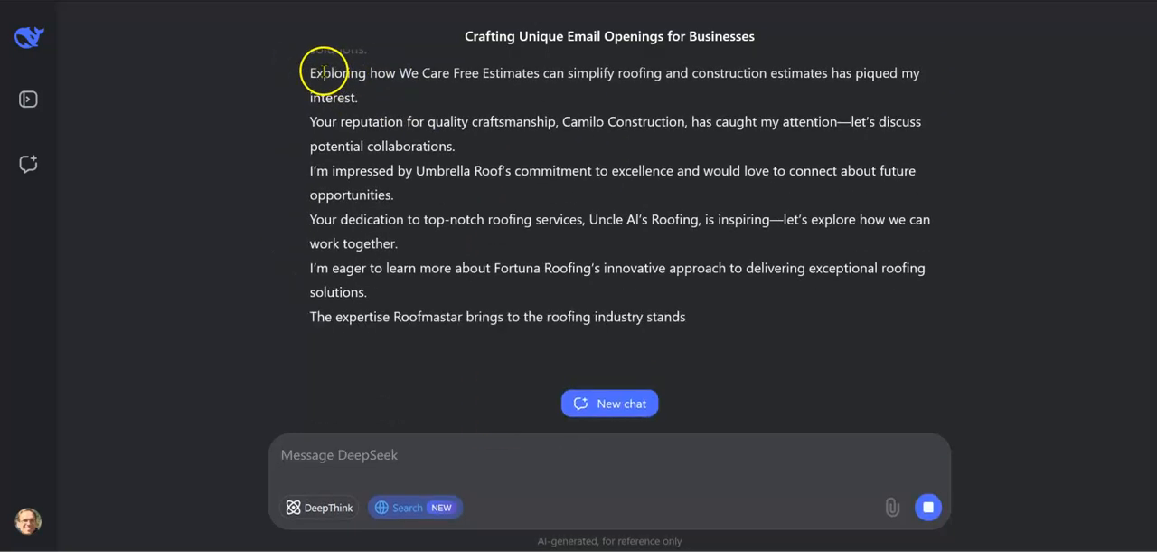
Step: Copy the opening lines without blank lines and paste them into the Open_line column of the Roofing Philly sheet from G5
scroll(348, 169, "up", 3)
left_click_drag(310, 190, 556, 314)
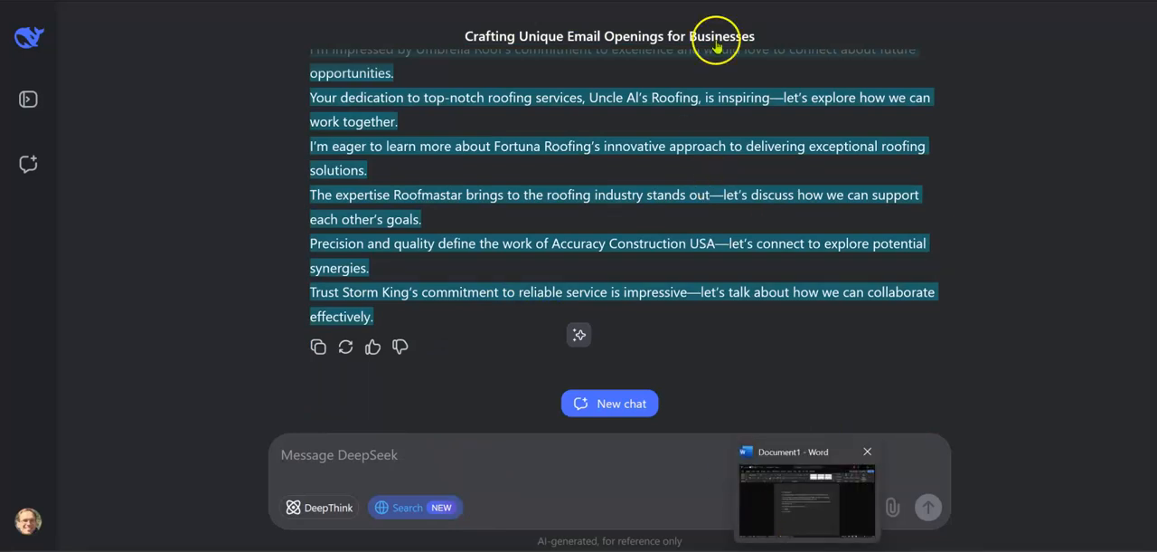
left_click(723, 1)
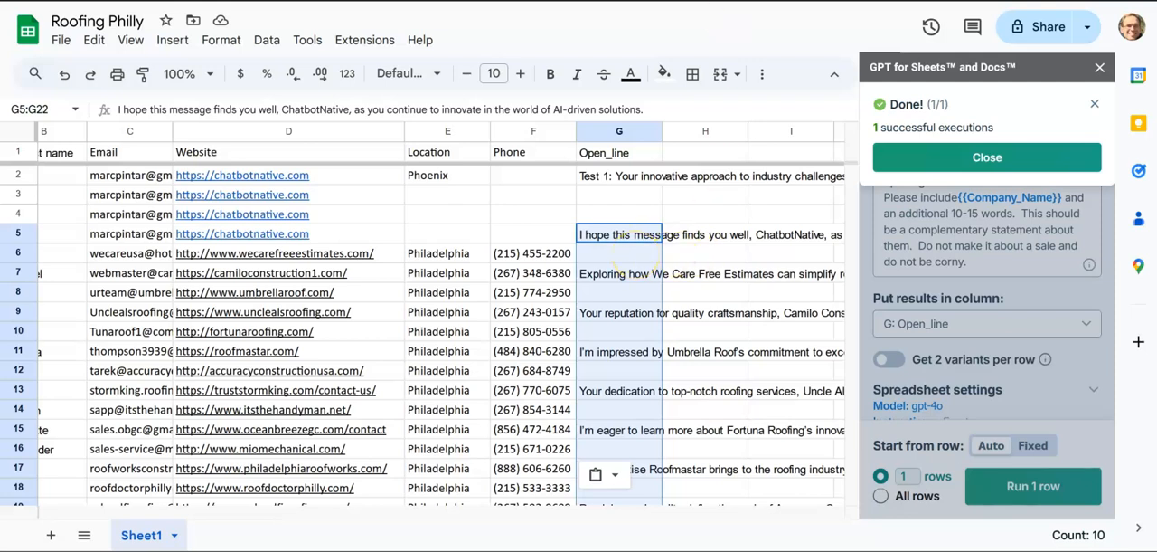
key("ctrl+v")
Step: Clear the leftover entries of the earlier paste from G15, G17 and G19:G22 in the Open_line column
left_click(592, 429)
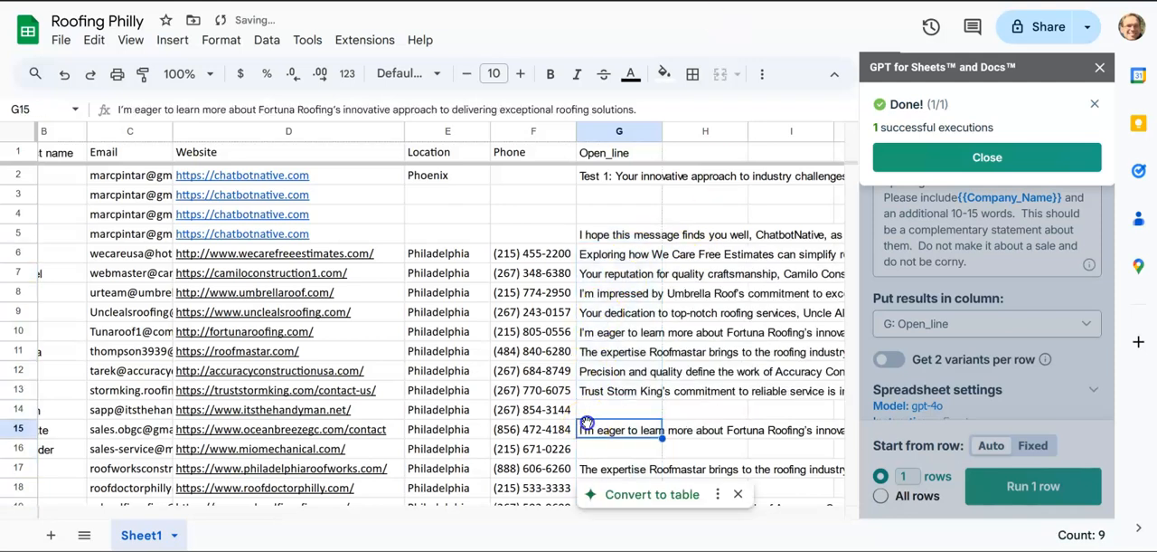
key("Delete")
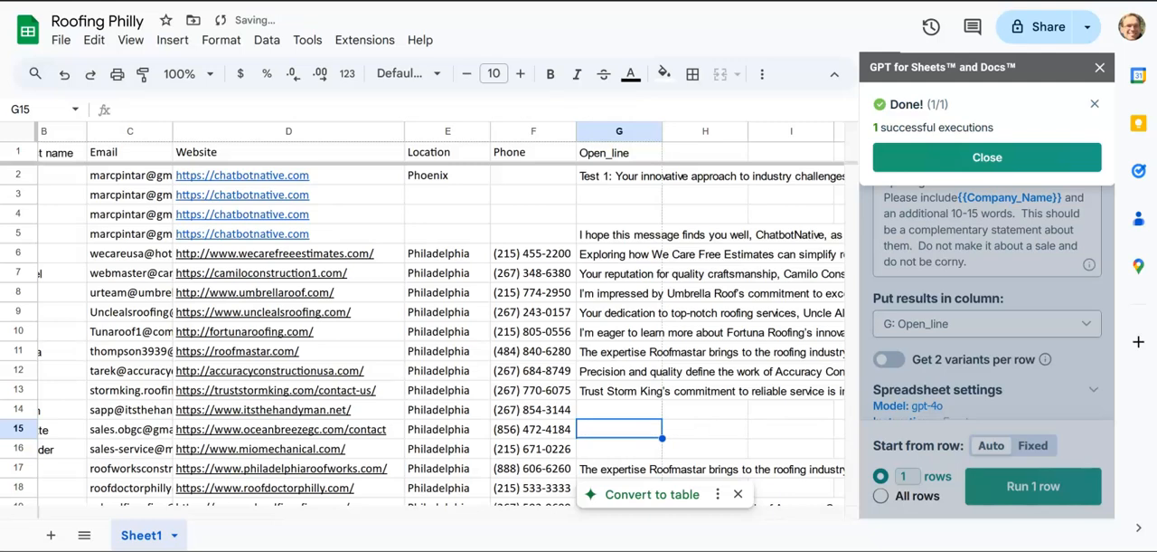
left_click(600, 468)
key("Delete")
scroll(611, 398, "down", 3)
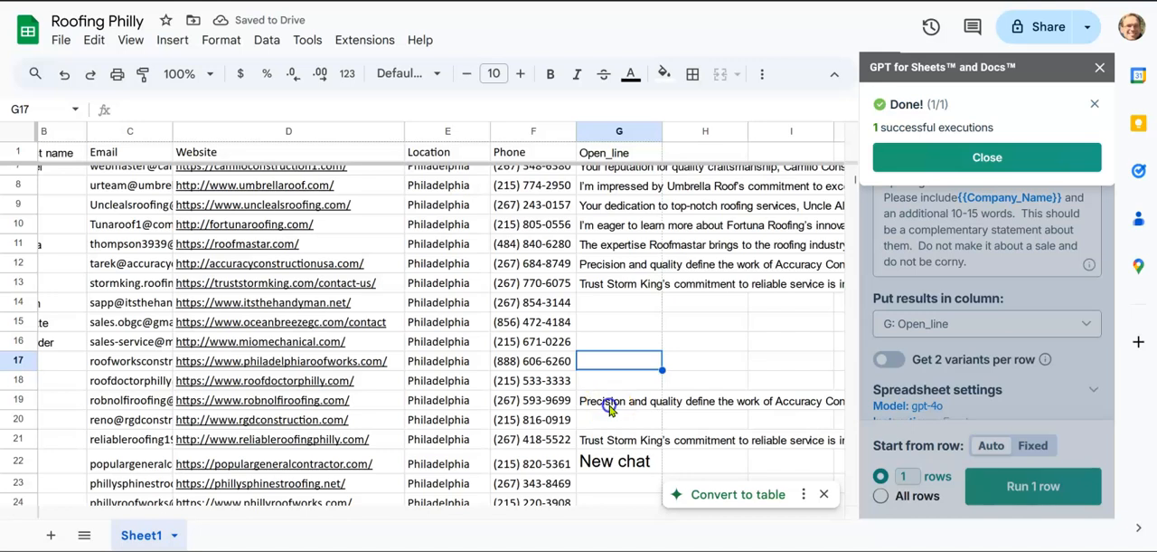
left_click_drag(611, 398, 609, 459)
key("Delete")
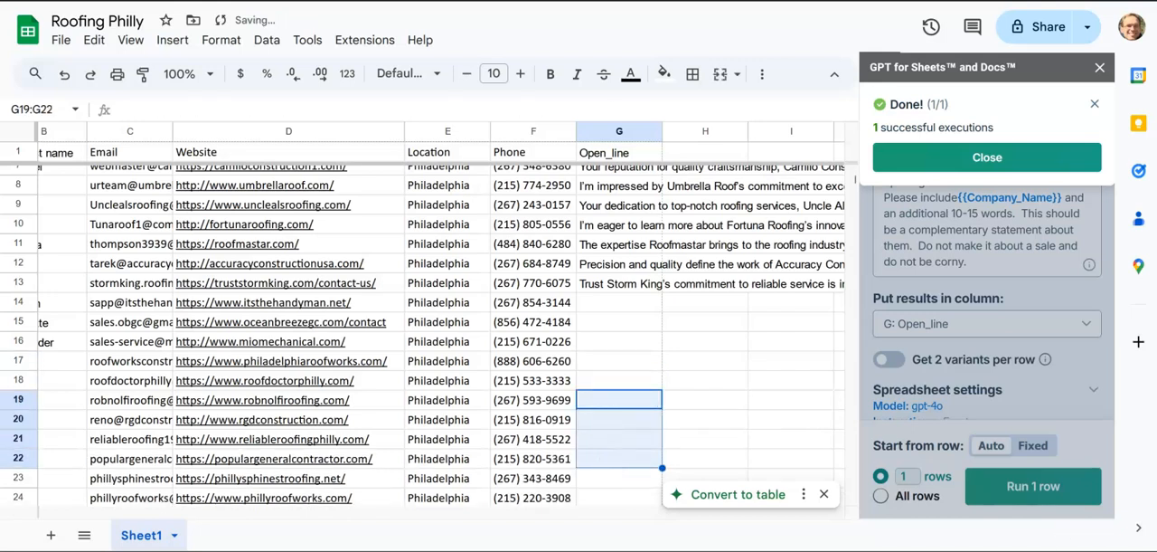
Step: Copy the website URLs in D14:D24 and send them to DeepSeek with the request "Great now do the same for these:"
left_click_drag(248, 303, 243, 495)
key("ctrl+c")
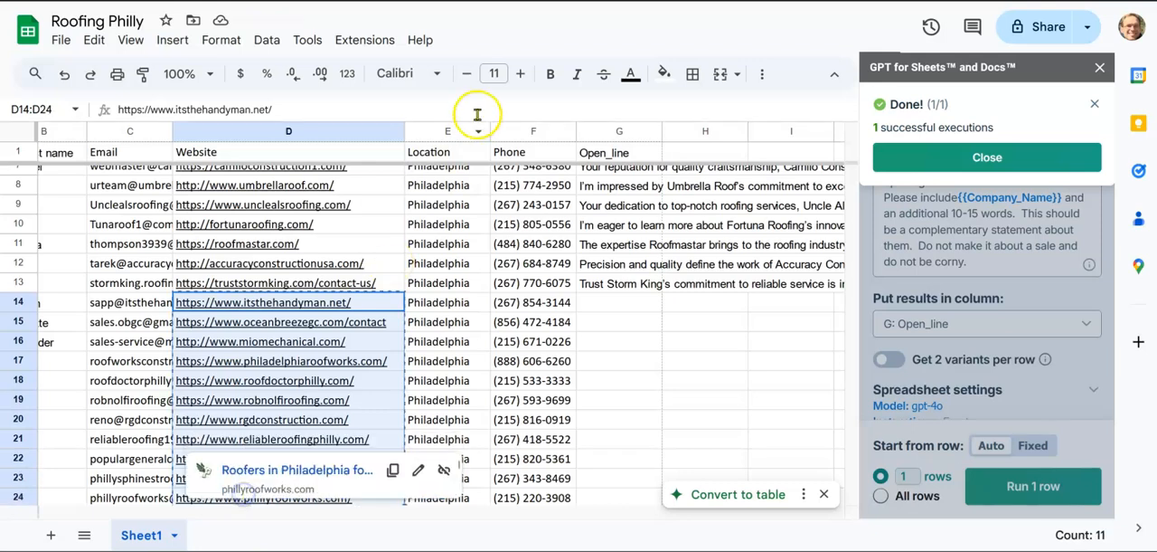
left_click(800, 1)
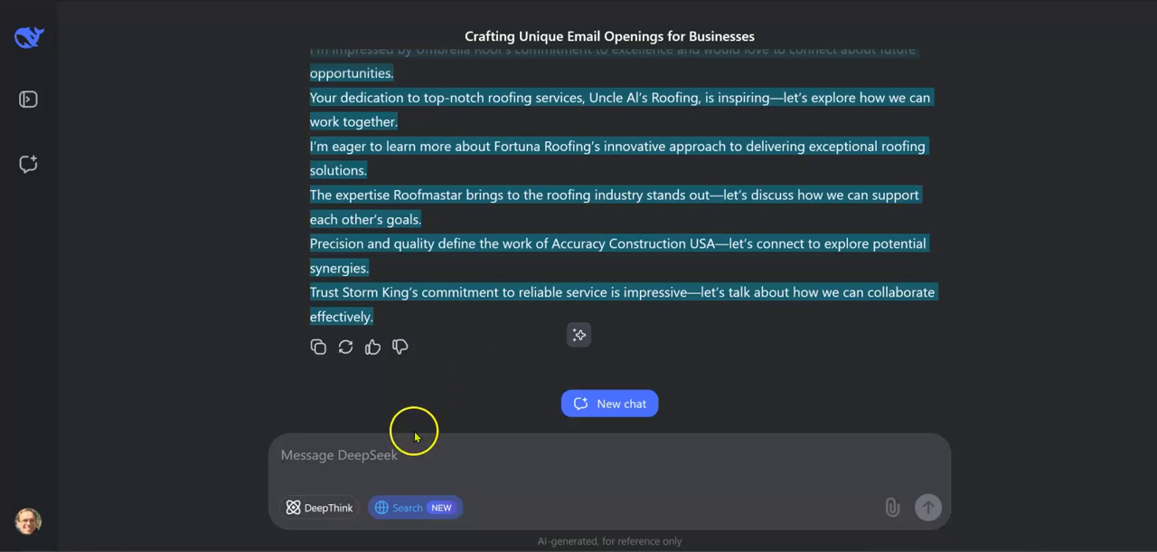
left_click(388, 459)
type("G")
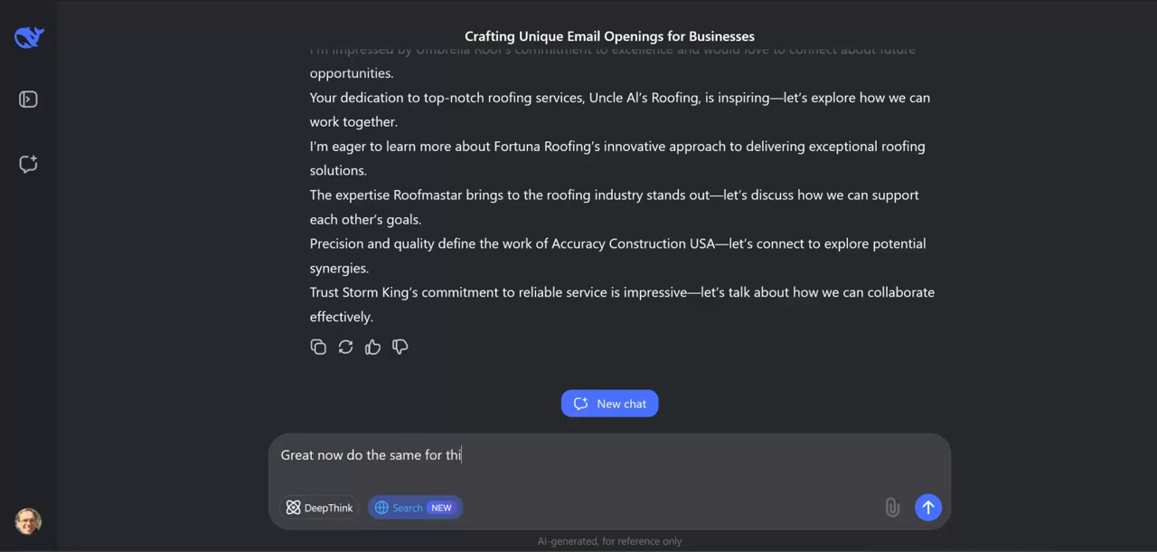
type("reat now do the same for these:")
key("ctrl+v")
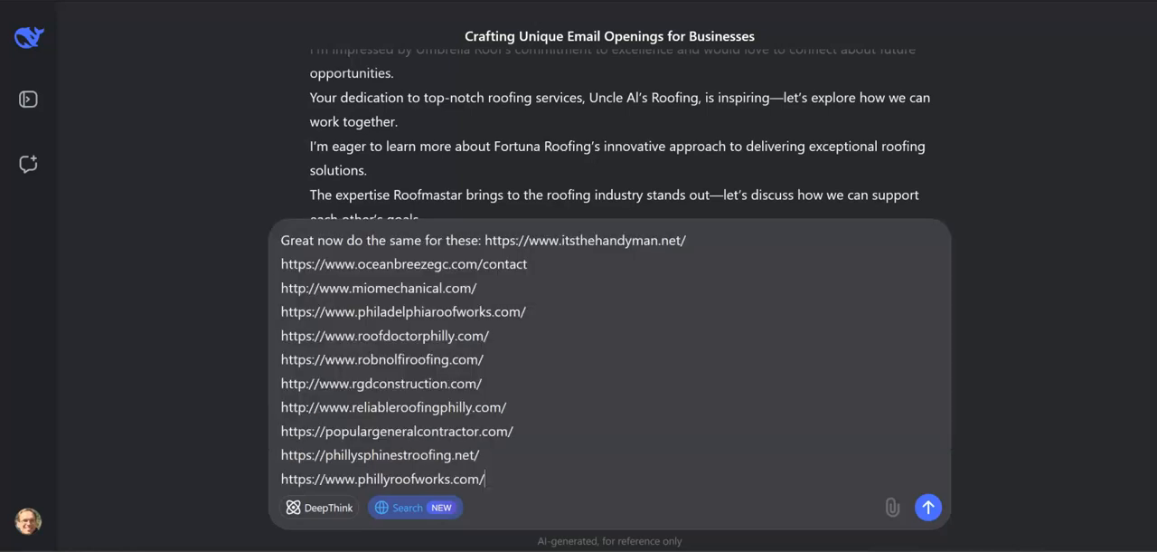
key("Return")
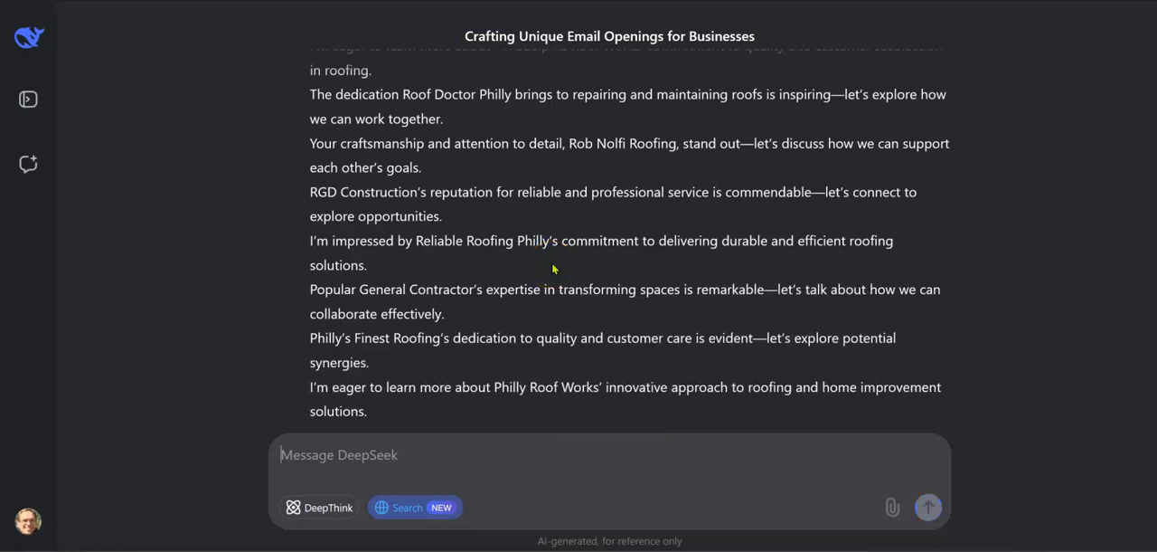
Step: Copy DeepSeek's new opening lines, paste them into the Open_line column of the Roofing Philly sheet from G14, and review the rows
scroll(554, 269, "up", 3)
left_click(311, 136)
left_click_drag(311, 136, 459, 437)
left_click_drag(311, 136, 471, 454)
left_click_drag(479, 497, 495, 395)
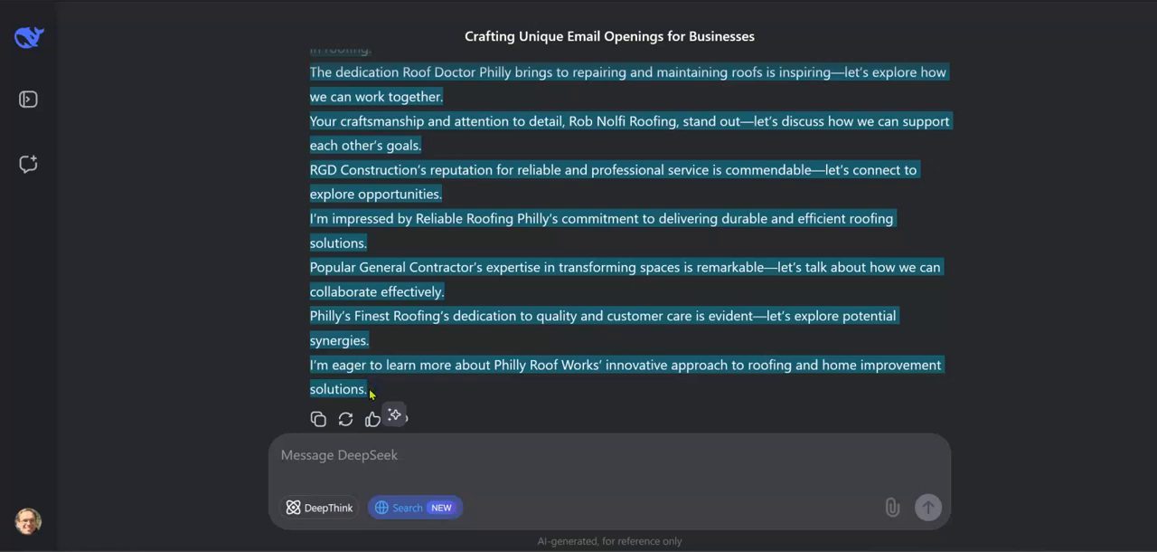
key("alt+Tab")
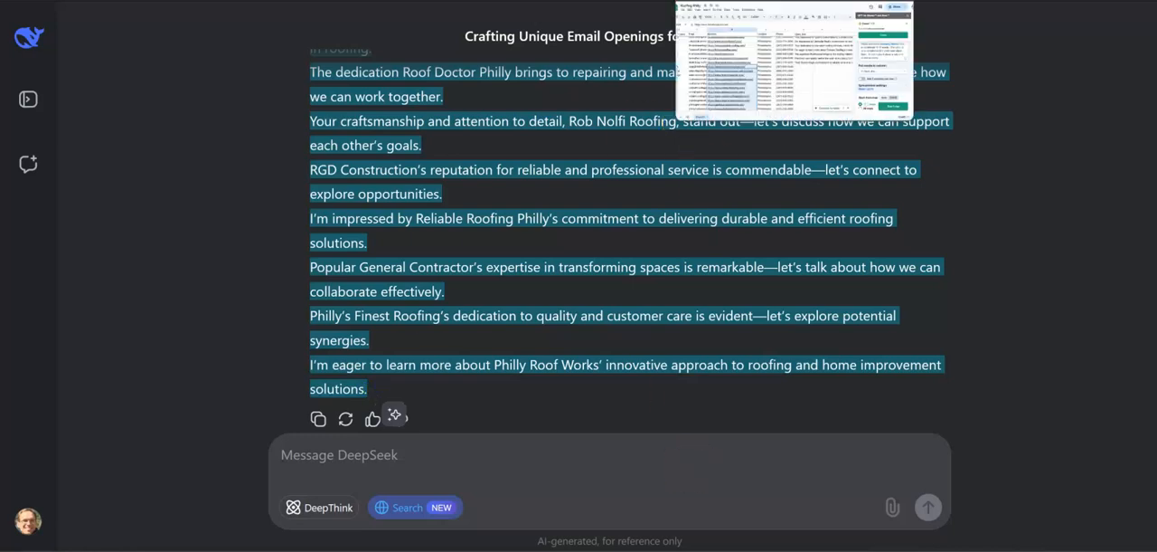
left_click(621, 303)
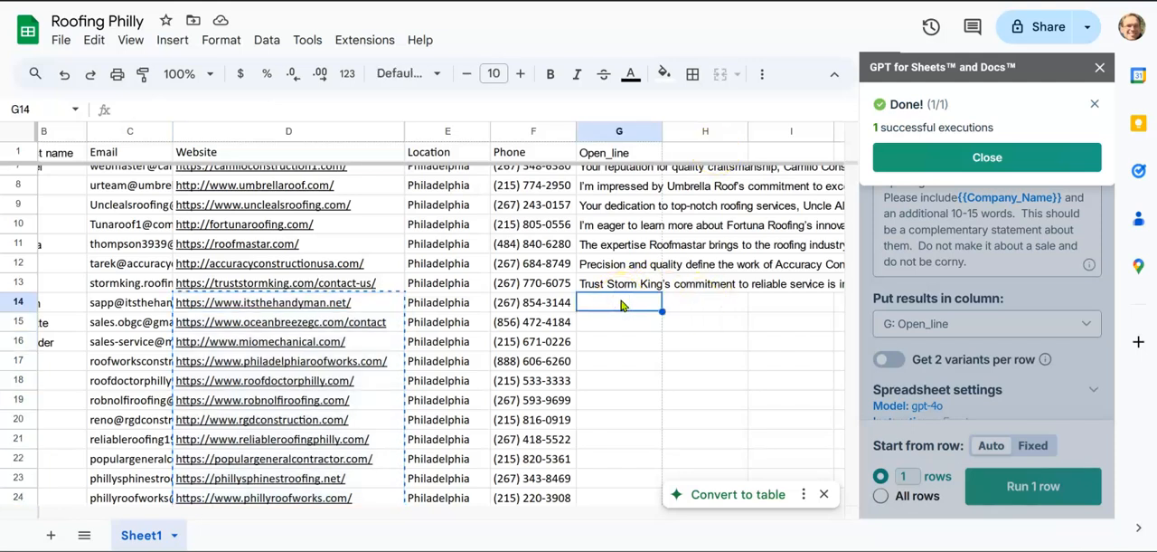
key("ctrl+v")
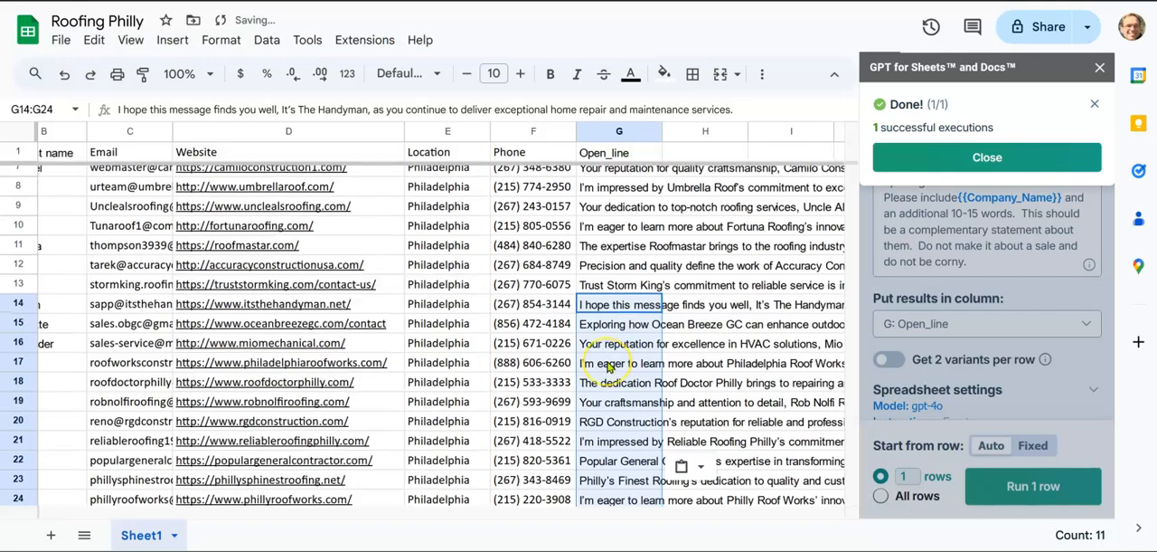
scroll(633, 352, "down", 3)
scroll(624, 362, "up", 5)
scroll(607, 365, "left", 3)
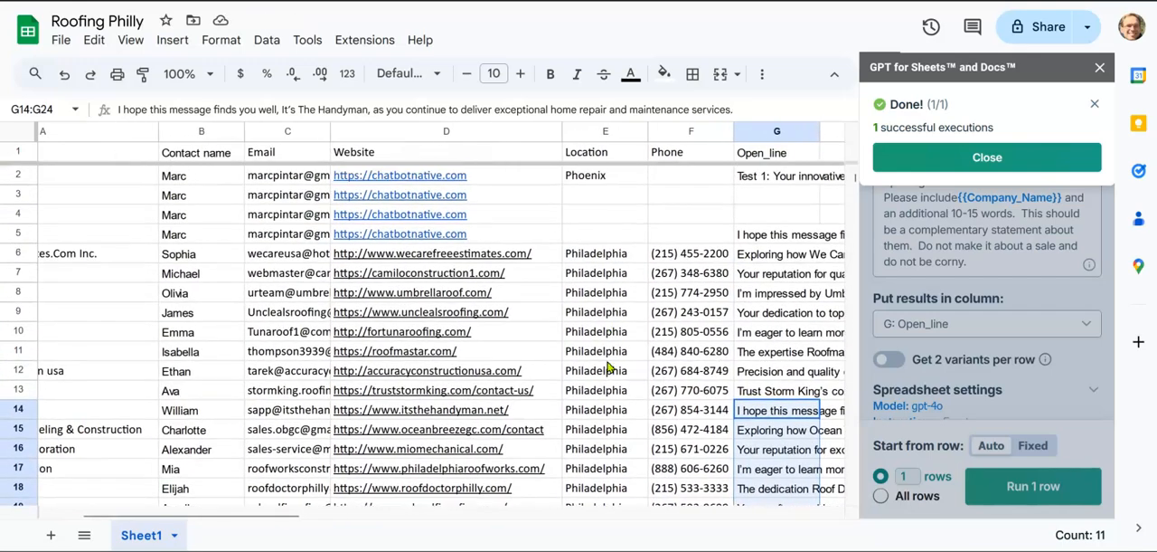
scroll(607, 366, "left", 2)
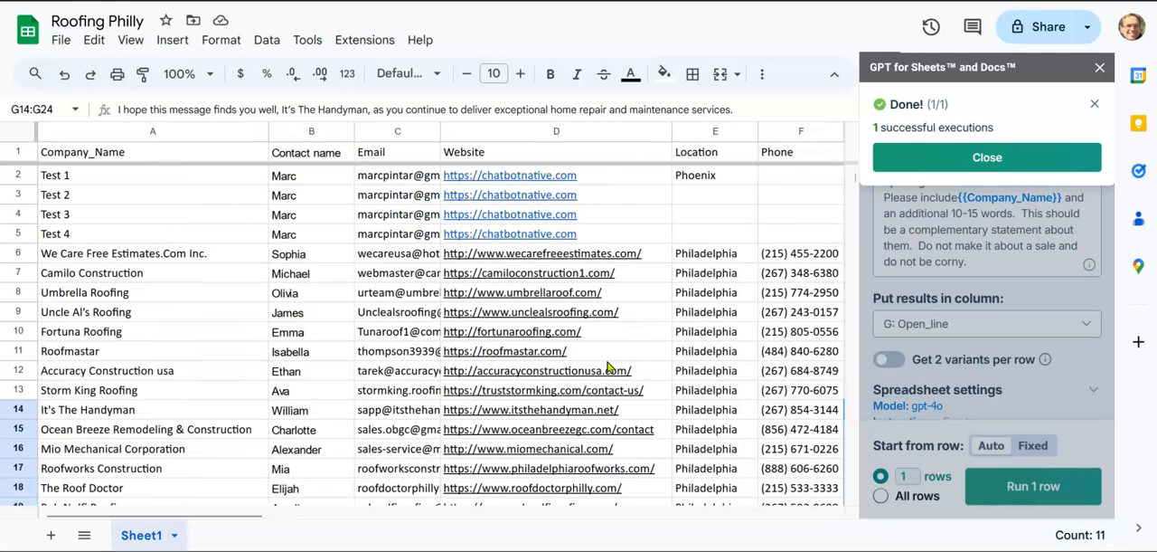
Step: Switch to Make and create a new scenario with the Google Sheets Watch New Rows module as its trigger
left_click(680, 2)
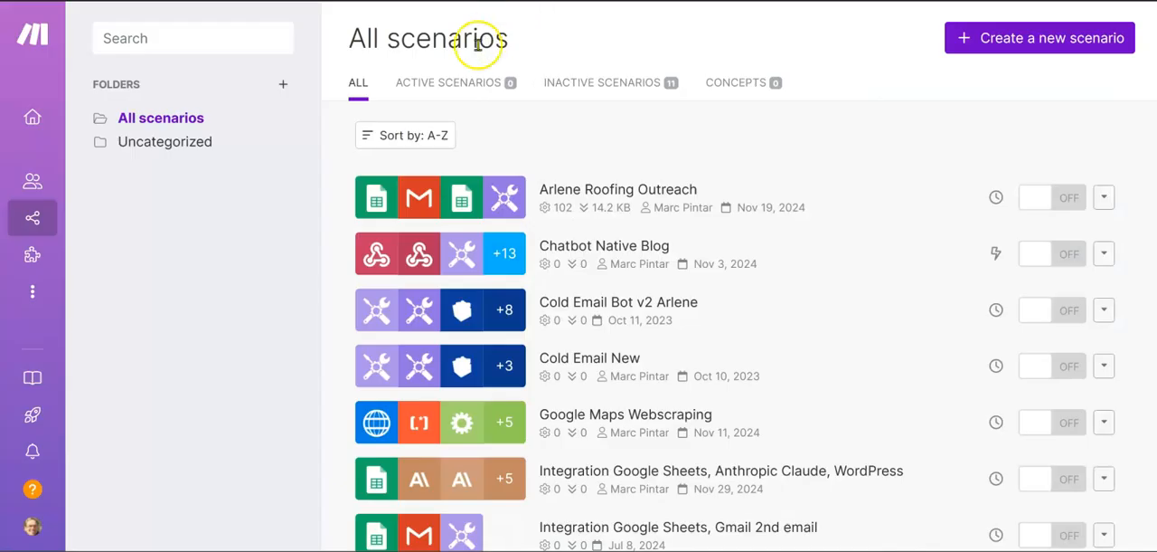
left_click(1027, 38)
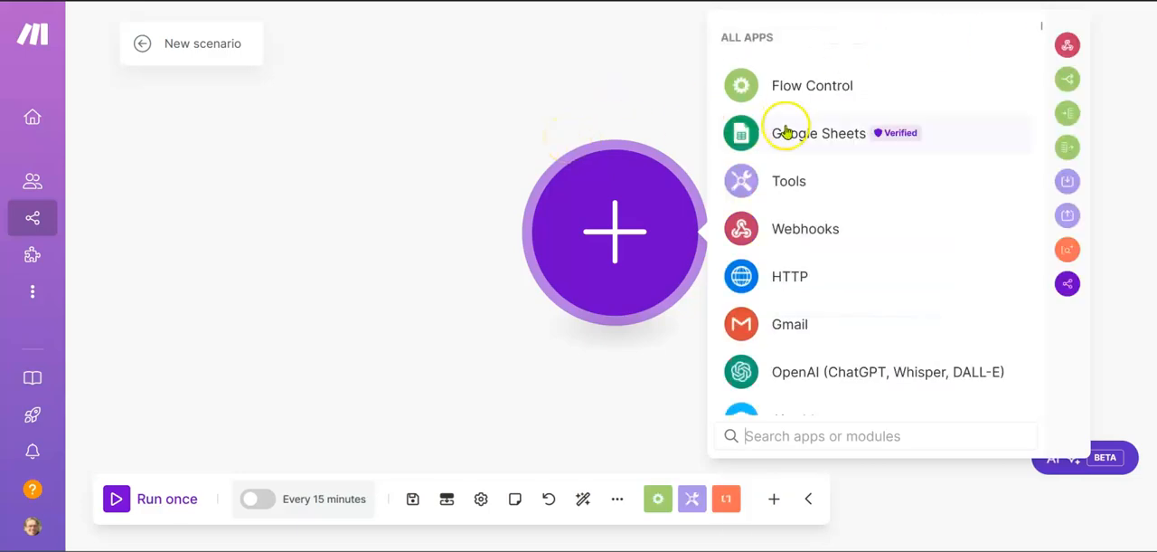
left_click(785, 133)
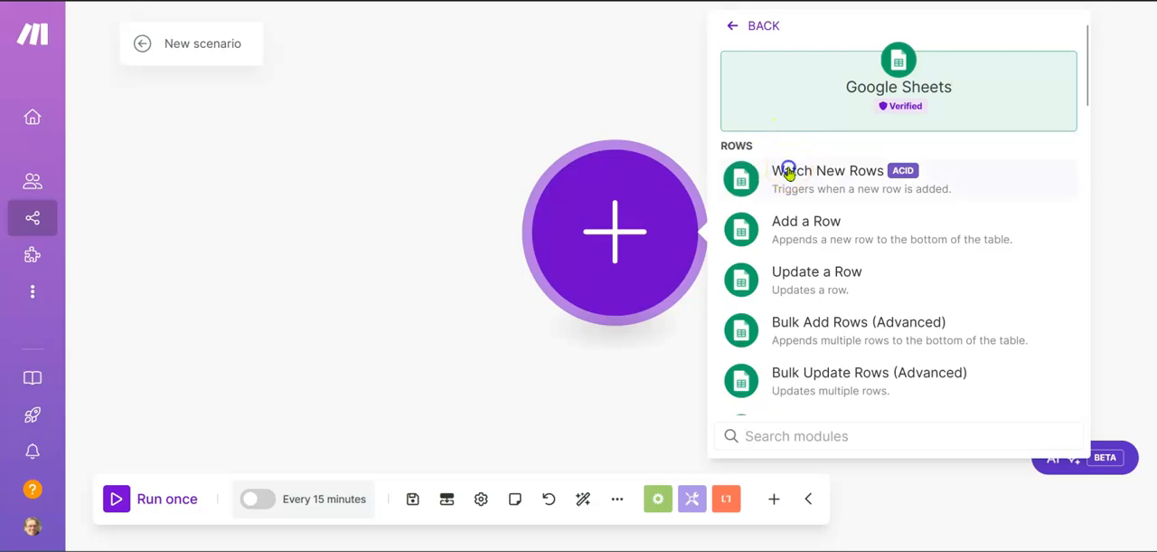
left_click(788, 170)
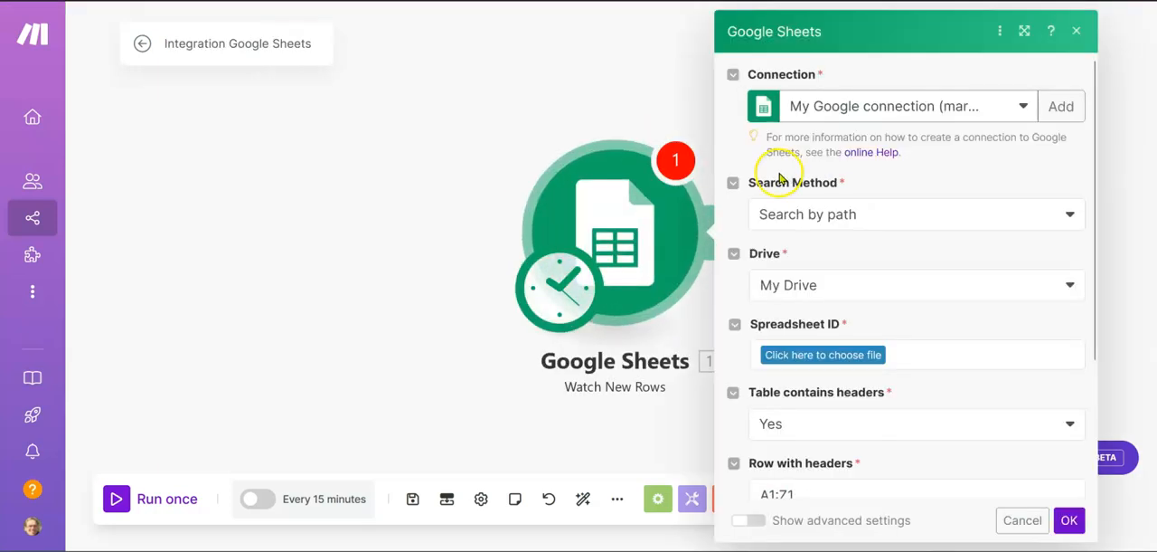
Step: Use the existing Google connection for the Watch New Rows module and keep Search by path as its search method
left_click(1022, 105)
left_click(888, 136)
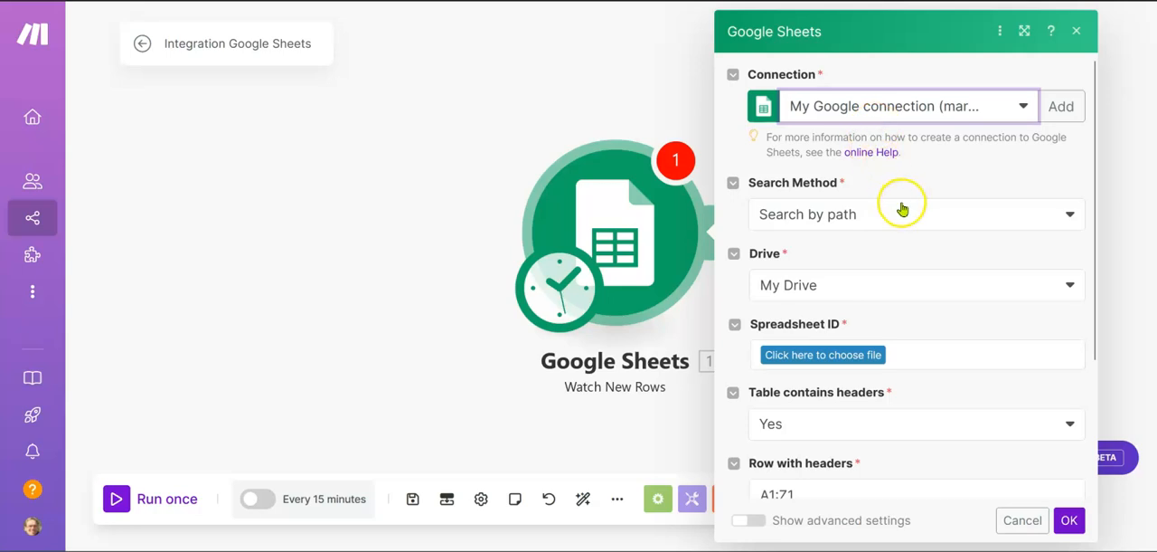
left_click(901, 210)
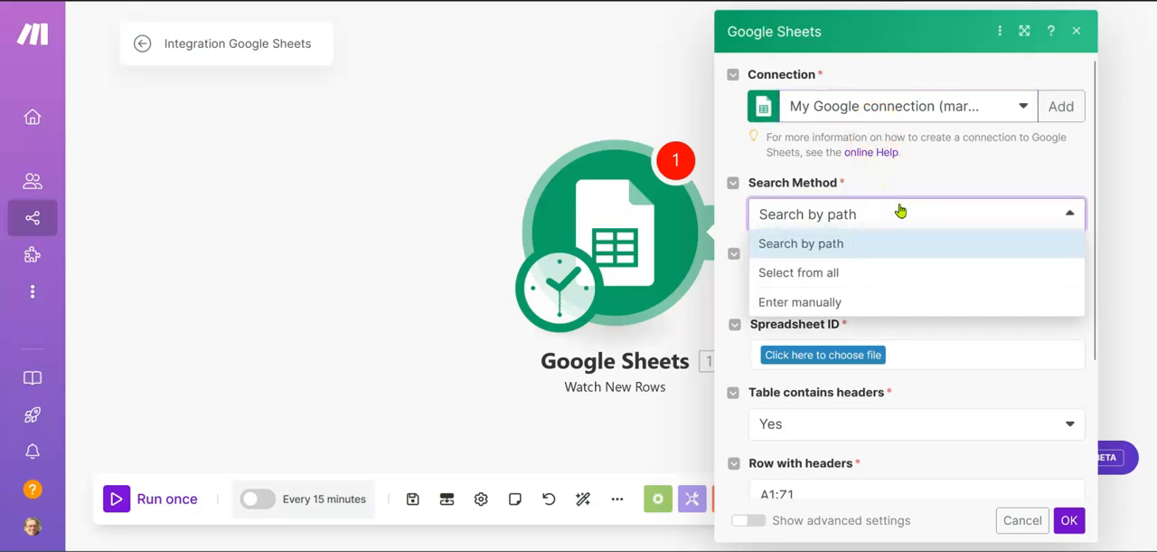
left_click(900, 211)
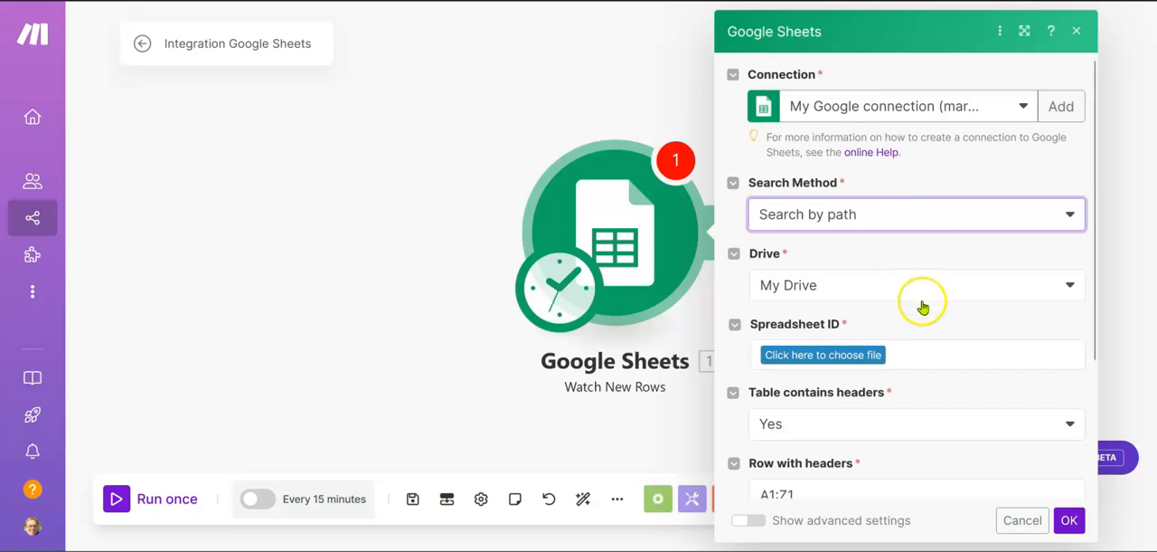
scroll(901, 315, "down", 1)
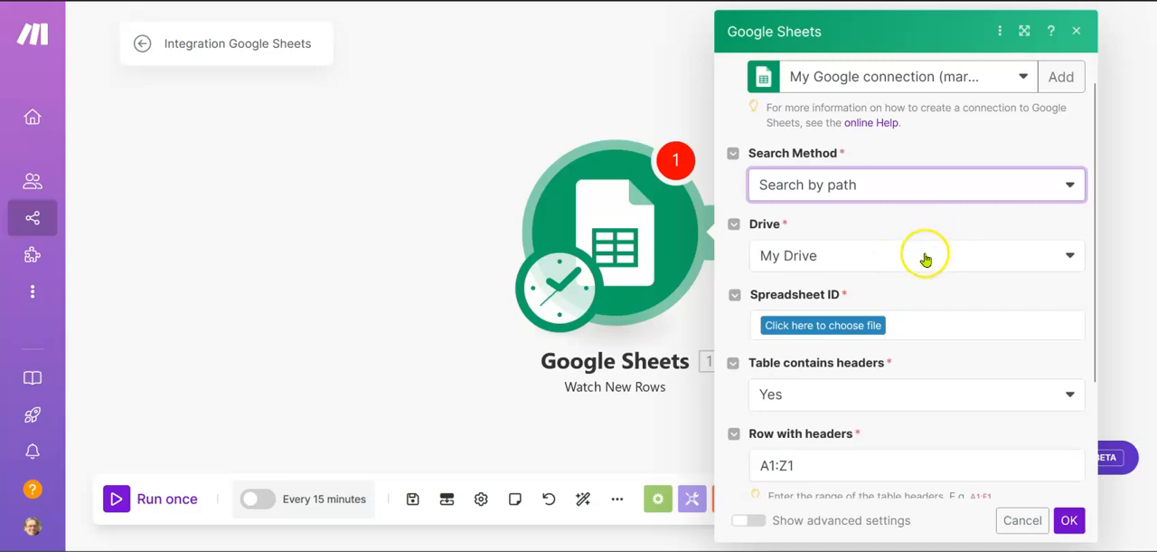
left_click(884, 327)
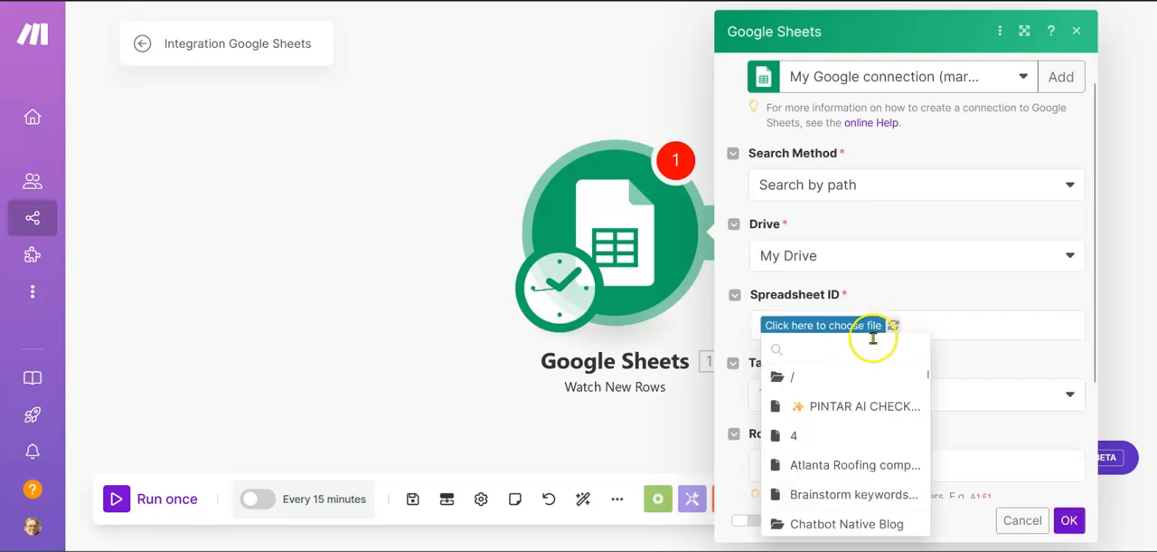
scroll(850, 416, "down", 3)
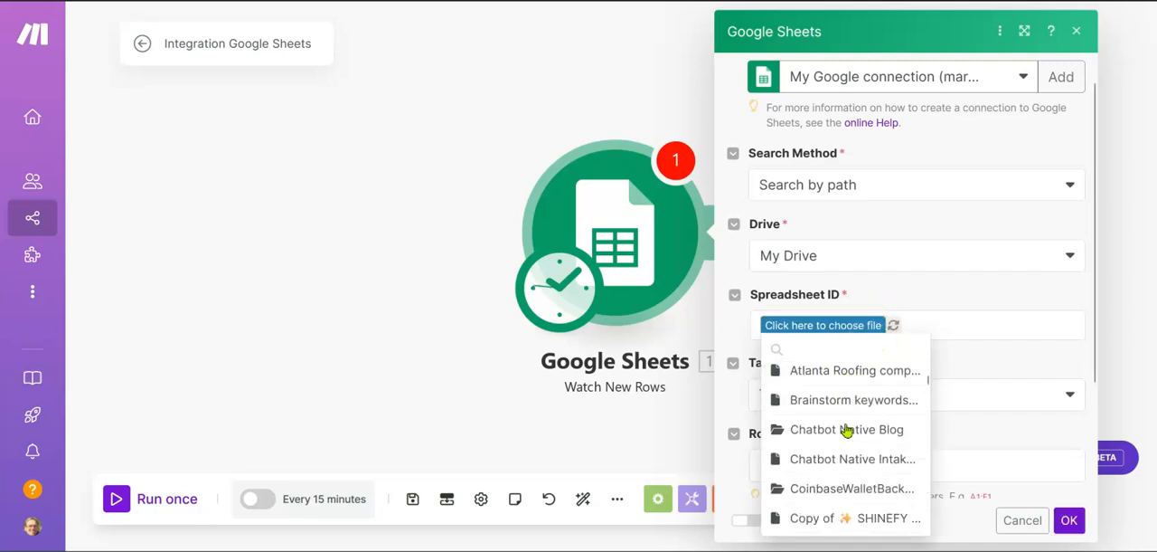
scroll(846, 429, "down", 9)
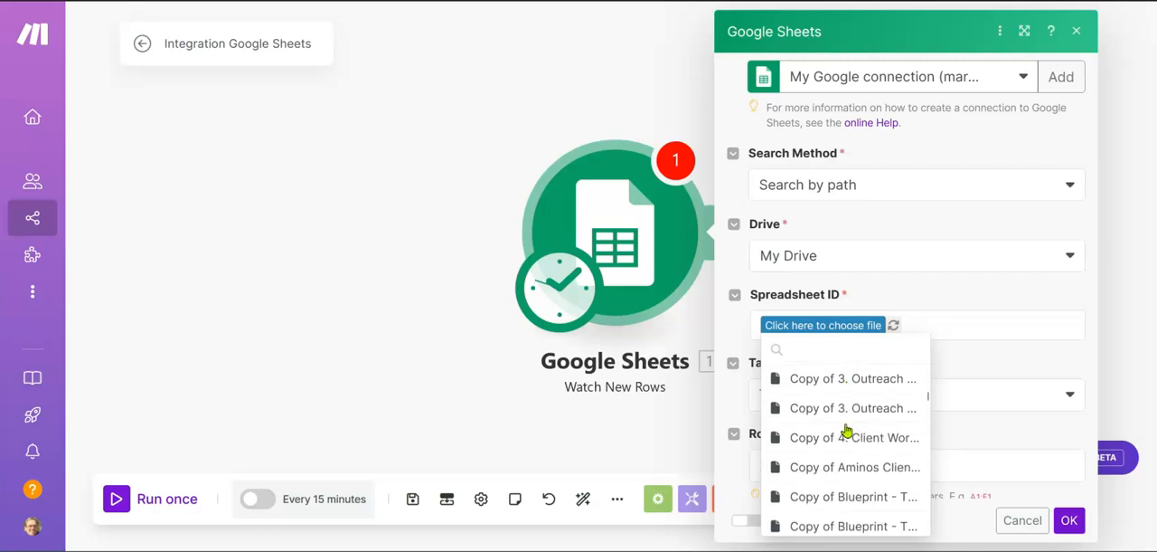
scroll(846, 430, "down", 10)
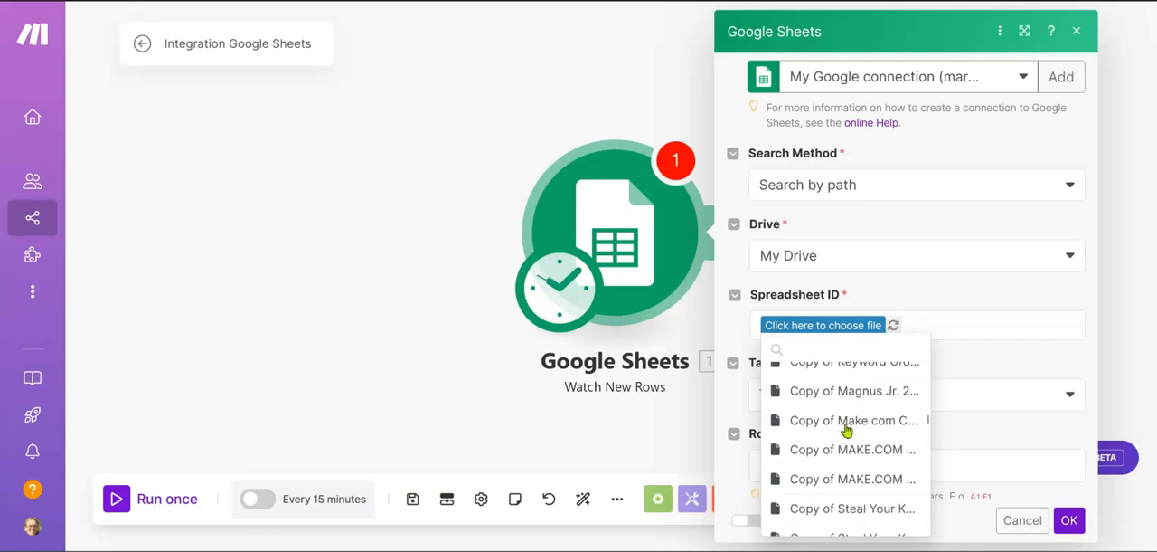
scroll(846, 431, "down", 10)
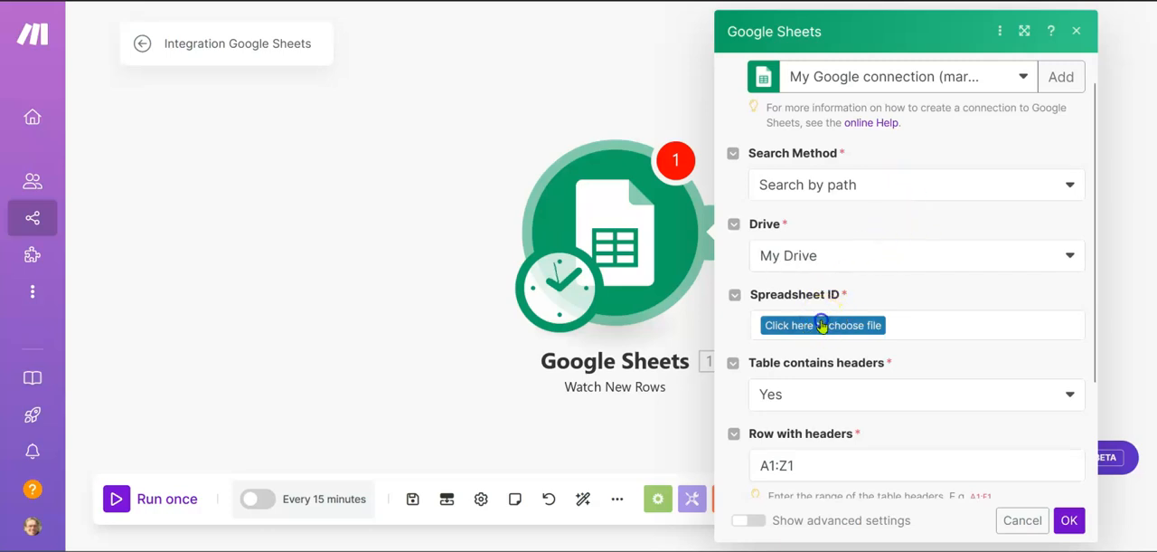
Step: Find and select the Roofing Philly spreadsheet, set Sheet1 as the sheet name, and check it against the spreadsheet
left_click(822, 326)
type("roofi")
type("ng f")
type("ph")
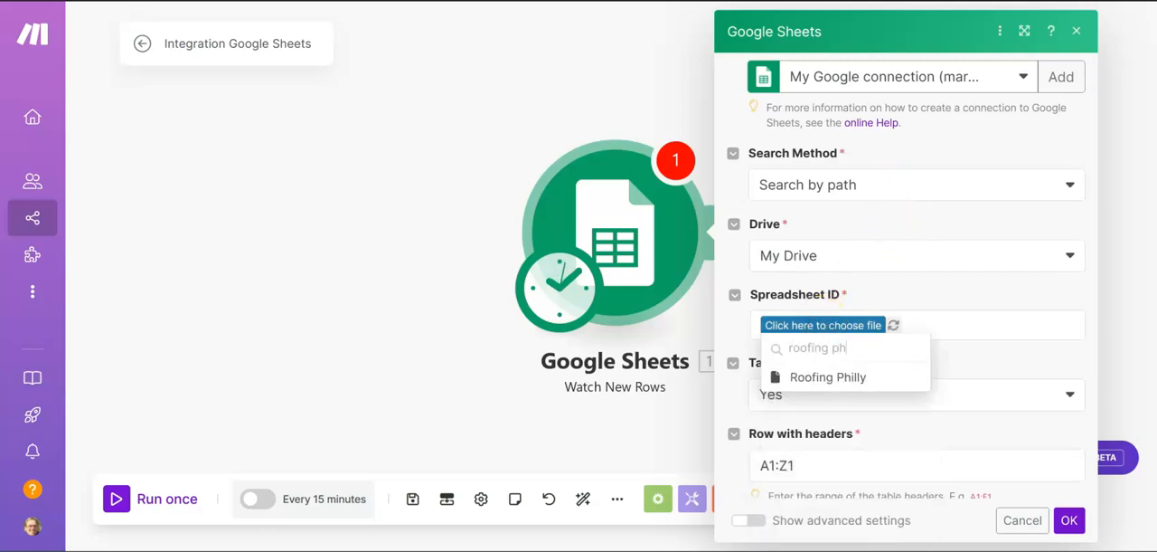
left_click(808, 376)
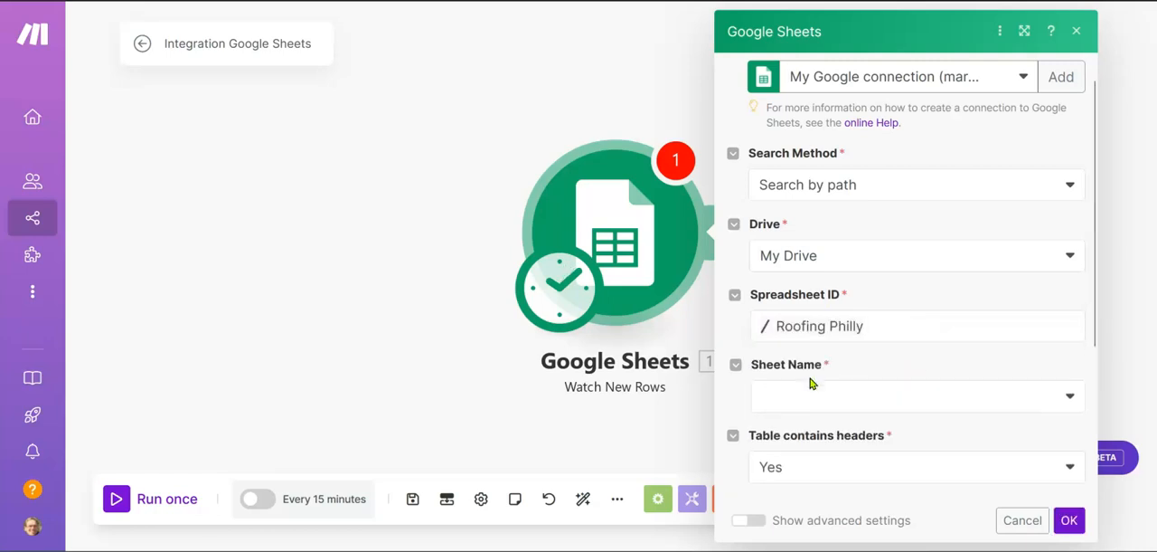
left_click(858, 394)
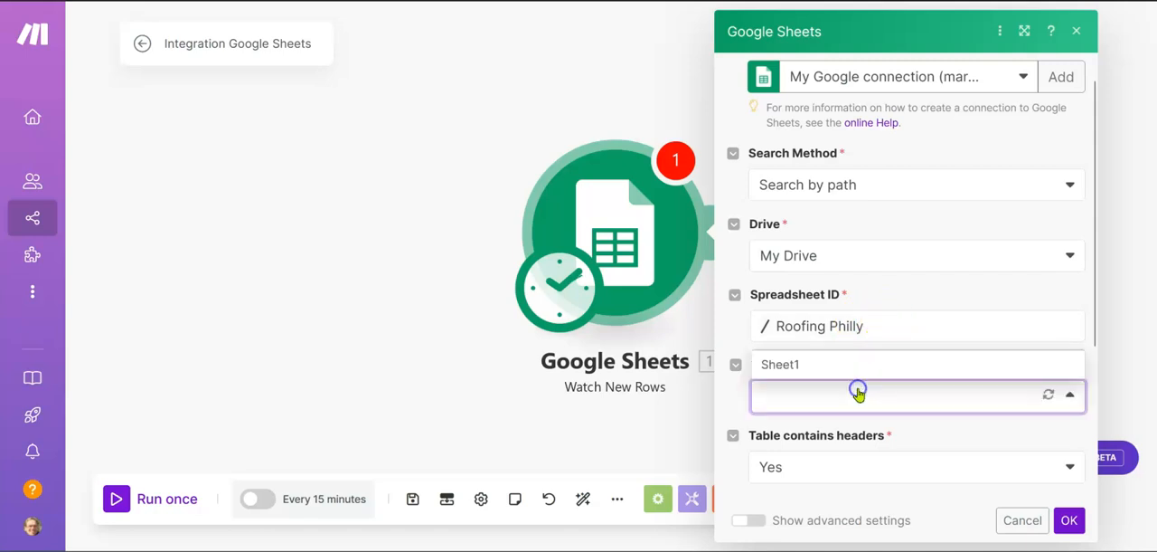
left_click(808, 364)
scroll(860, 366, "down", 1)
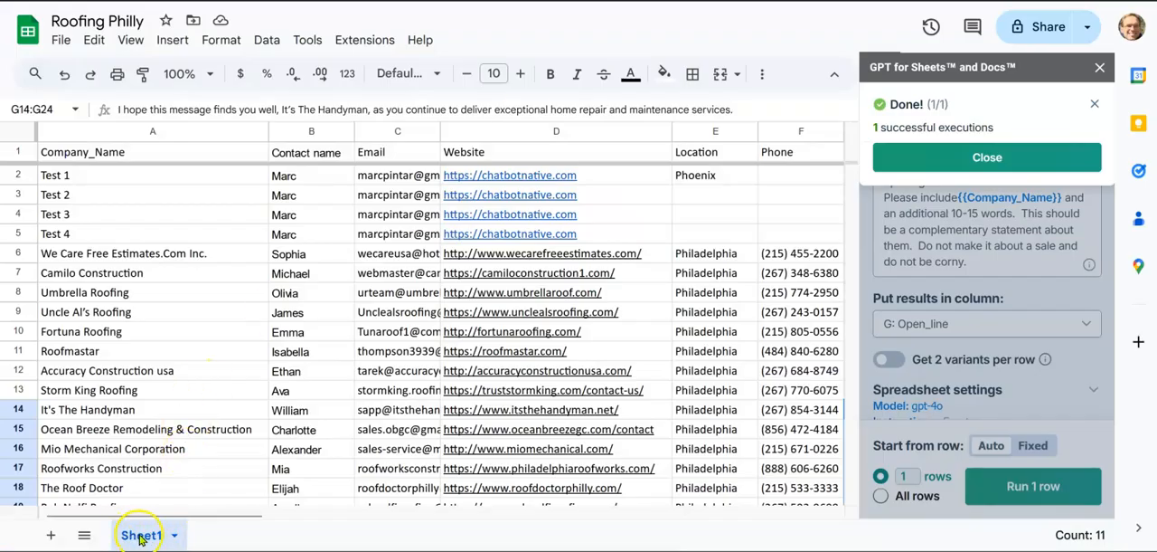
left_click(633, 1)
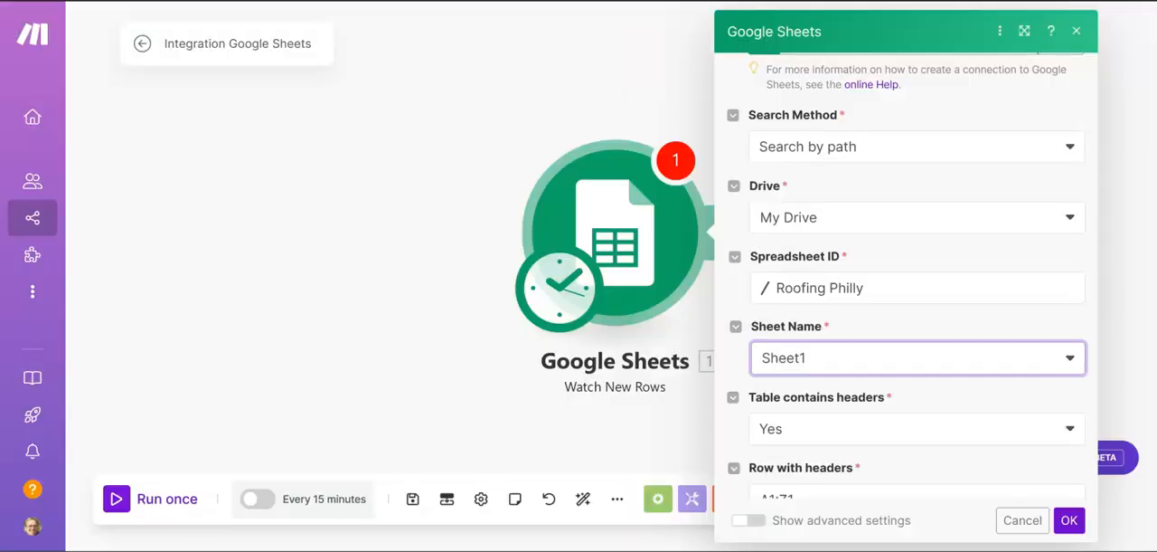
Step: Check the header row range against the sheet's columns, set the Watch New Rows limit to 1, and save the module settings
scroll(842, 263, "down", 1)
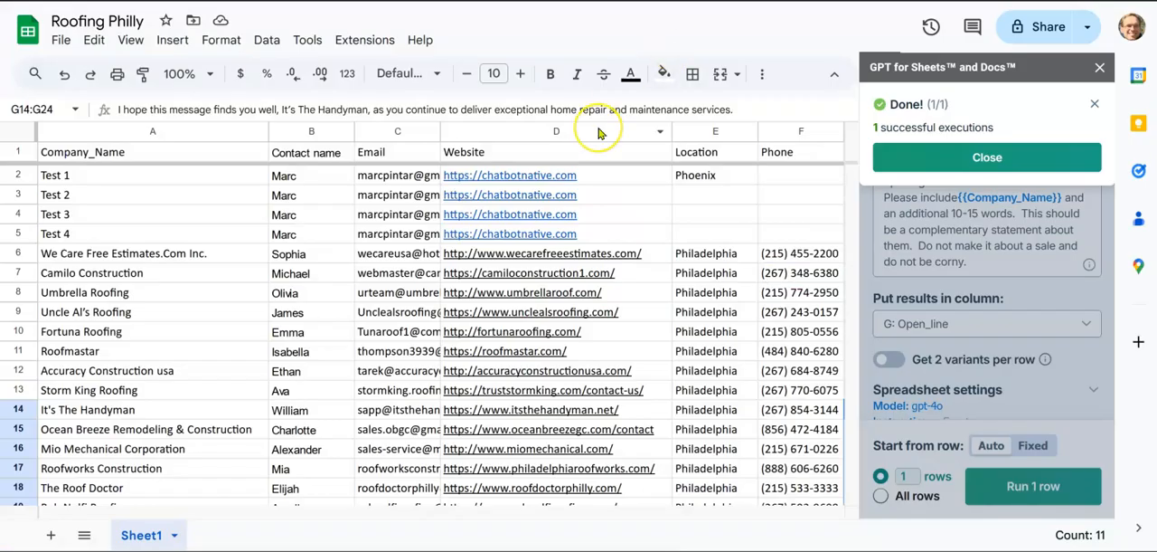
scroll(599, 133, "right", 5)
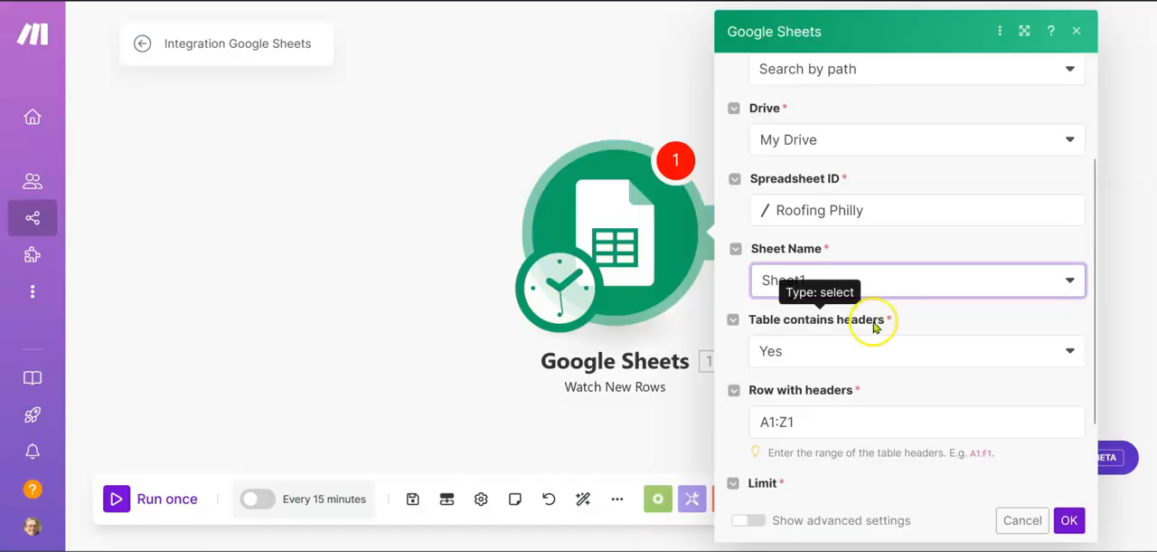
scroll(874, 326, "down", 2)
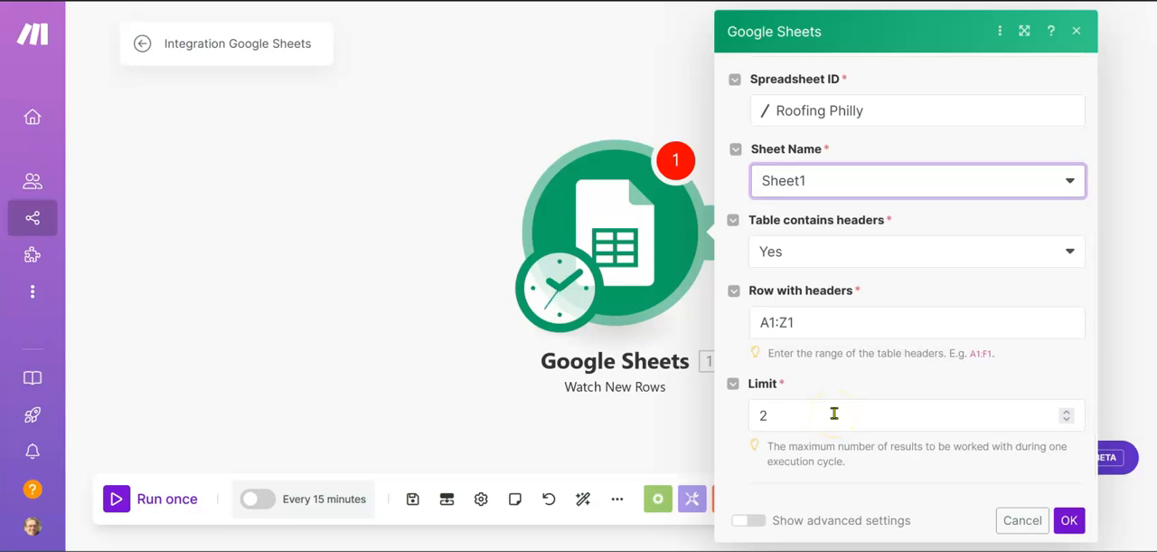
left_click(789, 414)
key("BackSpace")
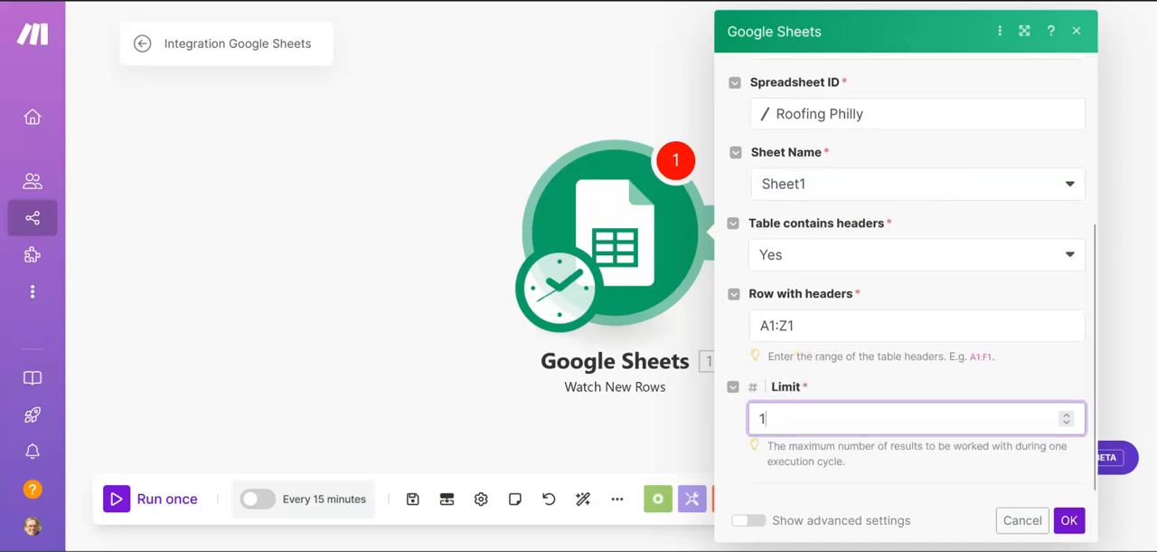
left_click(1067, 520)
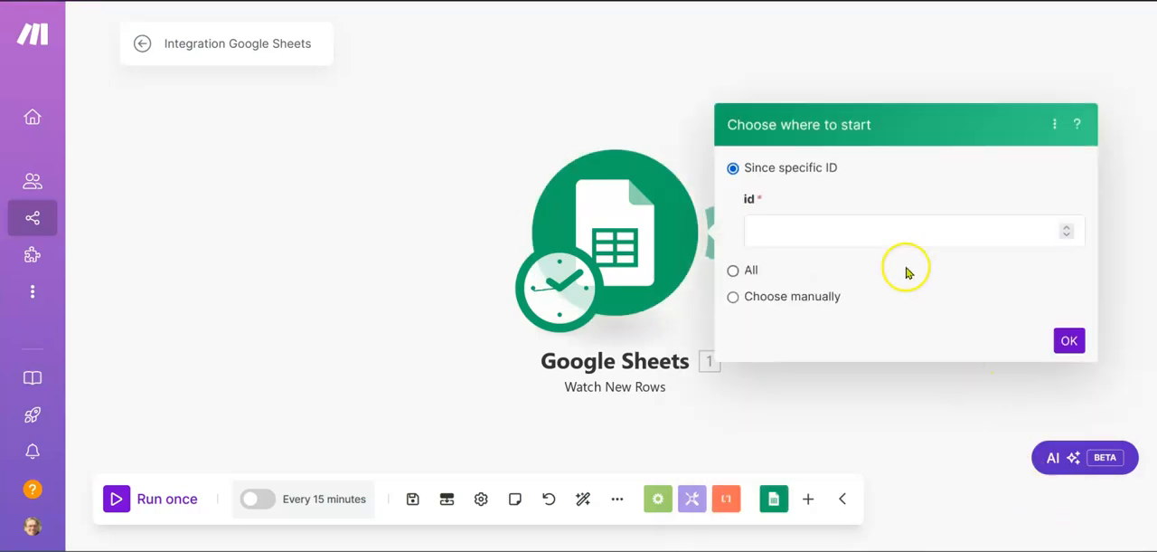
Step: Set the Watch New Rows trigger to start from all rows, and recheck and save the Google Sheets module settings
left_click(894, 236)
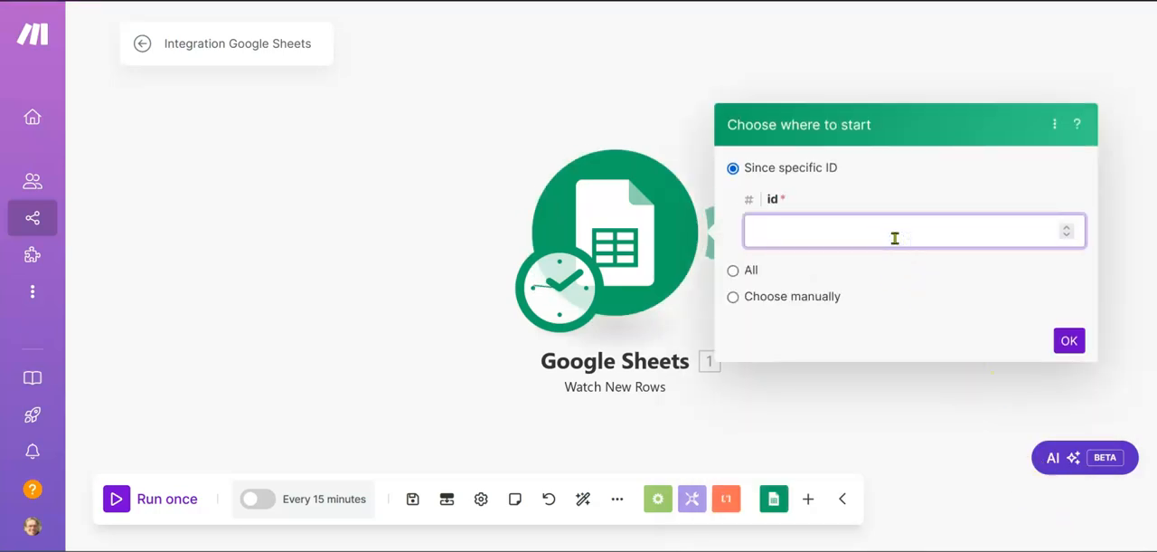
left_click(733, 271)
left_click(1069, 263)
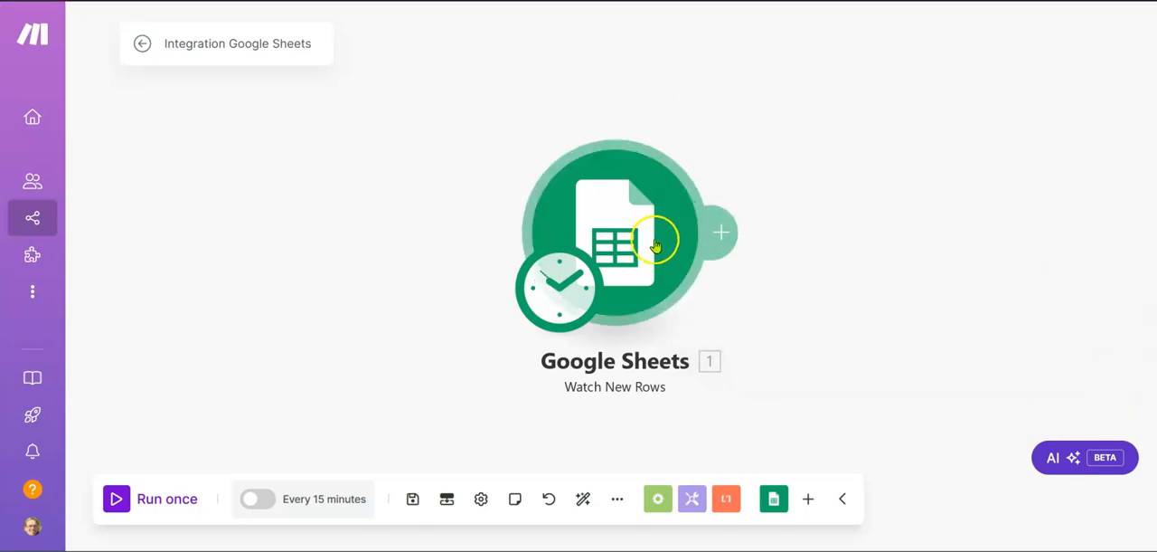
left_click(621, 275)
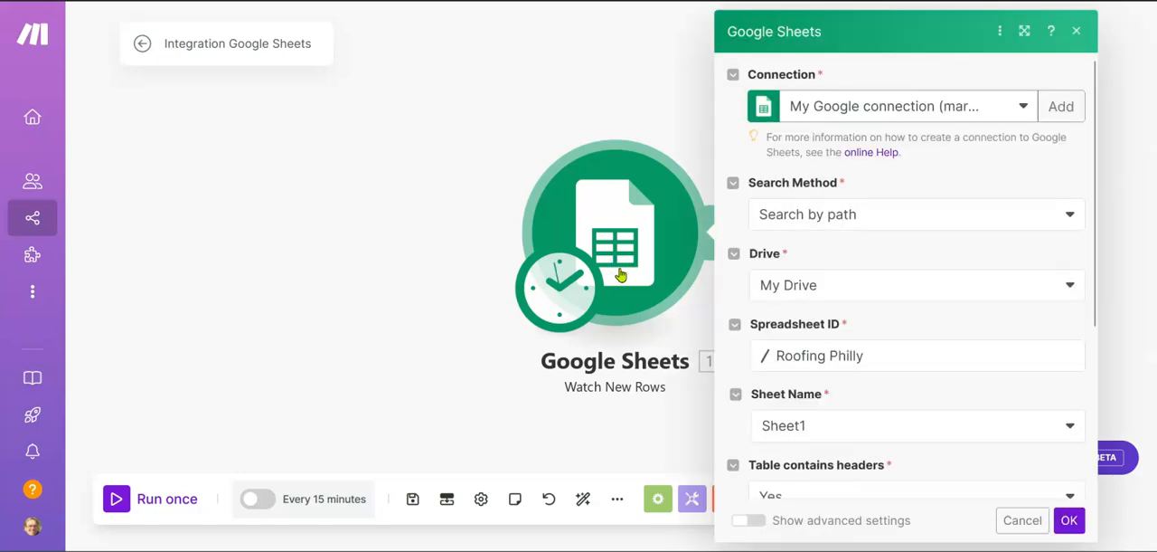
left_click(1067, 521)
Step: Run the scenario once and review the Google Sheets output bundle and the run log
left_click(118, 498)
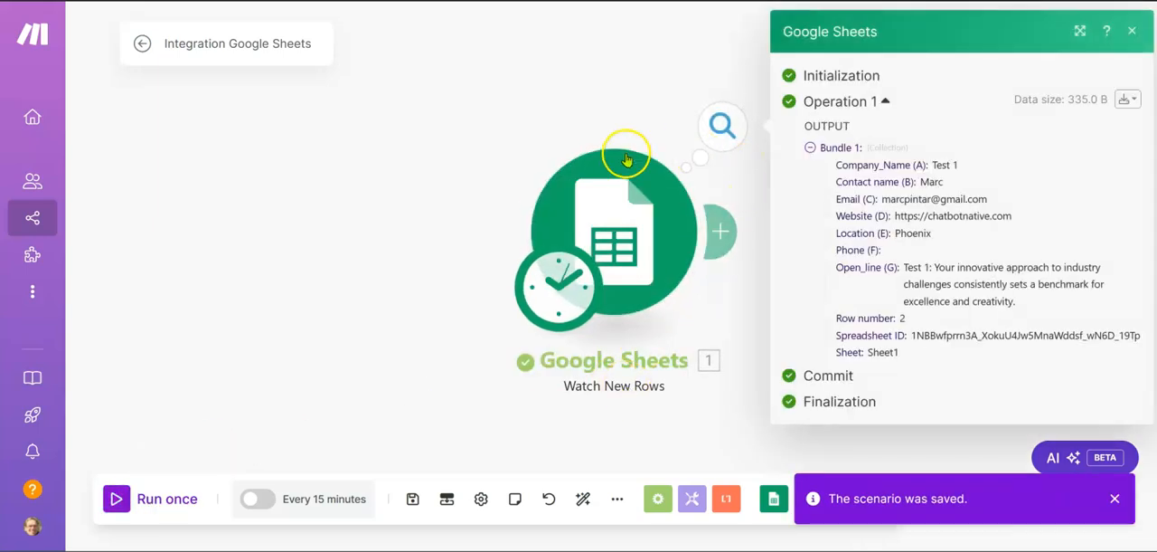
left_click_drag(465, 115, 140, 144)
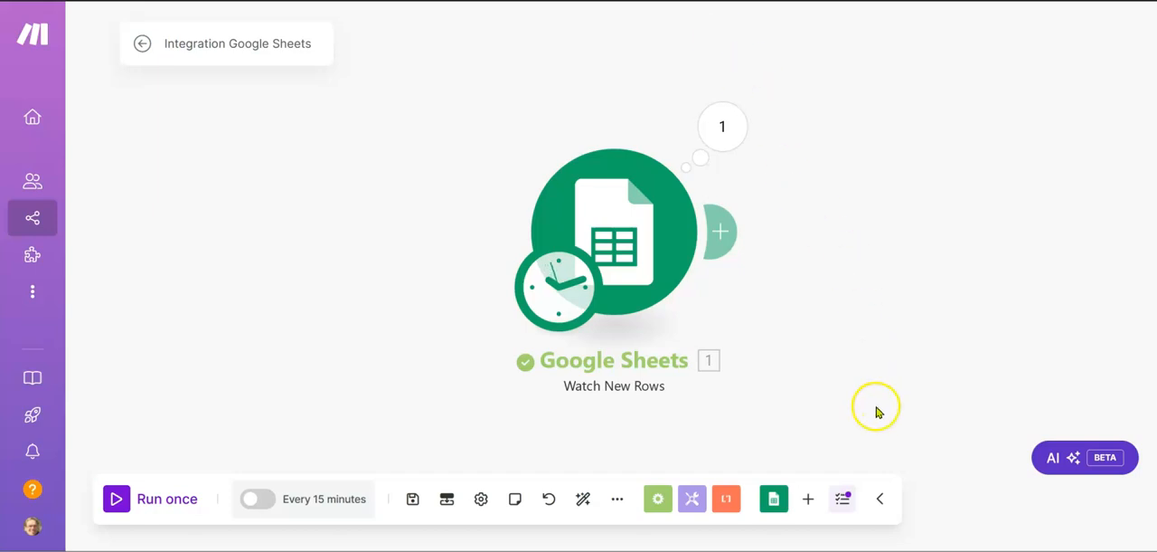
left_click(843, 500)
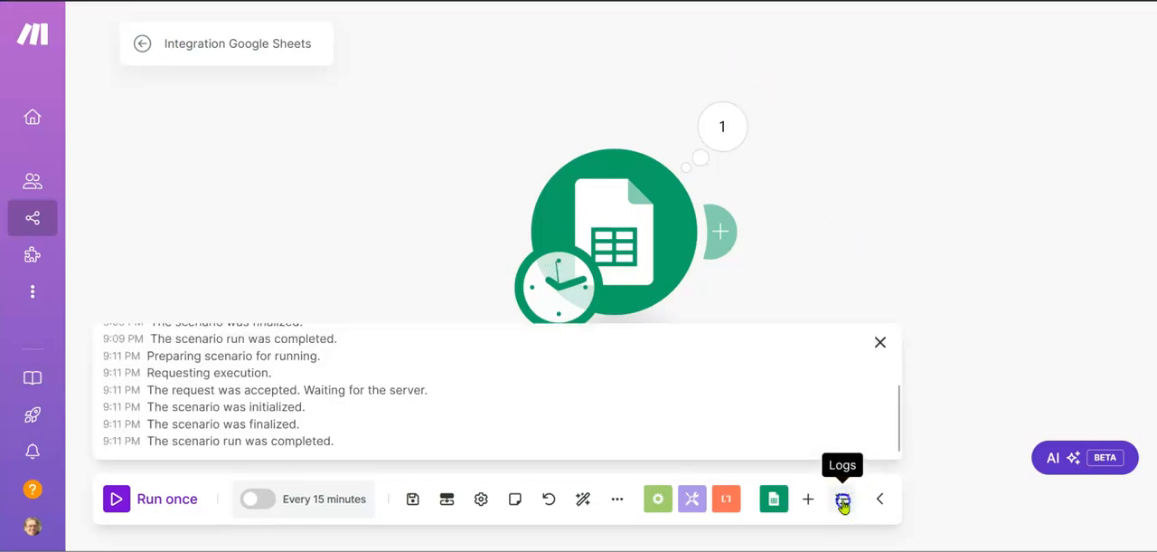
left_click(843, 500)
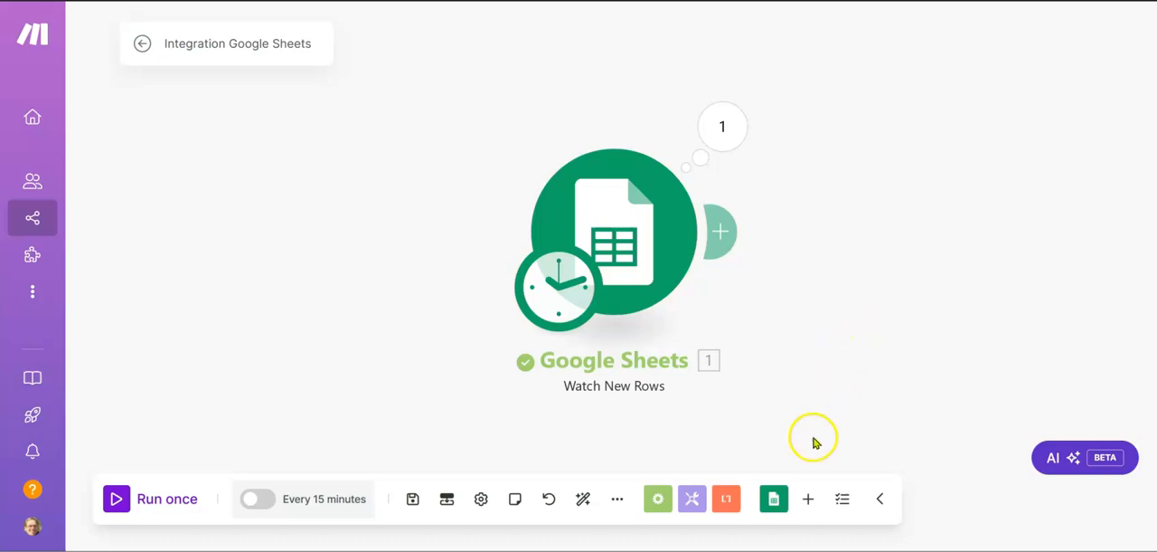
Step: Add a Gmail Send an Email module after the Google Sheets Watch New Rows module
left_click(727, 237)
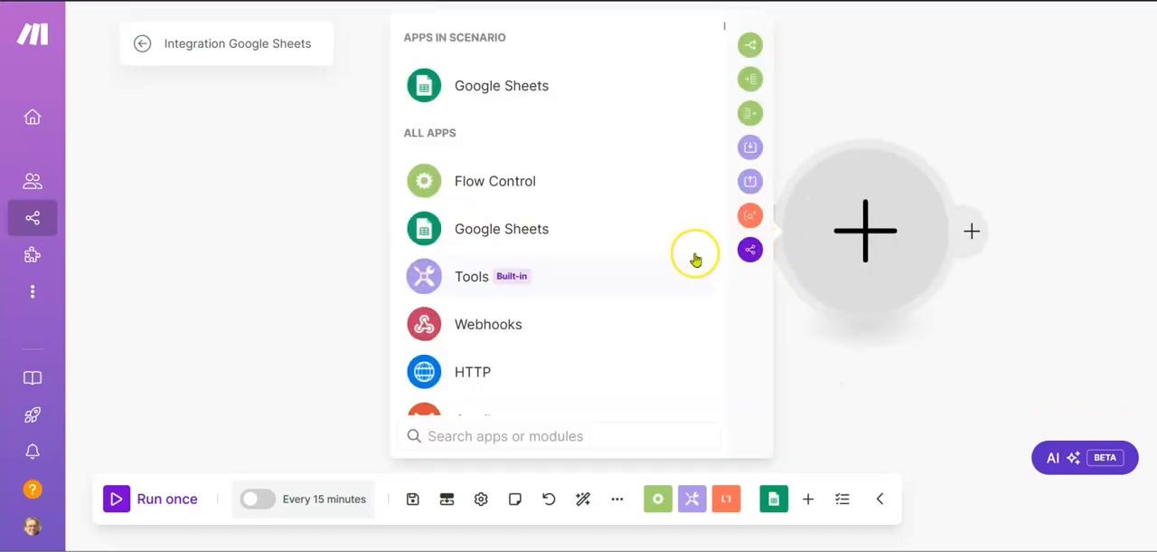
type("goo")
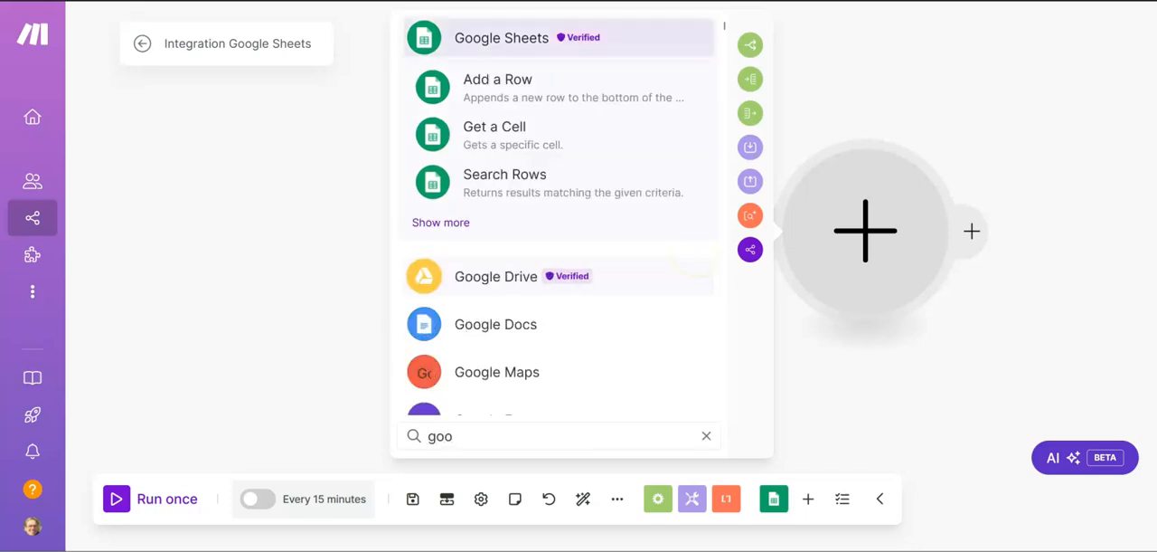
key("BackSpace")
type("ma")
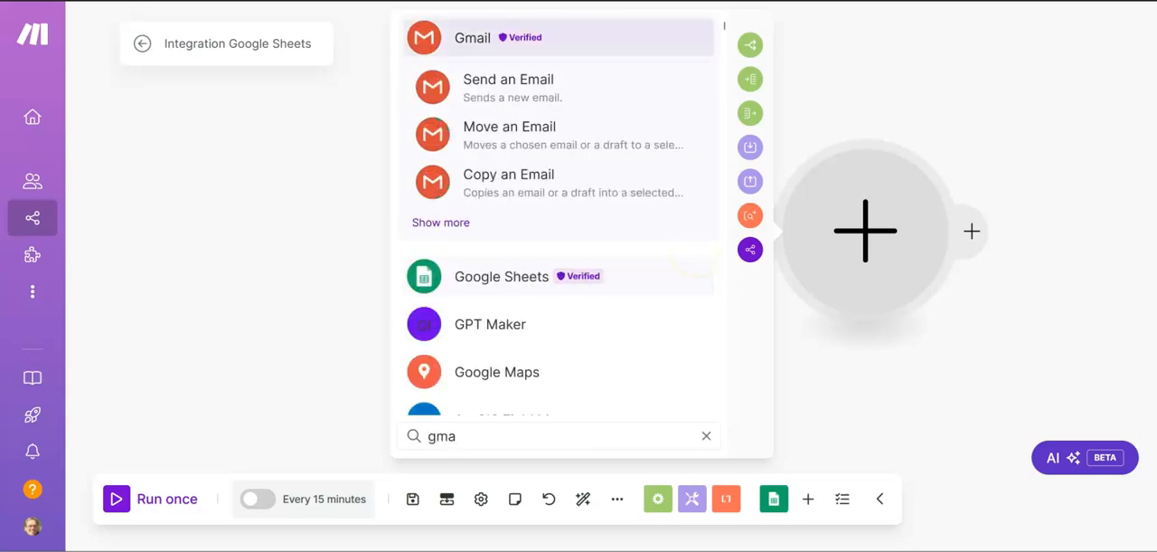
left_click(511, 84)
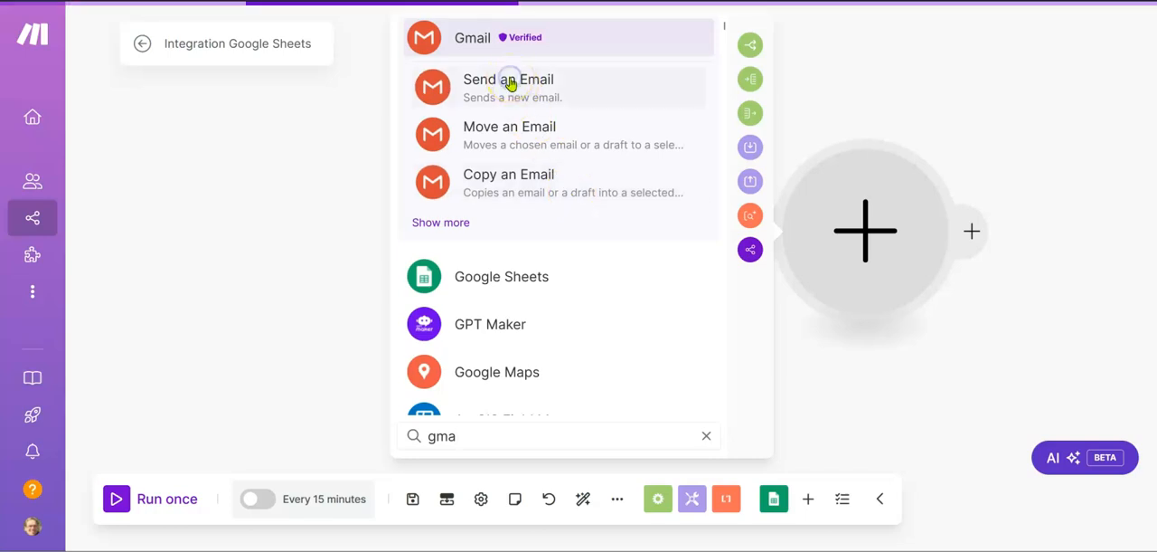
left_click(811, 83)
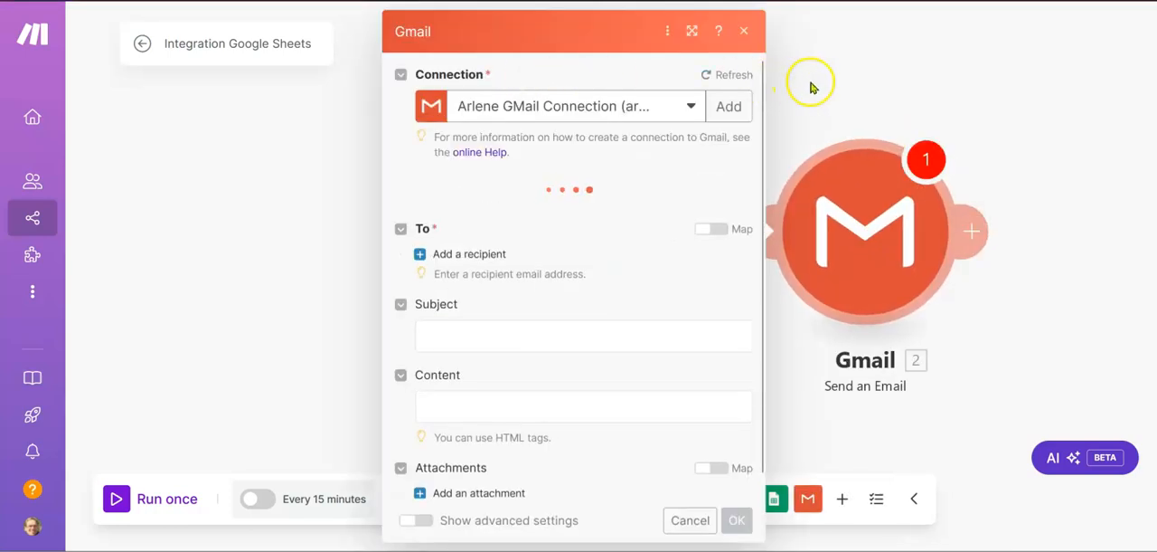
Step: In the Gmail module, keep the existing connection, add a recipient mapped to Email (C), and set the subject to "Checking In"
left_click(873, 223)
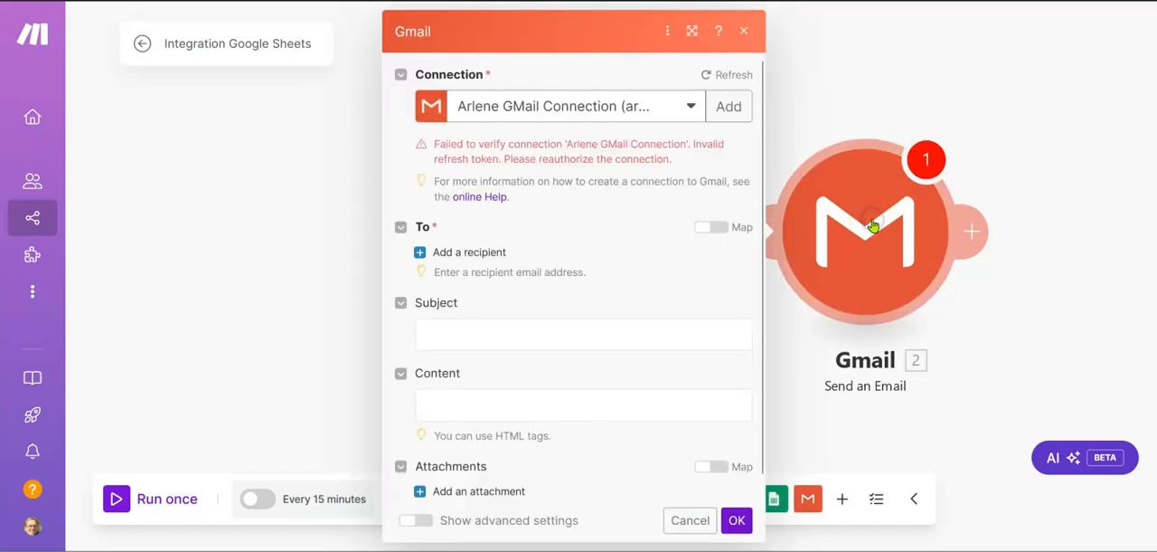
left_click(692, 108)
left_click(692, 108)
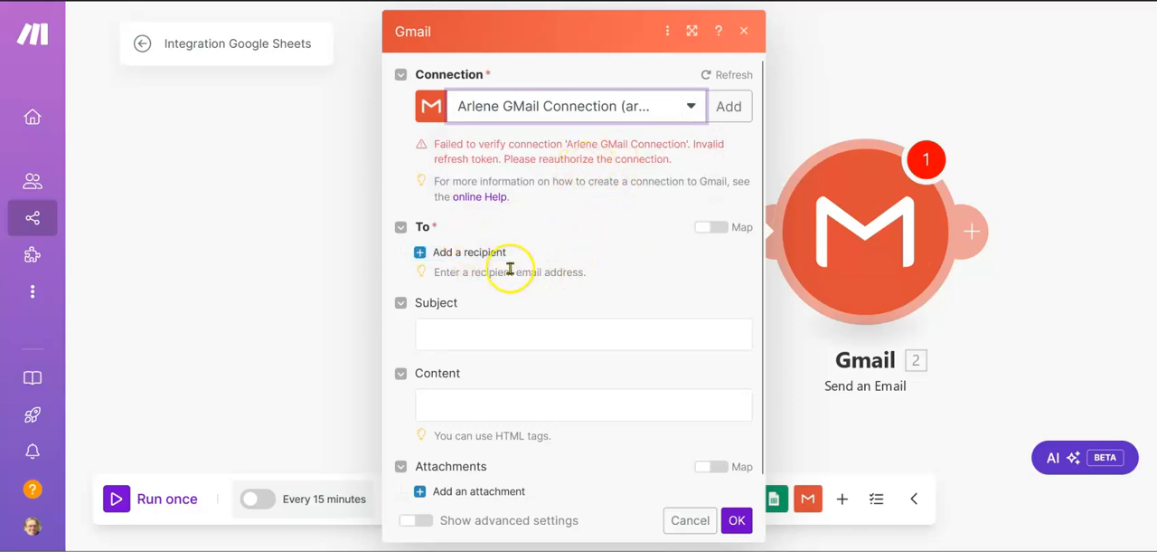
left_click(460, 253)
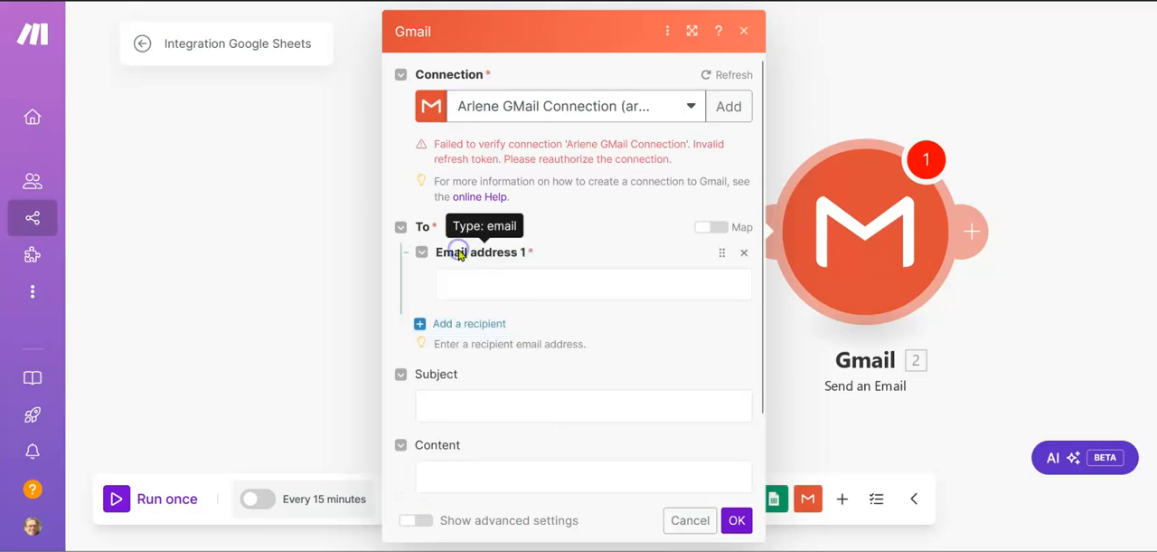
left_click(499, 296)
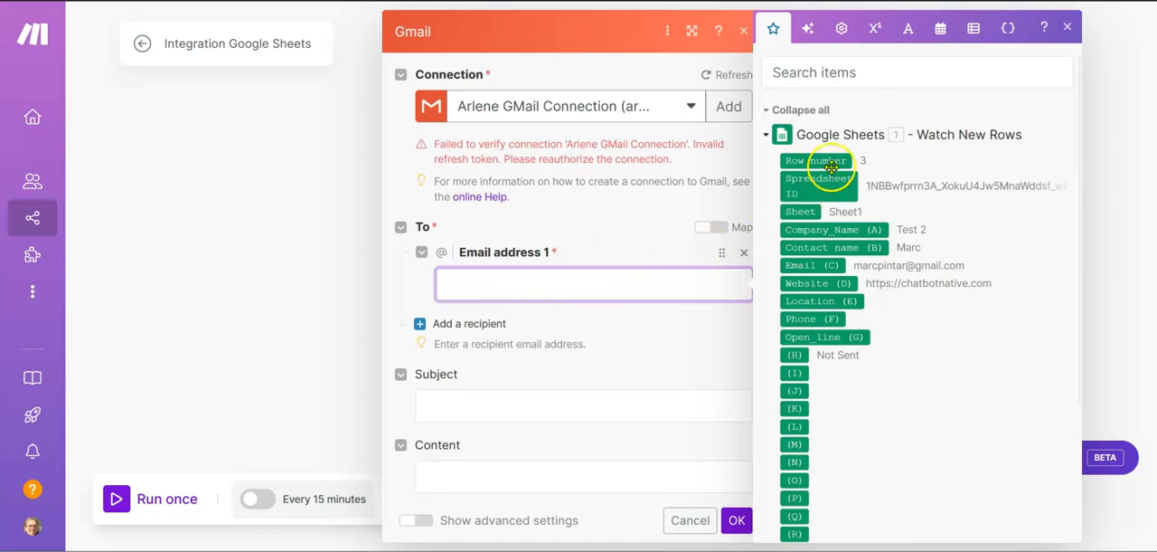
left_click(815, 266)
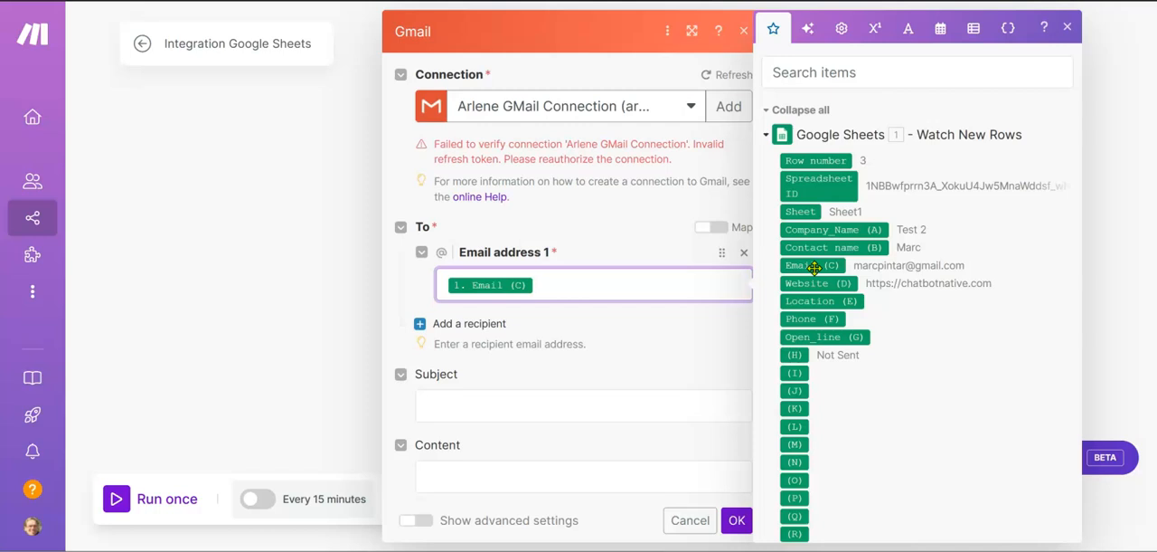
left_click(622, 414)
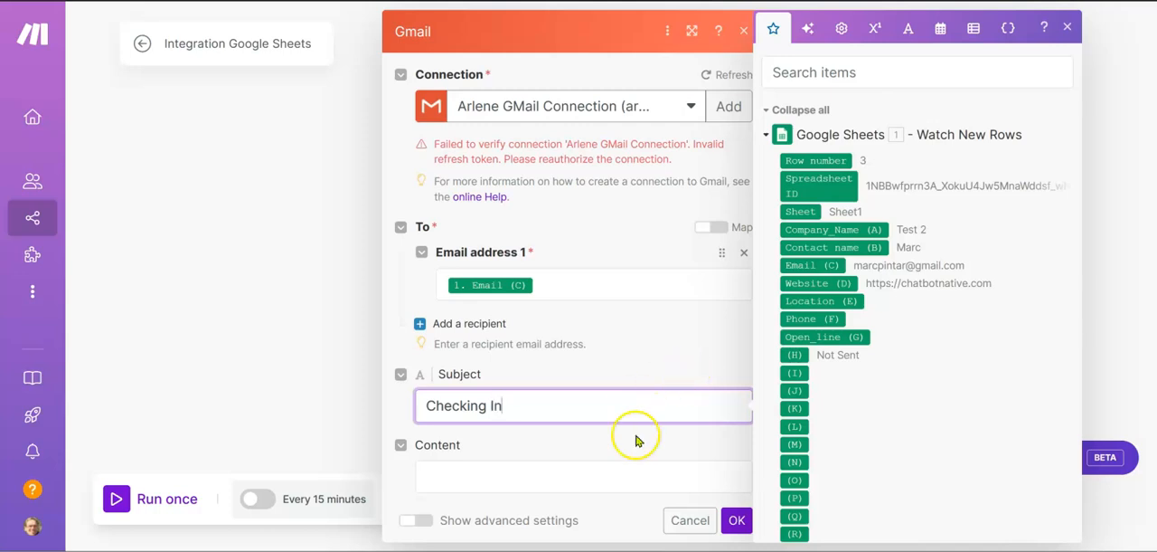
scroll(589, 460, "down", 2)
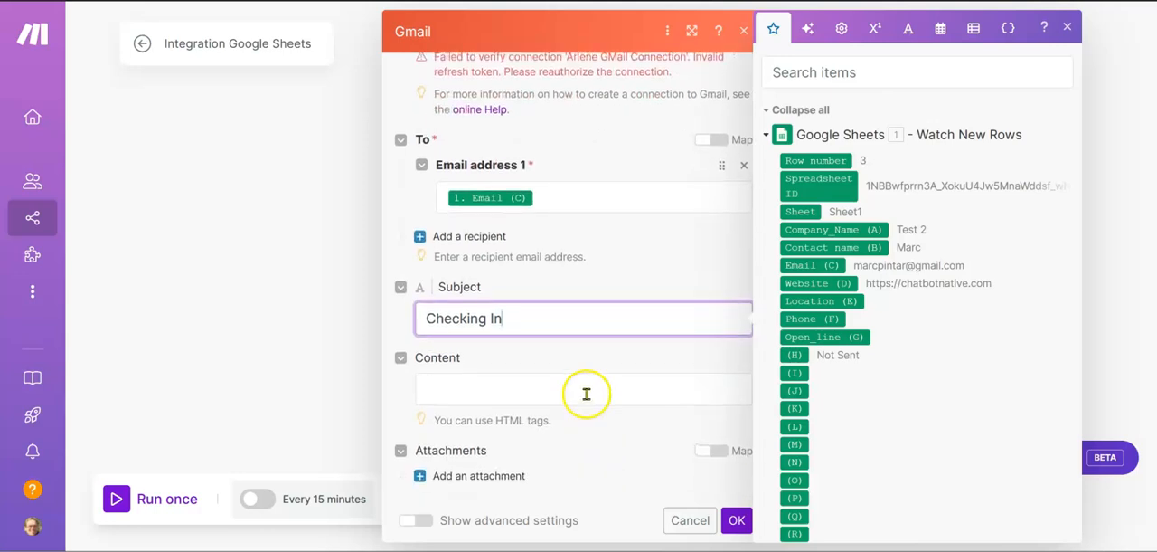
Step: Copy the whole HTML email template from the Word document and paste it into the Gmail module's Content
left_click(586, 393)
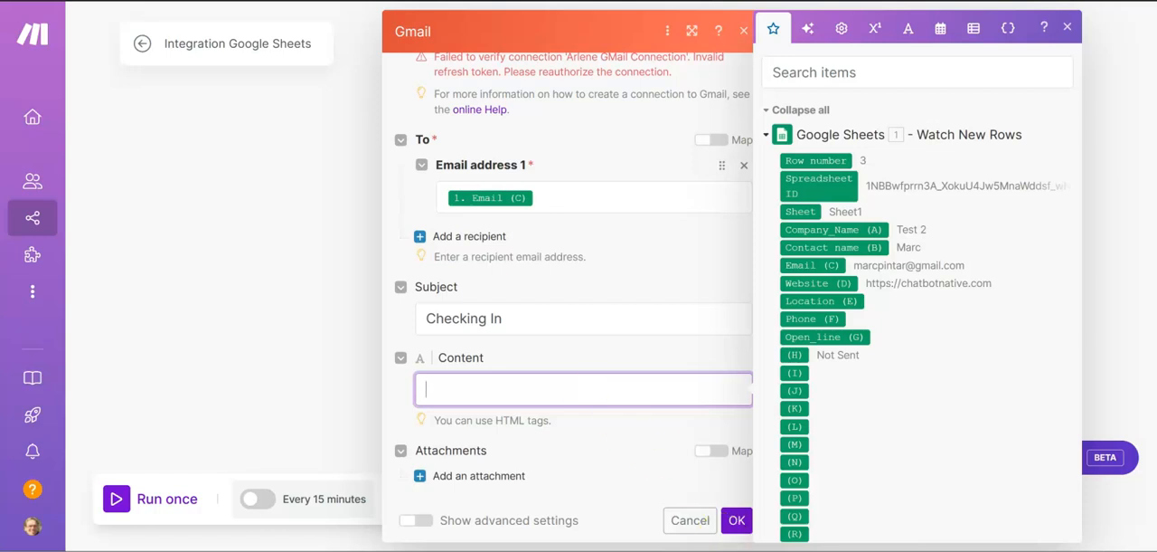
mouse_move(807, 549)
left_click(808, 497)
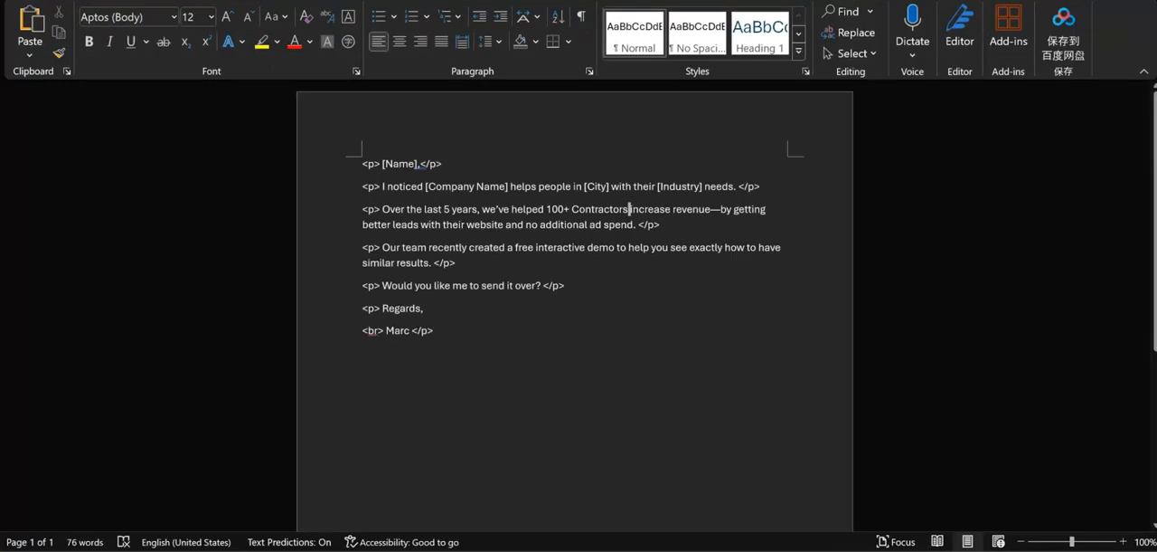
left_click_drag(461, 405, 351, 169)
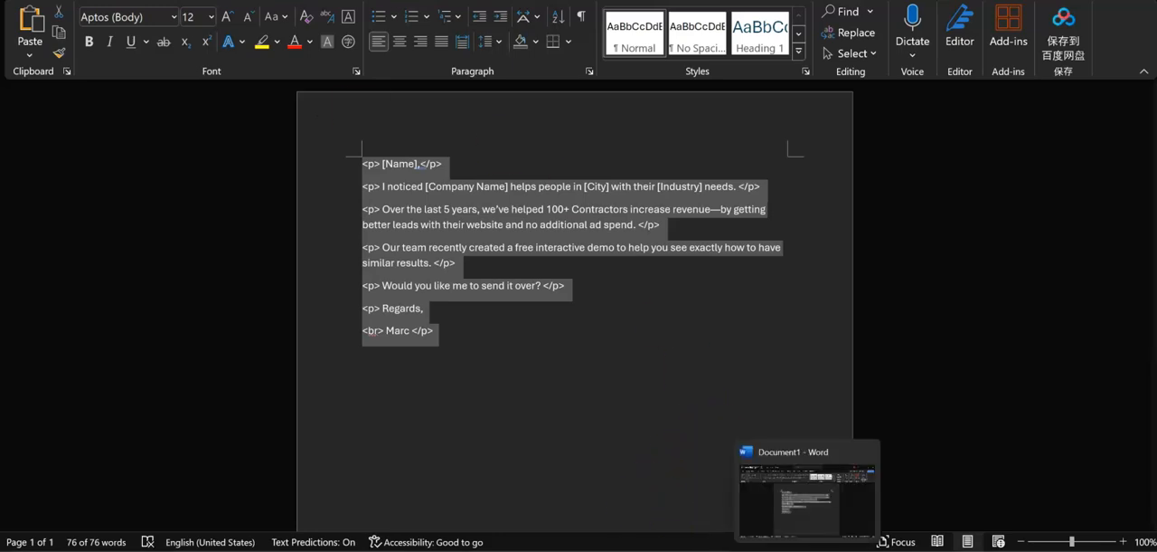
left_click(809, 549)
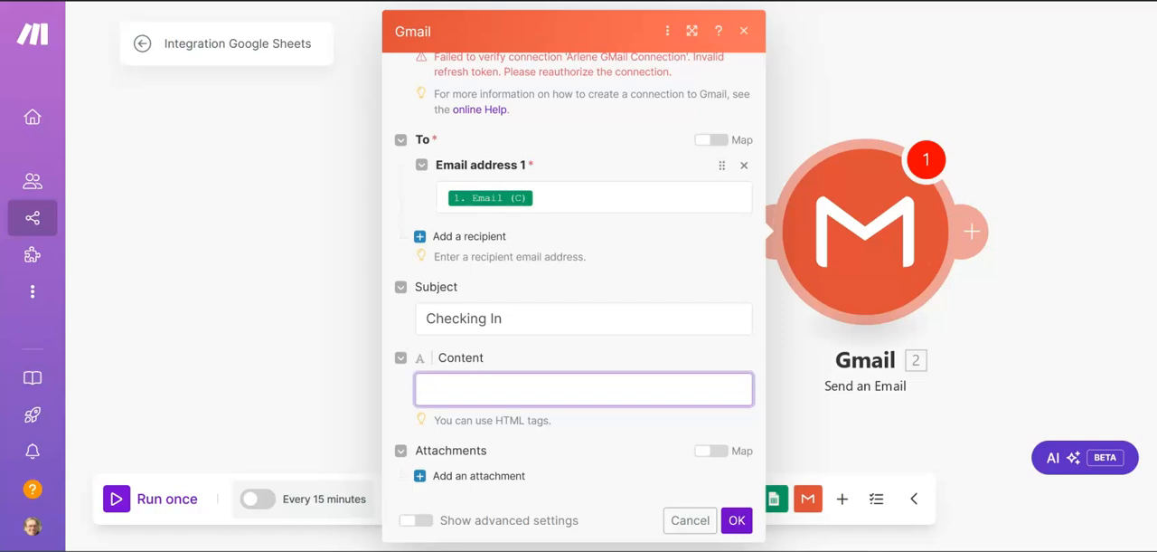
left_click(559, 388)
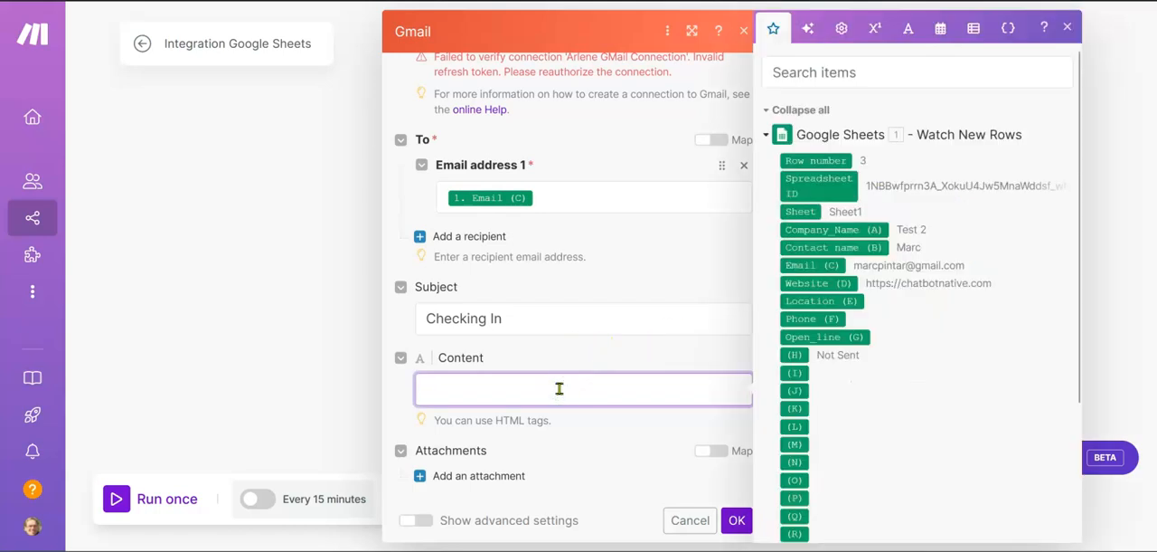
type("<p> Our team recently created a free interactive demo to help you see exactly how to have similar results. </p>   <p> Would you like me to send it over? </p>   <p> Regards,   <br> Marc </p>")
left_click(440, 392)
key("BackSpace")
key("BackSpace")
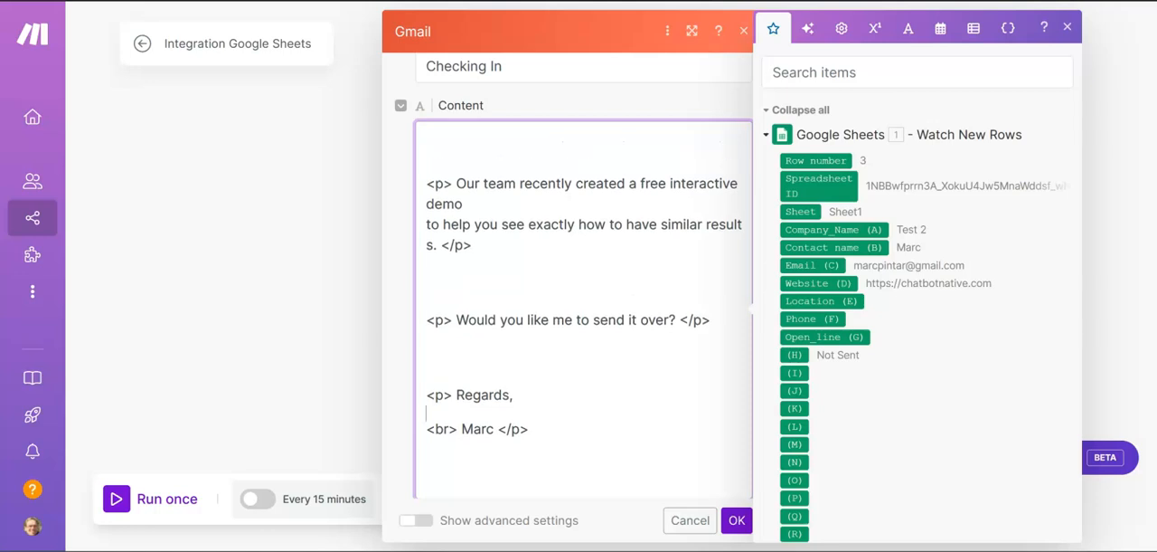
key("BackSpace")
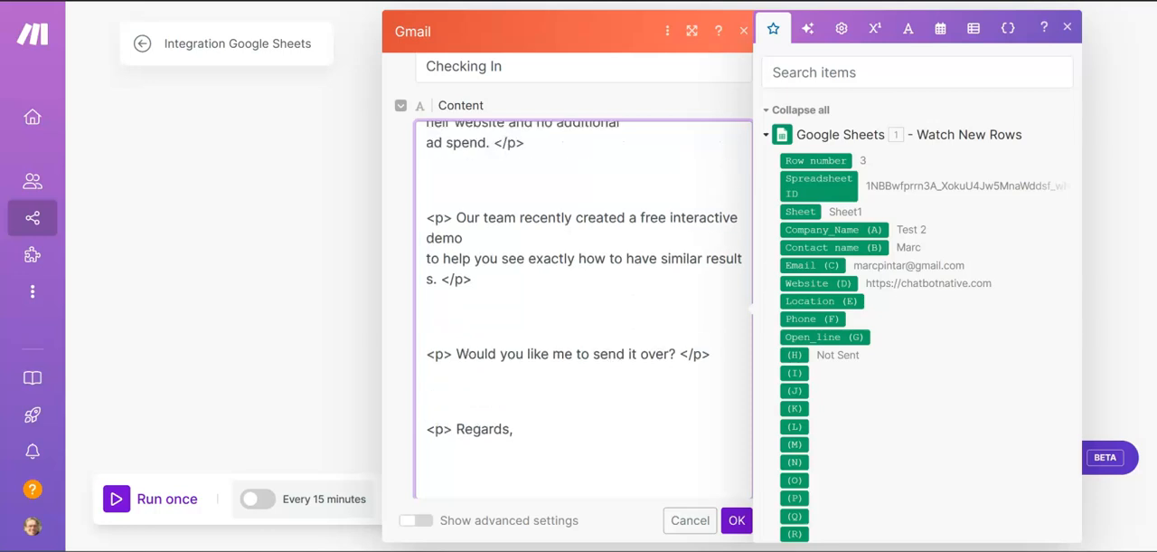
key("BackSpace")
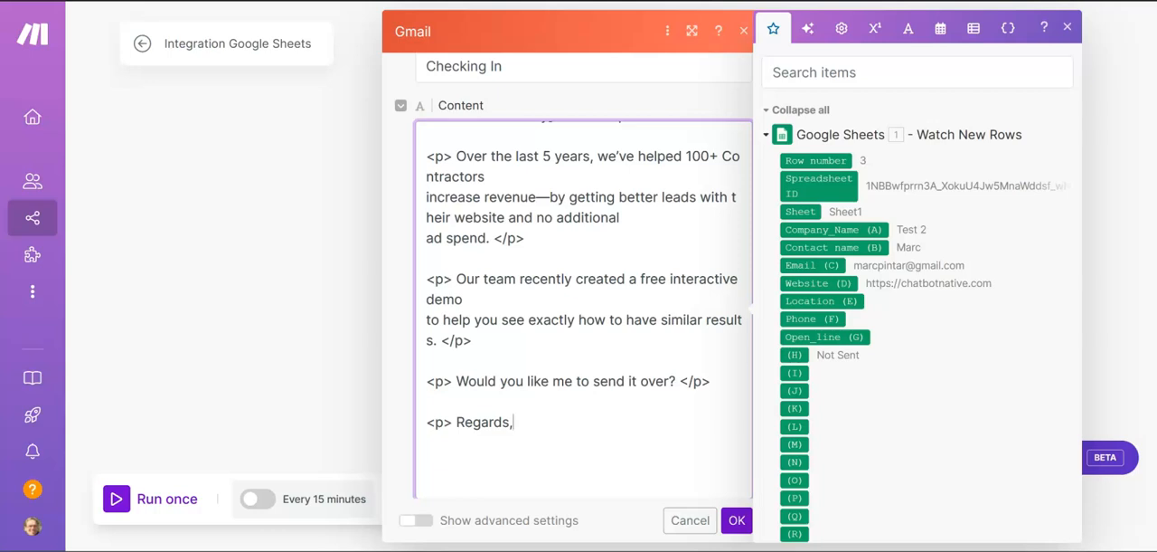
scroll(495, 453, "down", 2)
scroll(548, 444, "up", 1)
left_click_drag(548, 445, 430, 92)
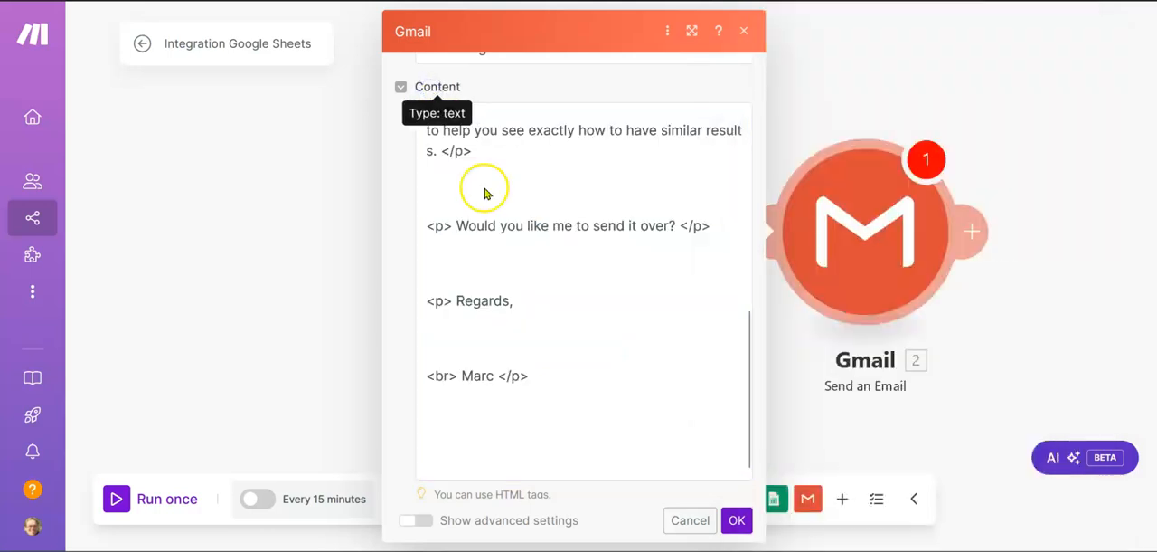
Step: Delete the extra blank lines around the "Would you like me to send it over?" paragraph and the closing signature
left_click(459, 335)
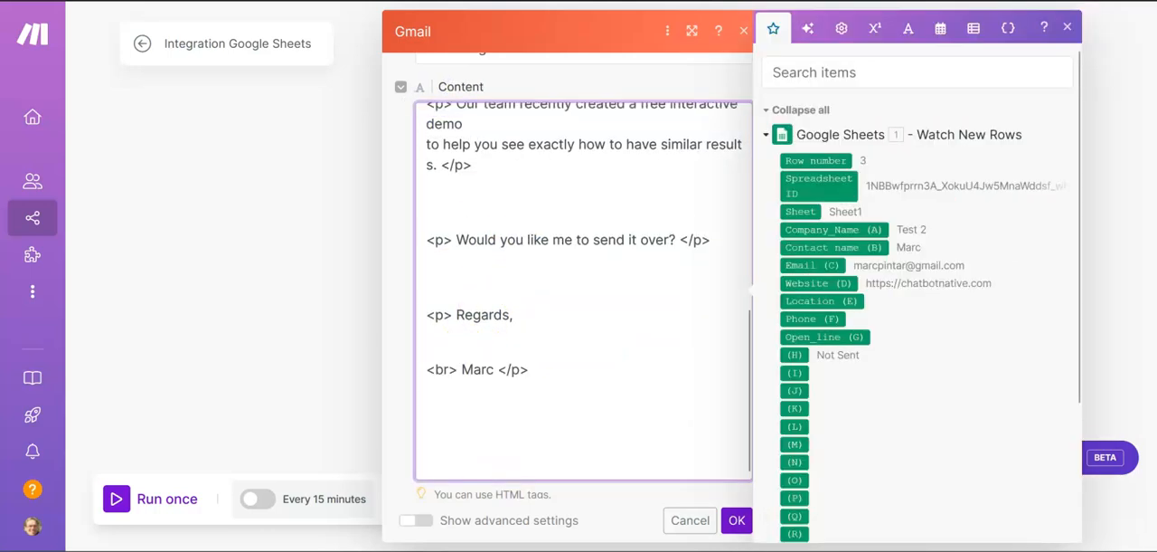
left_click(440, 278)
scroll(439, 276, "up", 1)
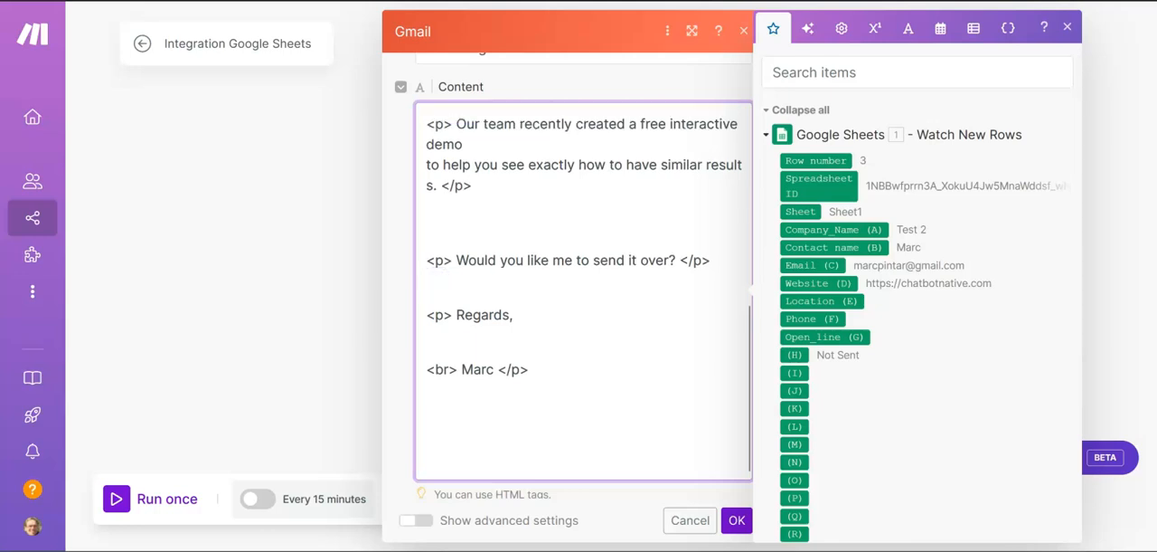
left_click(442, 235)
key("BackSpace")
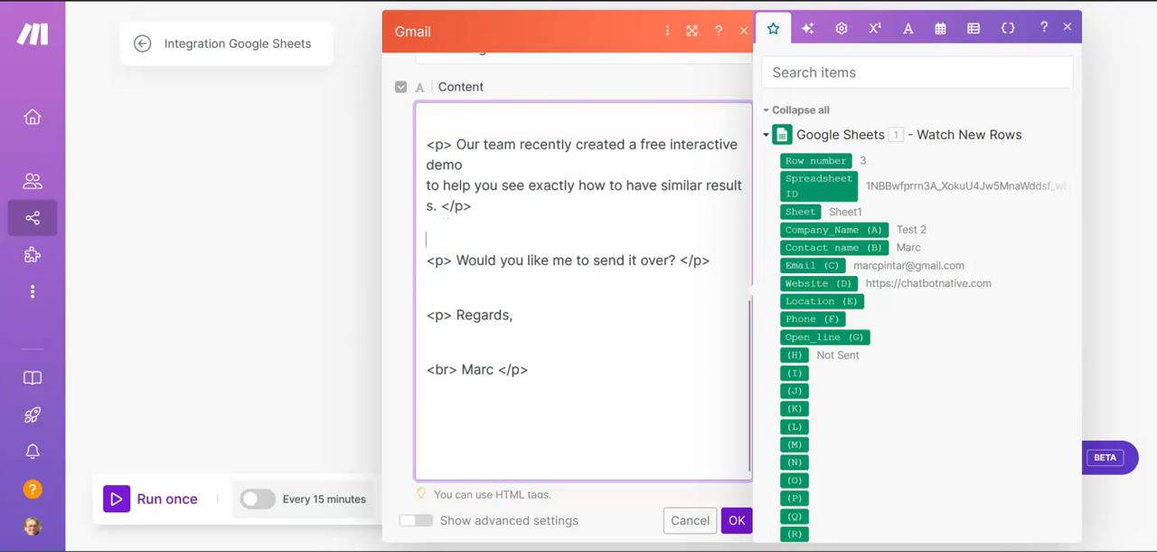
Step: Remove the blank lines above and below the [Name] greeting and the line break after [City] in the email content
scroll(434, 190, "up", 5)
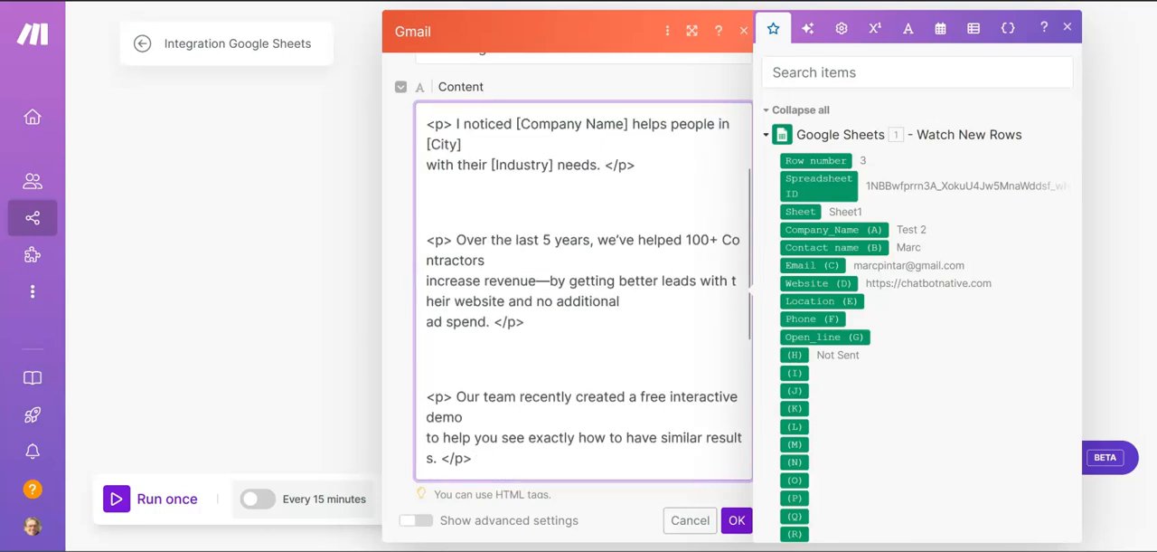
left_click(437, 193)
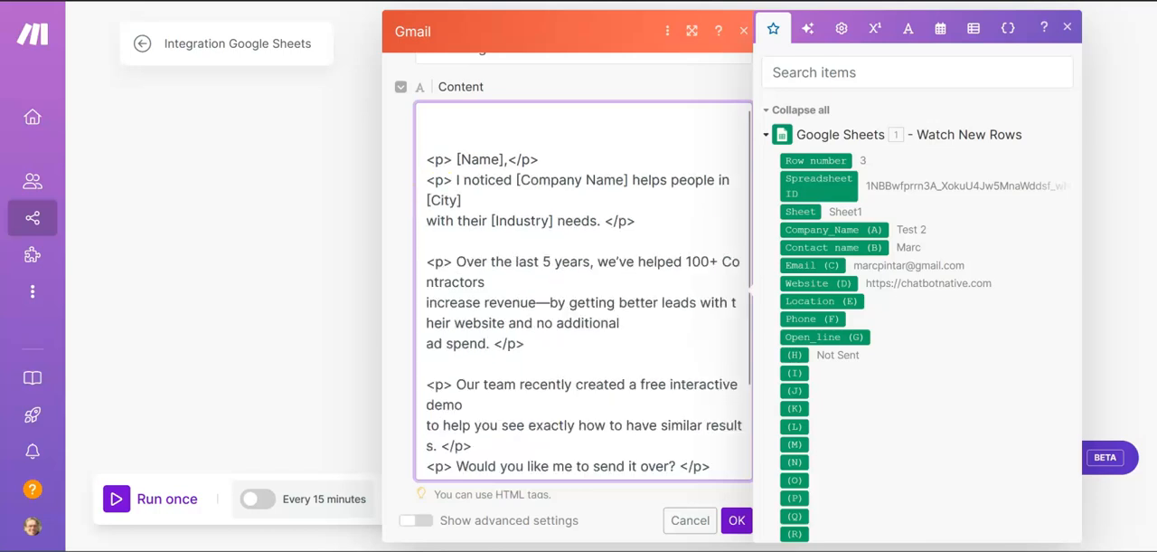
left_click(429, 127)
key("BackSpace")
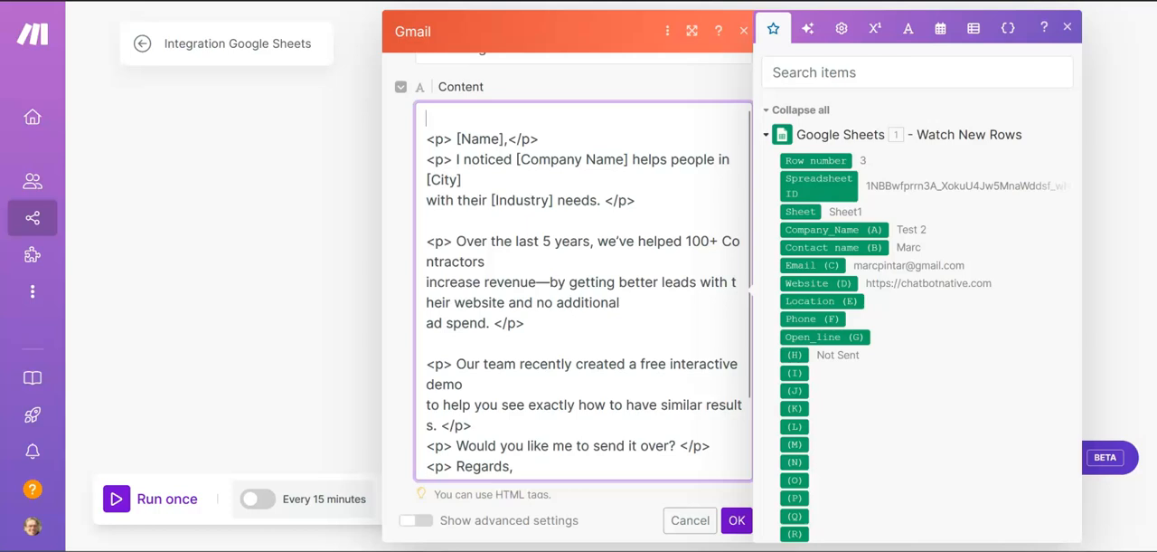
key("Delete")
left_click(482, 160)
key("Delete")
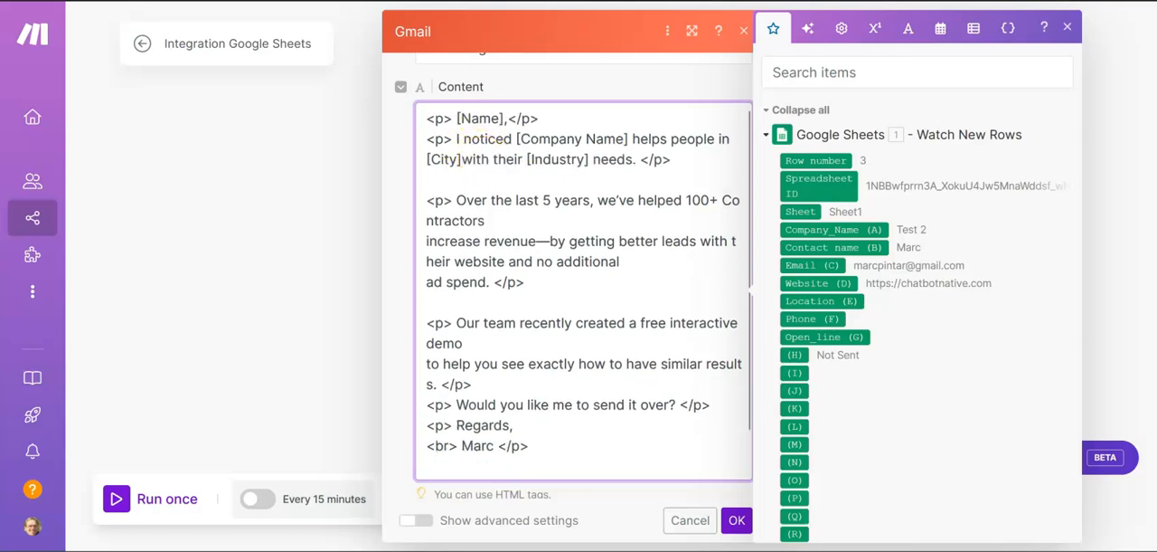
Step: Insert a blank line between the [Name] greeting and the "I noticed" paragraph in the email content
left_click(504, 183)
left_click(544, 122)
key("Return")
Step: Remove the line breaks after "Contractors", "additional" and "demo" in the email content
left_click(509, 244)
key("Delete")
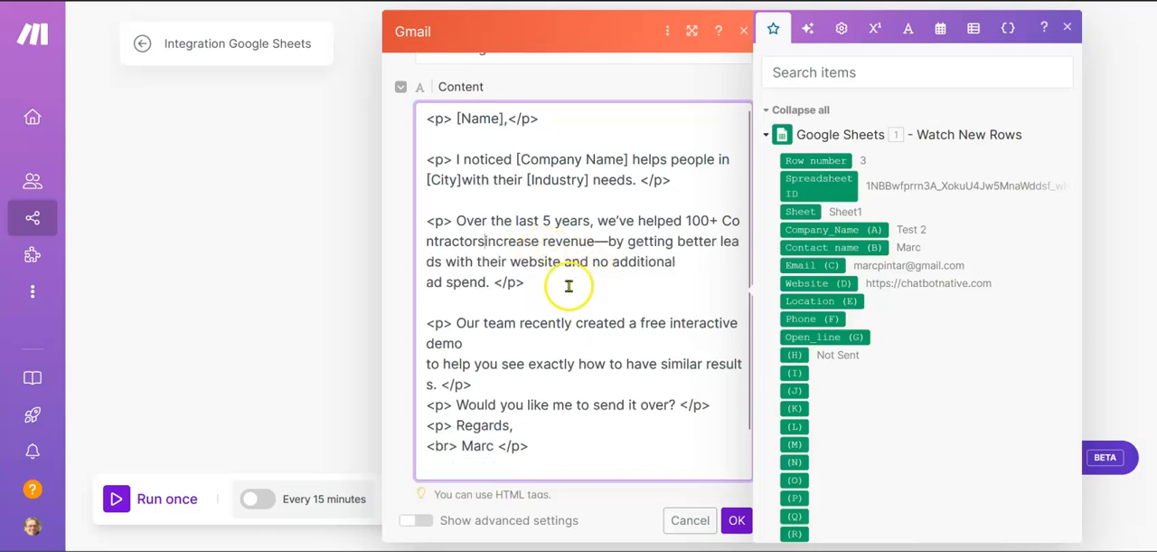
left_click(690, 262)
key("Delete")
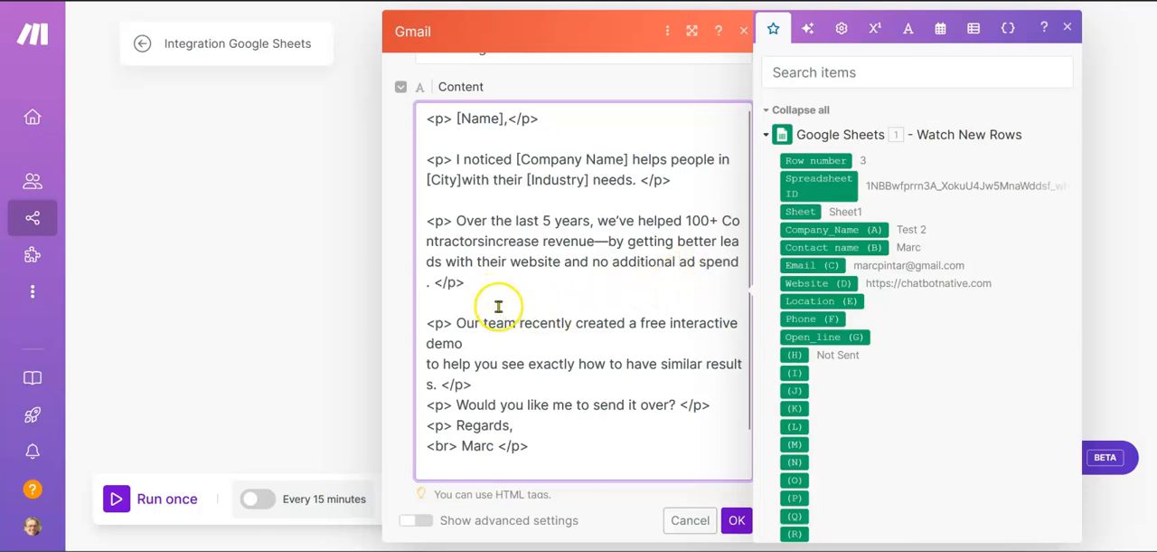
left_click(741, 263)
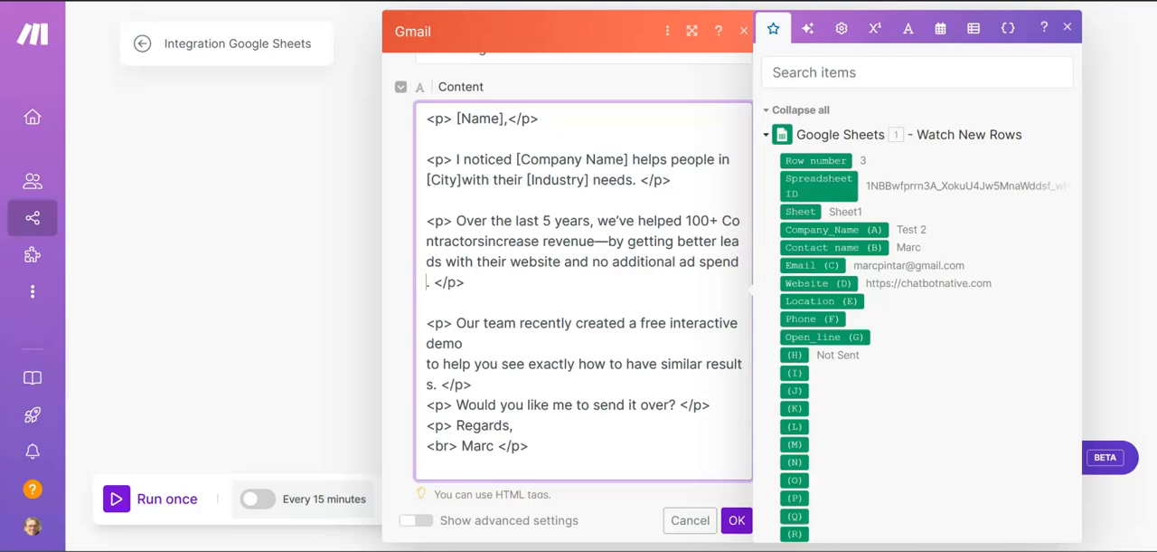
left_click(530, 337)
key("Delete")
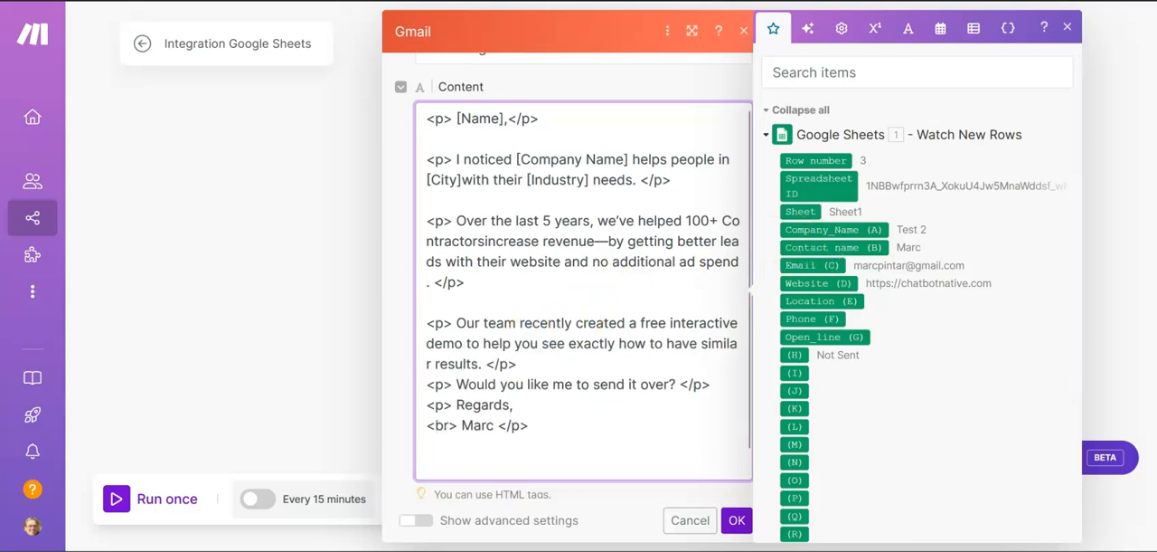
Step: Replace the [Name] placeholder and the space before it with the Contact name (B) value from the Google Sheets module
scroll(568, 384, "down", 1)
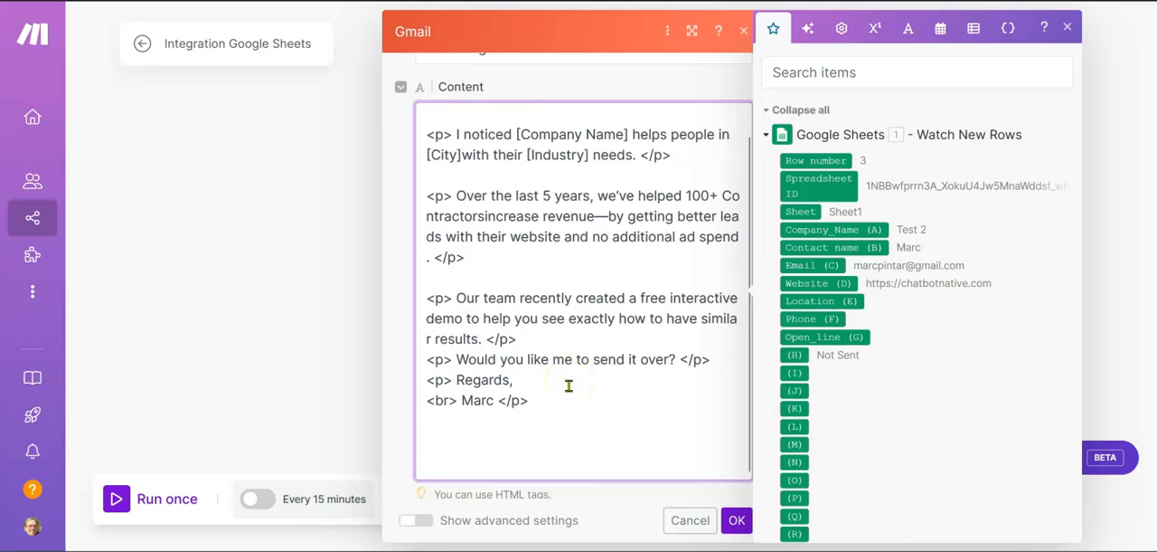
scroll(568, 386, "up", 1)
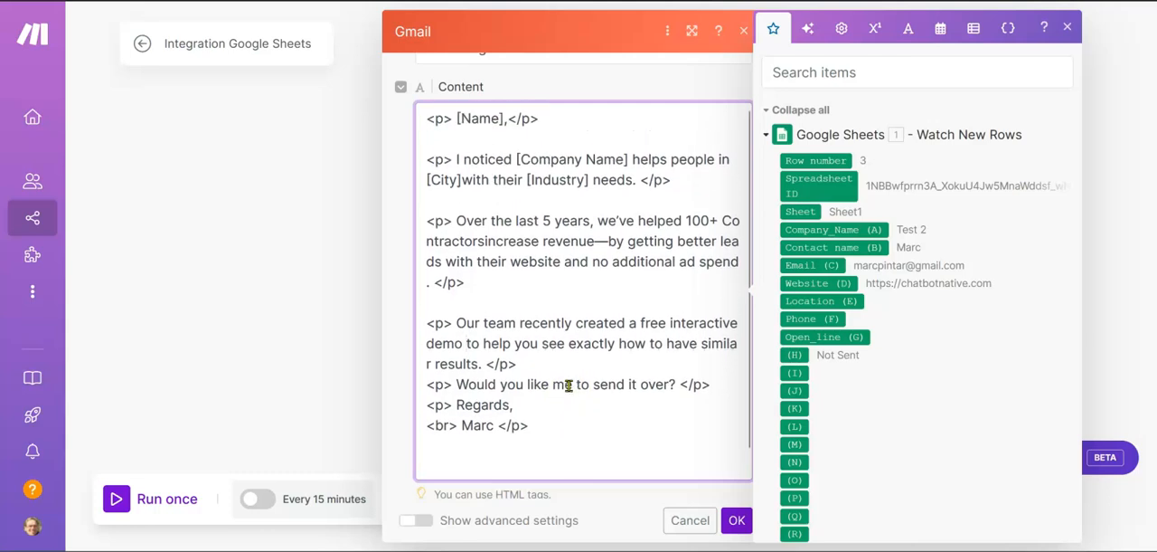
scroll(568, 314, "up", 2)
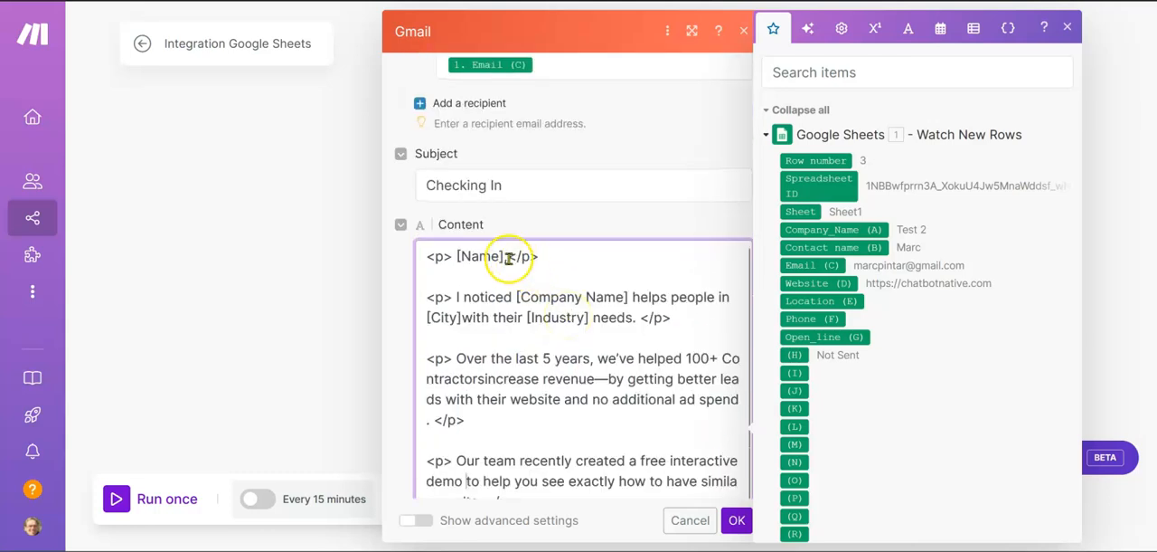
left_click_drag(504, 257, 471, 256)
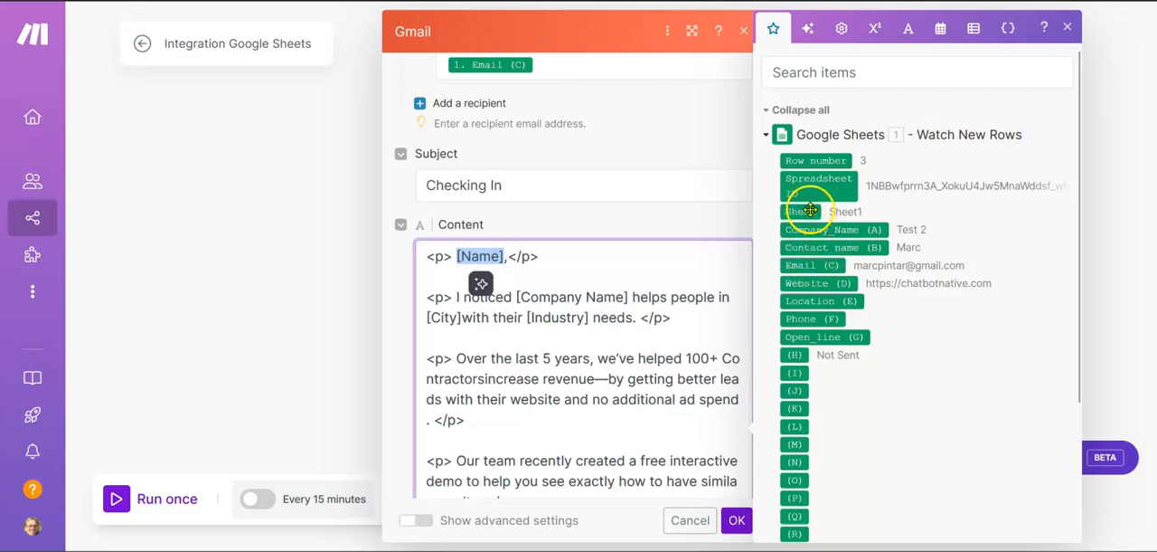
left_click(808, 249)
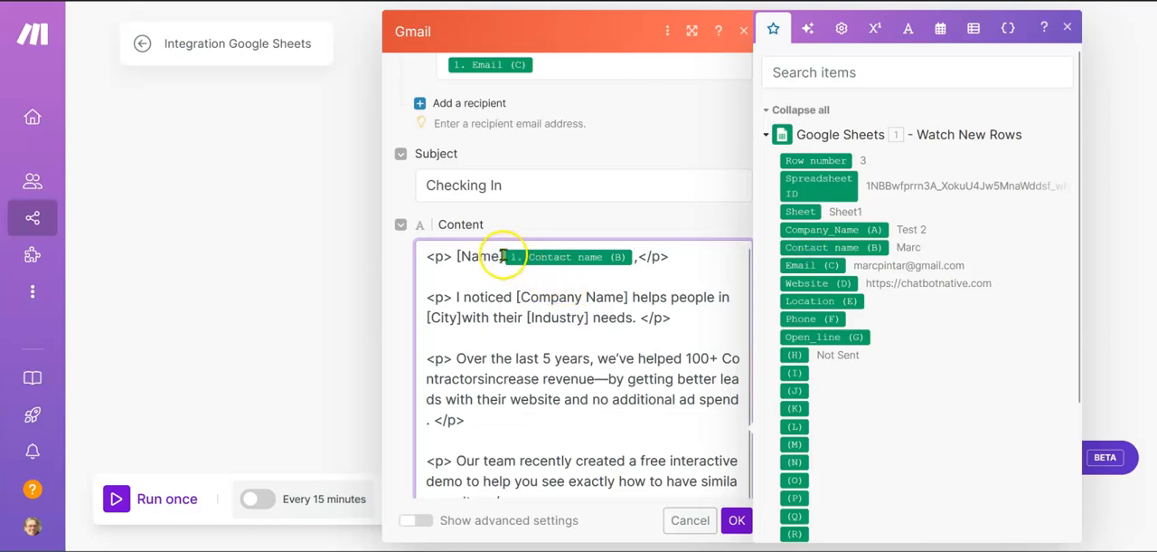
key("BackSpace")
key("BackSpace")
key("BackSpace")
key("BackSpace")
key("BackSpace")
key("BackSpace")
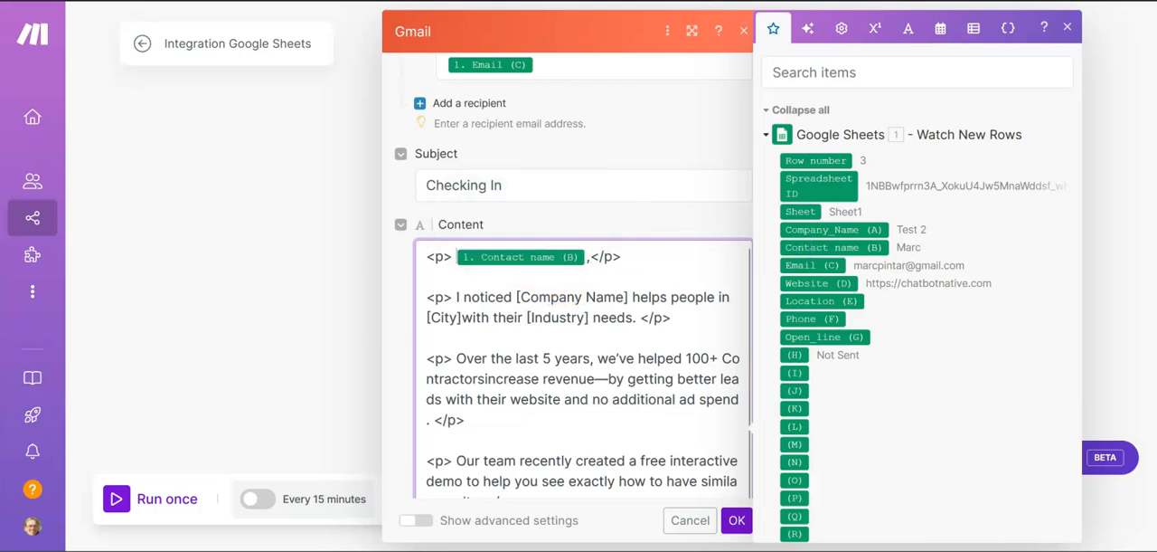
key("BackSpace")
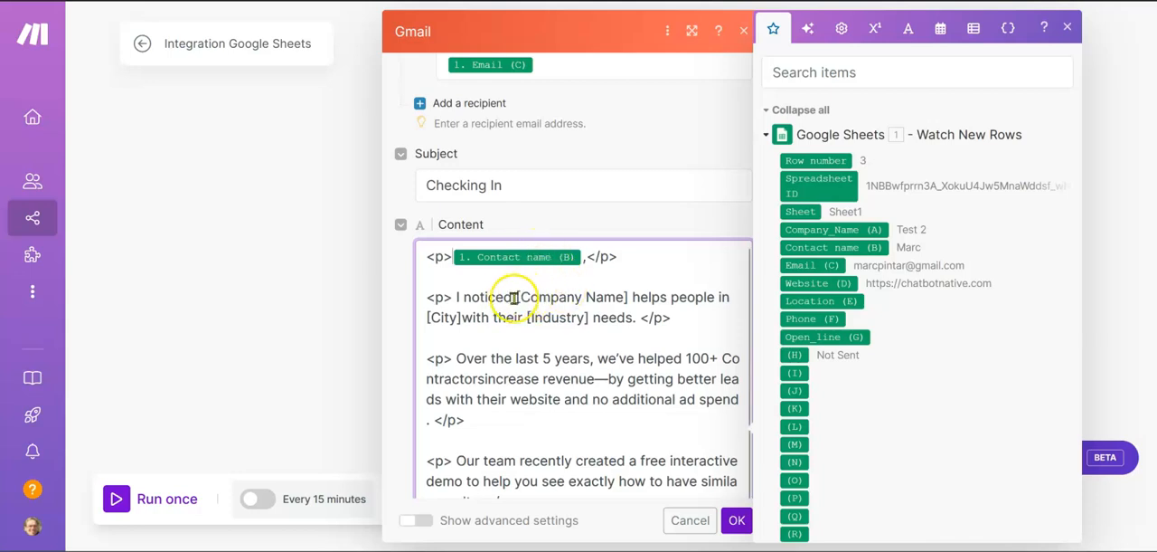
Step: Replace the whole "I noticed [Company Name] helps people in [City]" sentence with the Open_line (G) value
left_click_drag(515, 298, 620, 299)
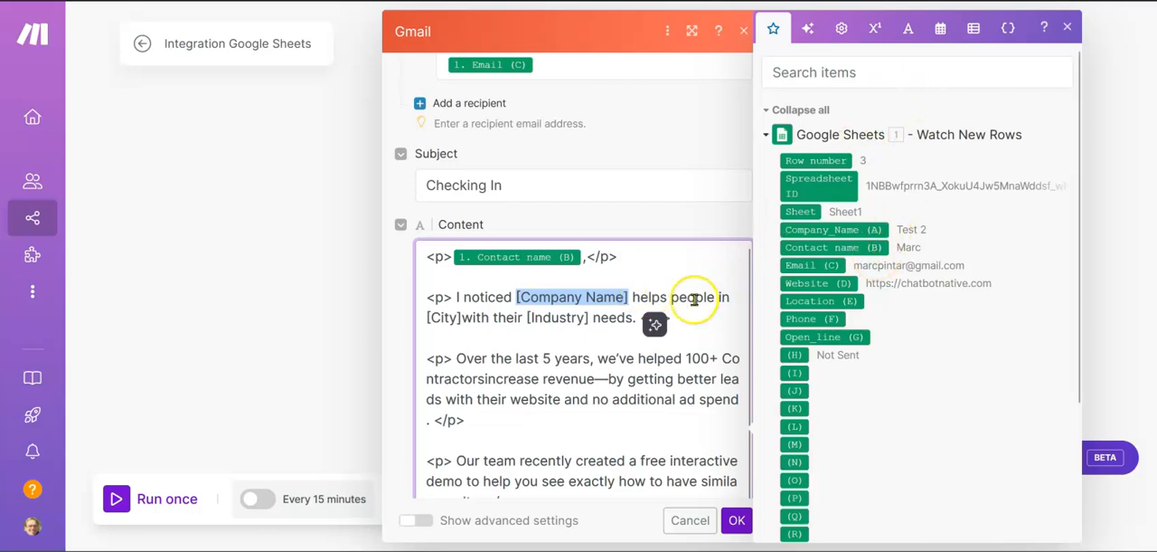
left_click_drag(456, 299, 634, 317)
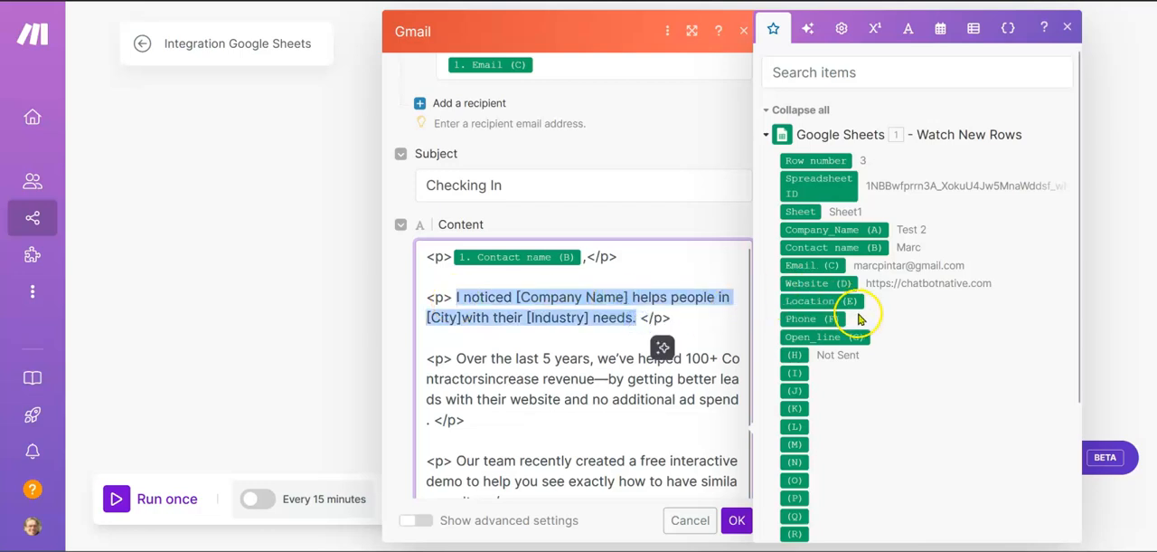
left_click(812, 336)
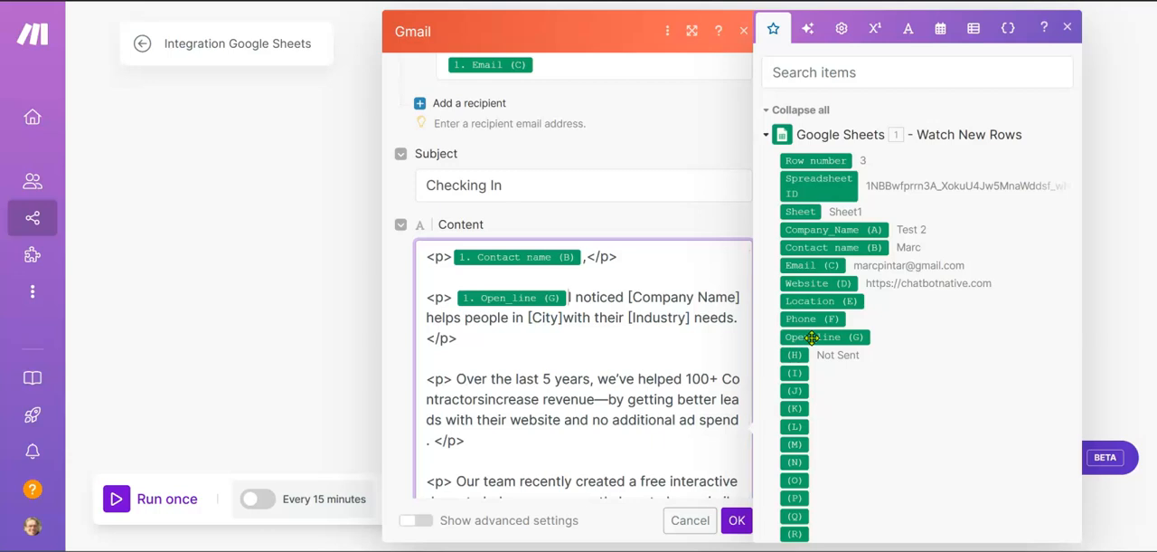
key("Delete")
key("Delete")
key("Delete")
key("Delete")
key("Delete")
key("Delete")
key("Delete")
key("Delete")
key("Delete")
key("Delete")
key("Delete")
key("Delete")
key("Delete")
key("Delete")
key("Delete")
key("Delete")
key("Delete")
key("Delete")
key("Delete")
key("Delete")
key("Delete")
key("Delete")
key("Delete")
key("Delete")
key("Delete")
key("Delete")
key("Delete")
key("Delete")
key("Delete")
key("Delete")
key("Delete")
key("Delete")
key("Delete")
key("Delete")
key("Delete")
key("Delete")
key("Delete")
key("Delete")
key("Delete")
key("Delete")
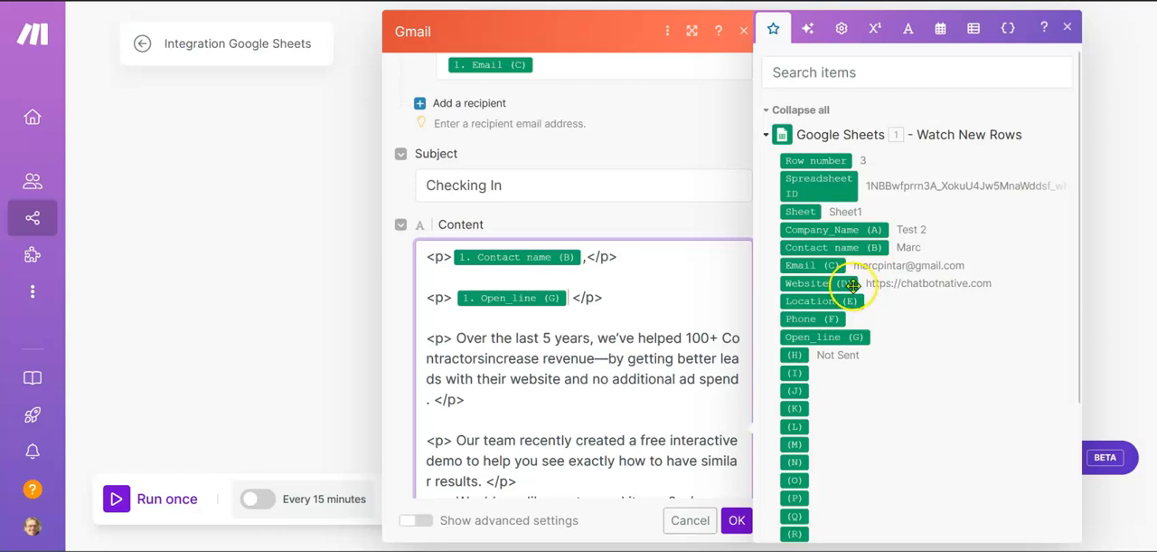
Step: Insert Company_Name (A) followed by "get" before "similar results" in the demo paragraph, and save the Gmail module's settings
scroll(581, 371, "down", 1)
scroll(581, 370, "up", 1)
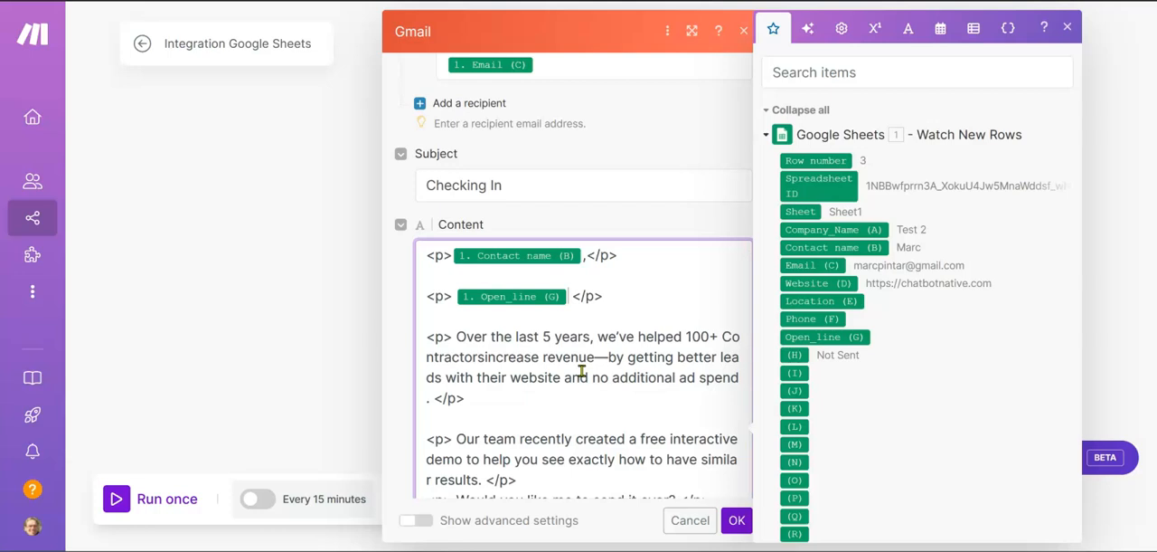
scroll(496, 396, "down", 2)
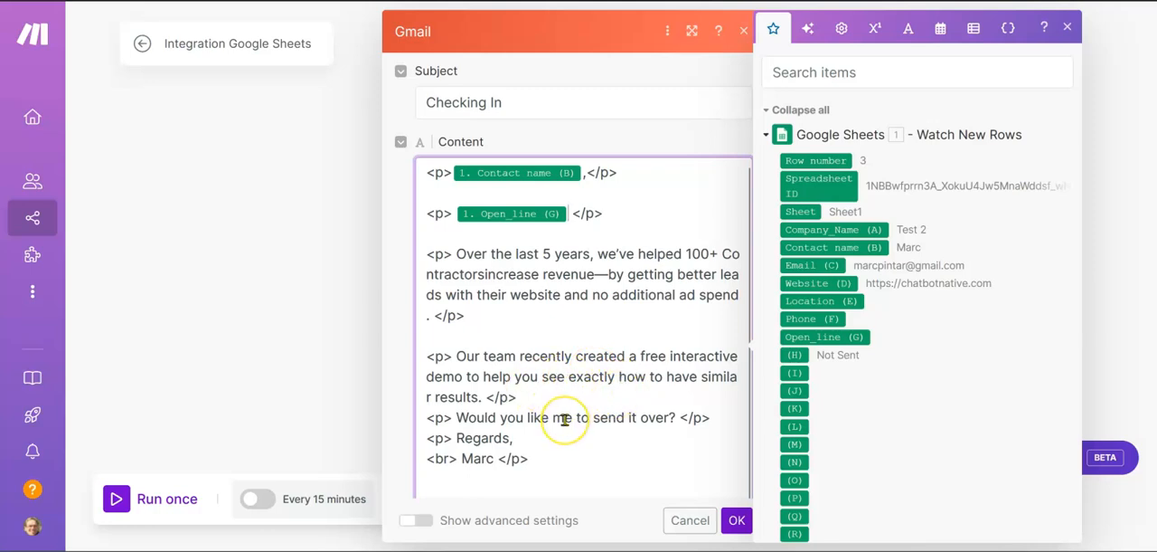
scroll(565, 420, "down", 2)
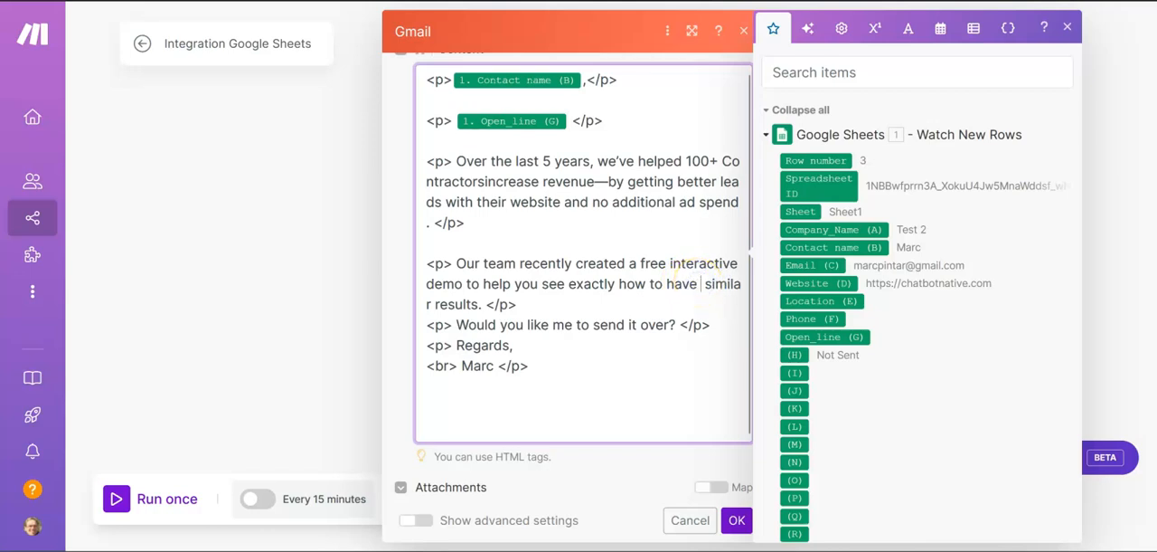
left_click(815, 229)
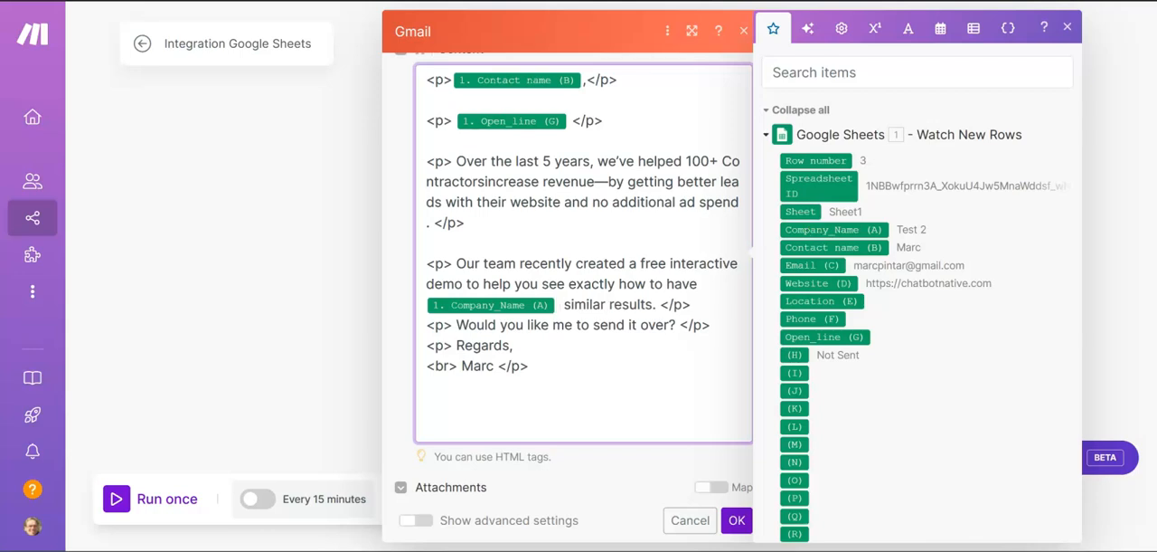
type("get")
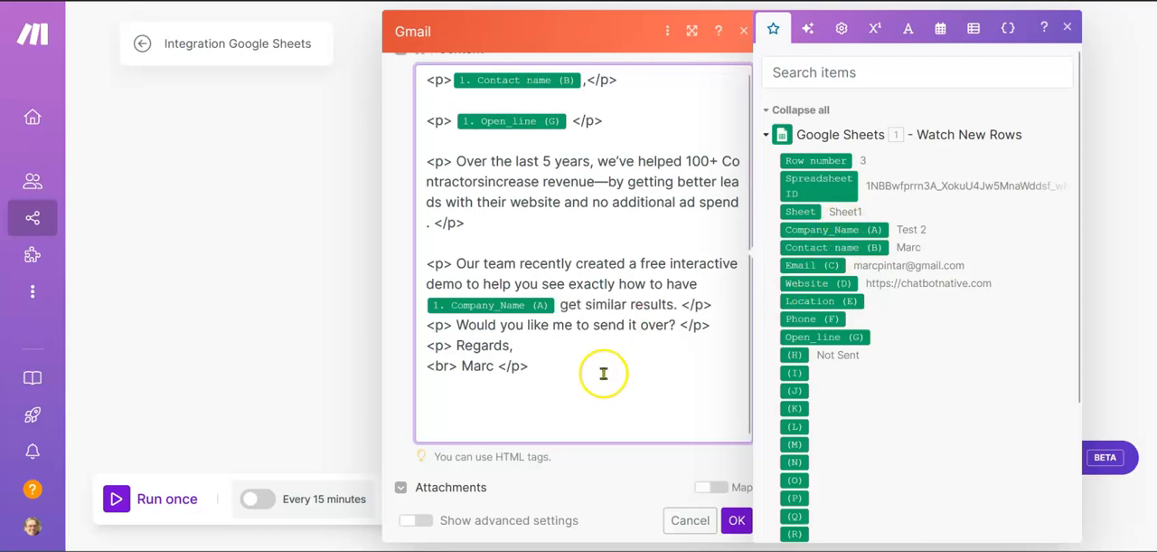
scroll(602, 378, "down", 1)
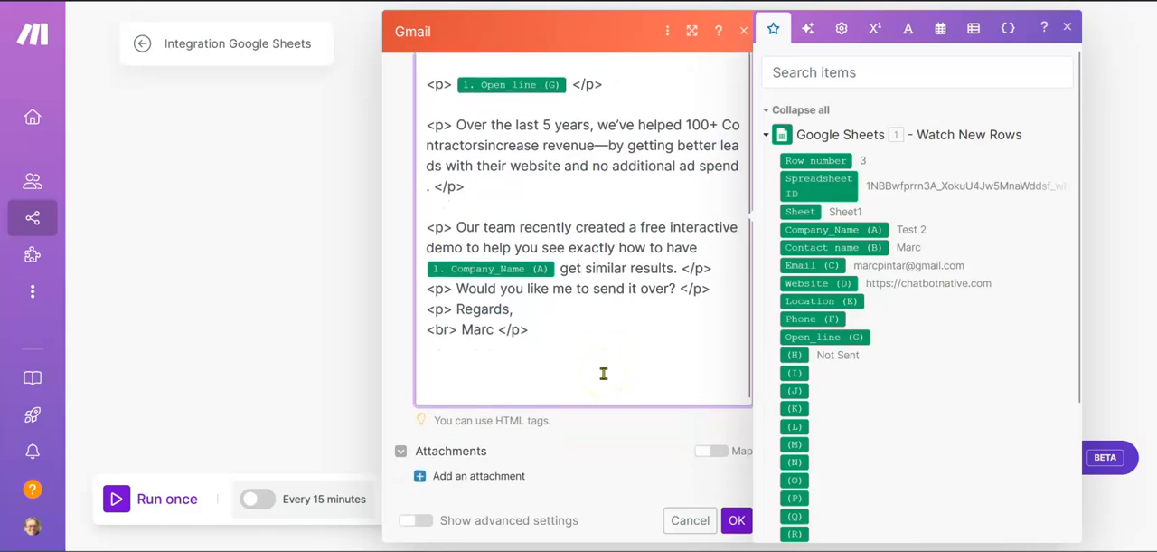
left_click(736, 519)
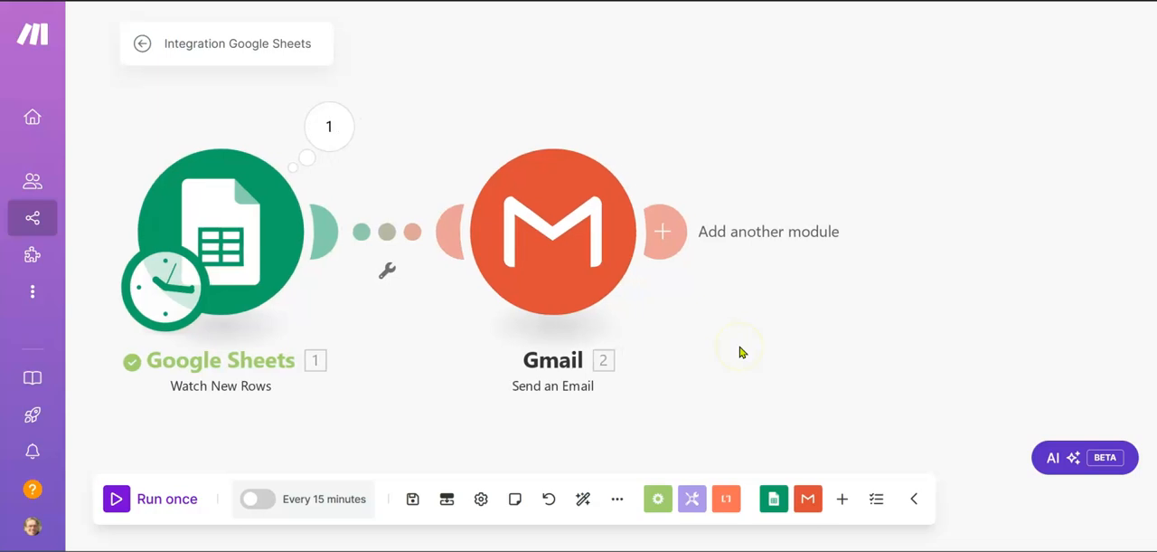
Step: Add a Google Sheets Update a Row module after the Gmail module
left_click(591, 235)
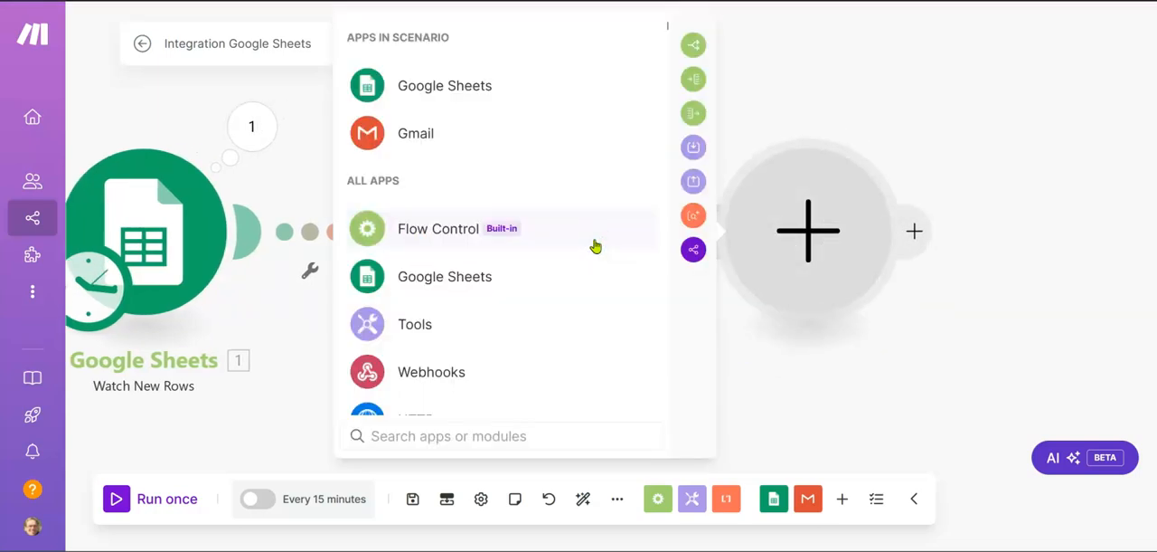
left_click(469, 89)
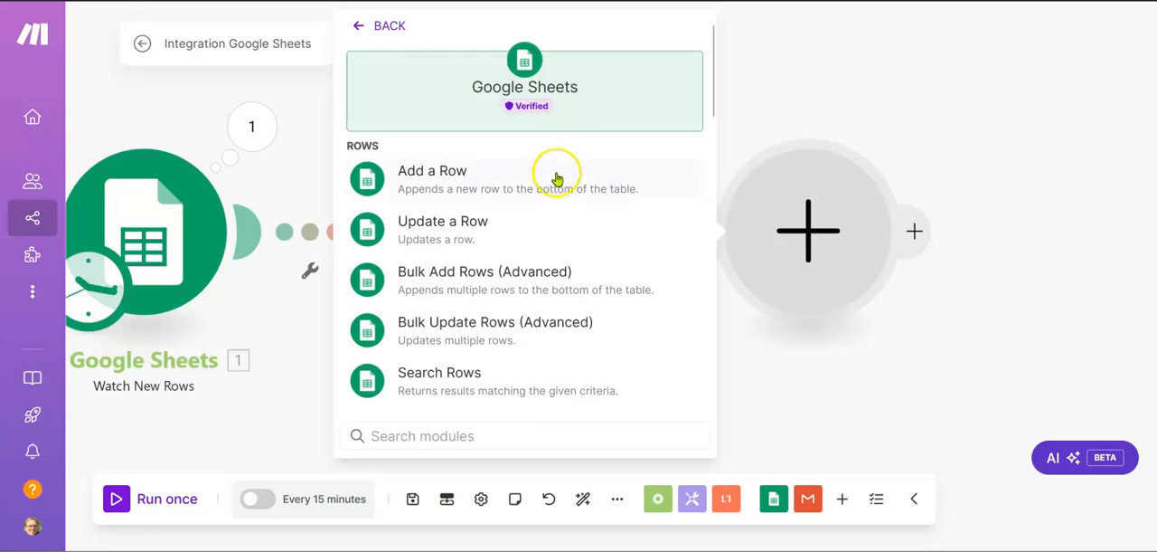
left_click(452, 225)
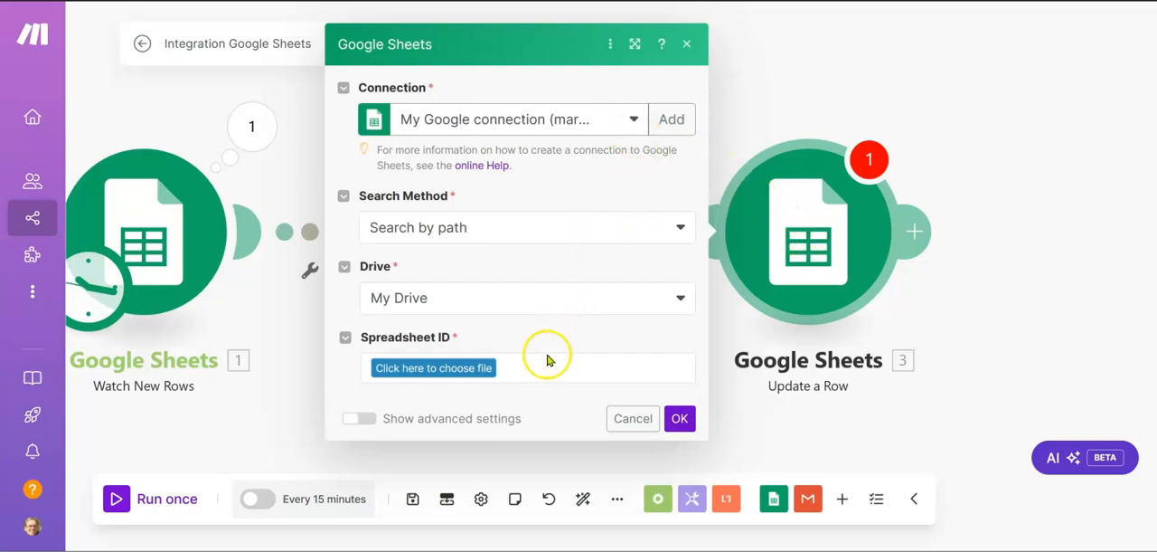
Step: Choose the Roofing Philly spreadsheet and its Sheet1 as the target of the Update a Row module
left_click(479, 374)
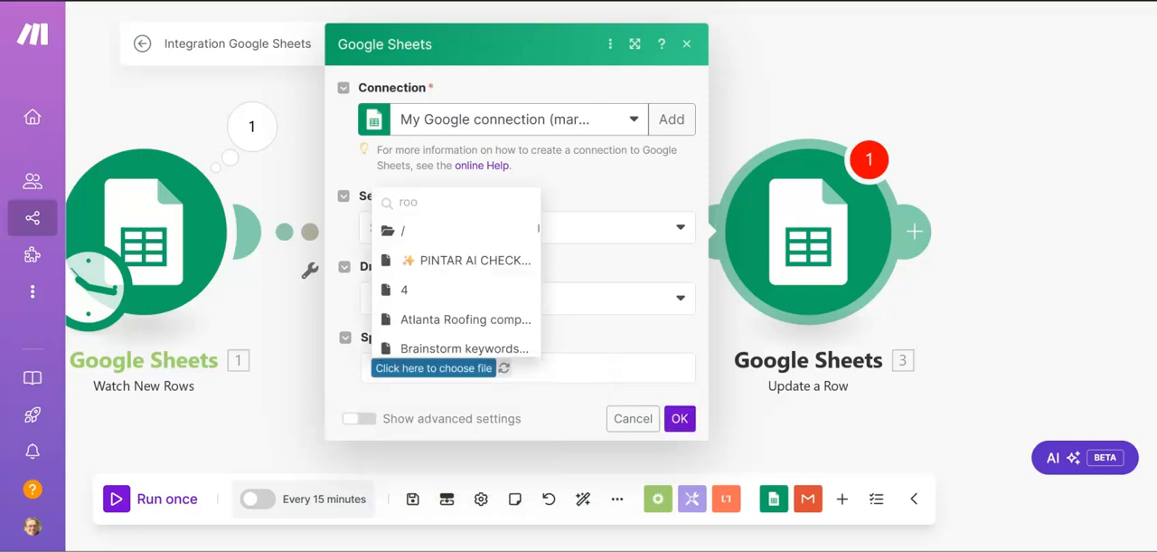
type("roo")
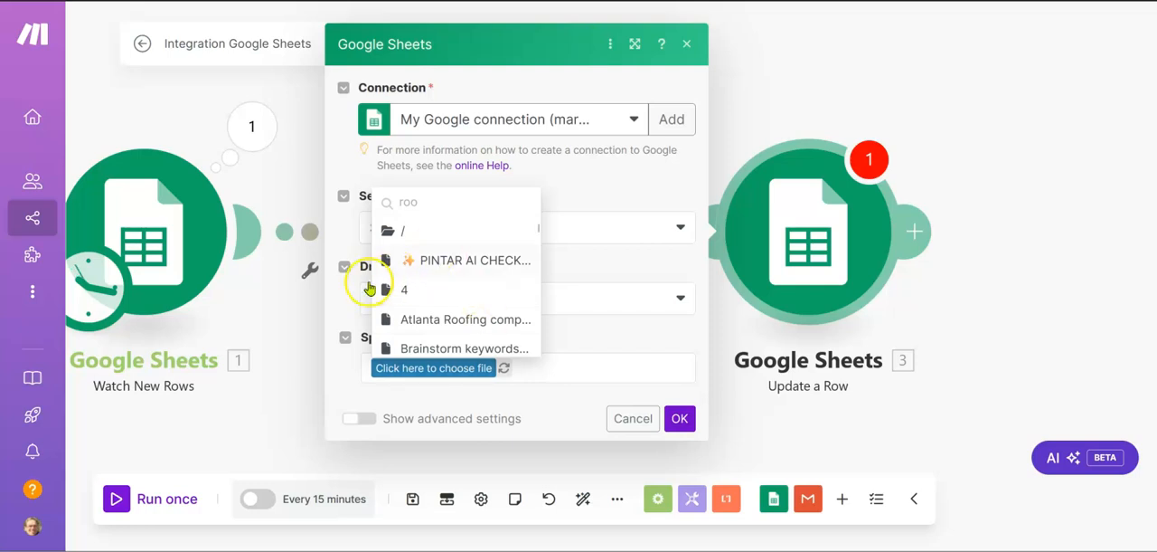
type("fing")
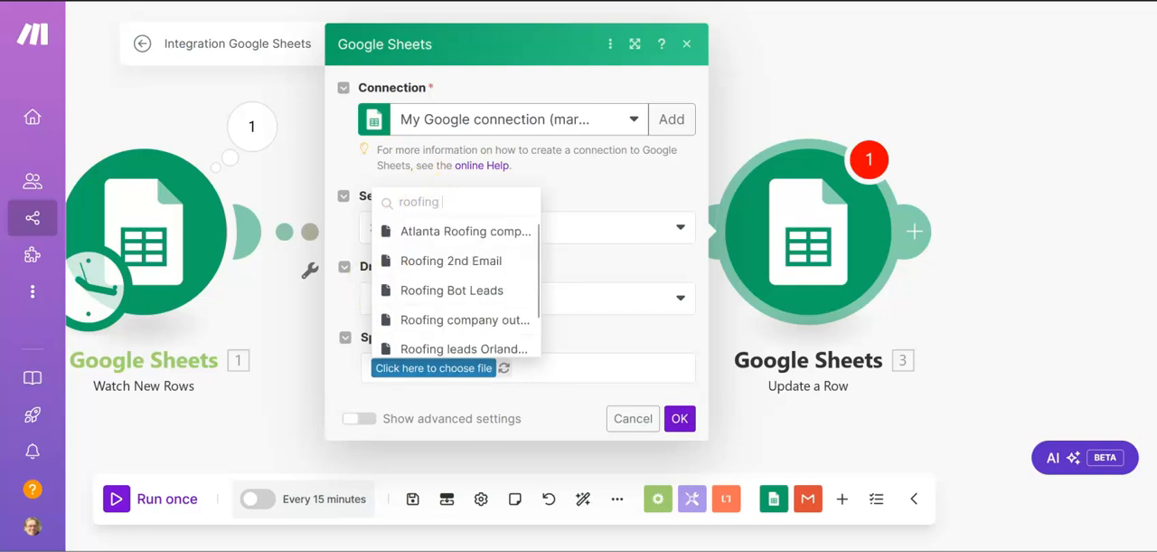
type(" ph")
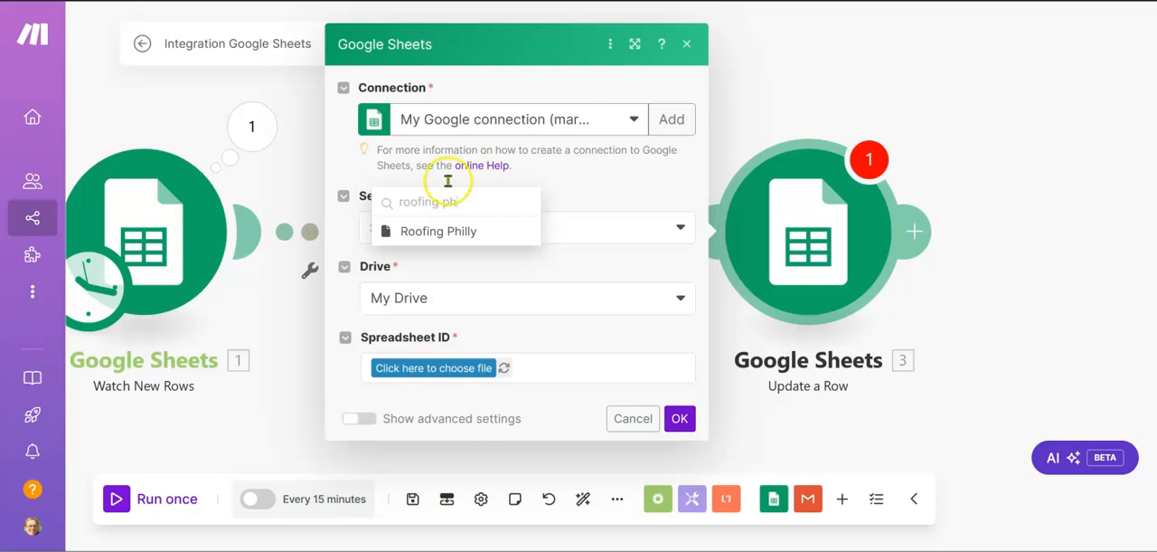
left_click(432, 232)
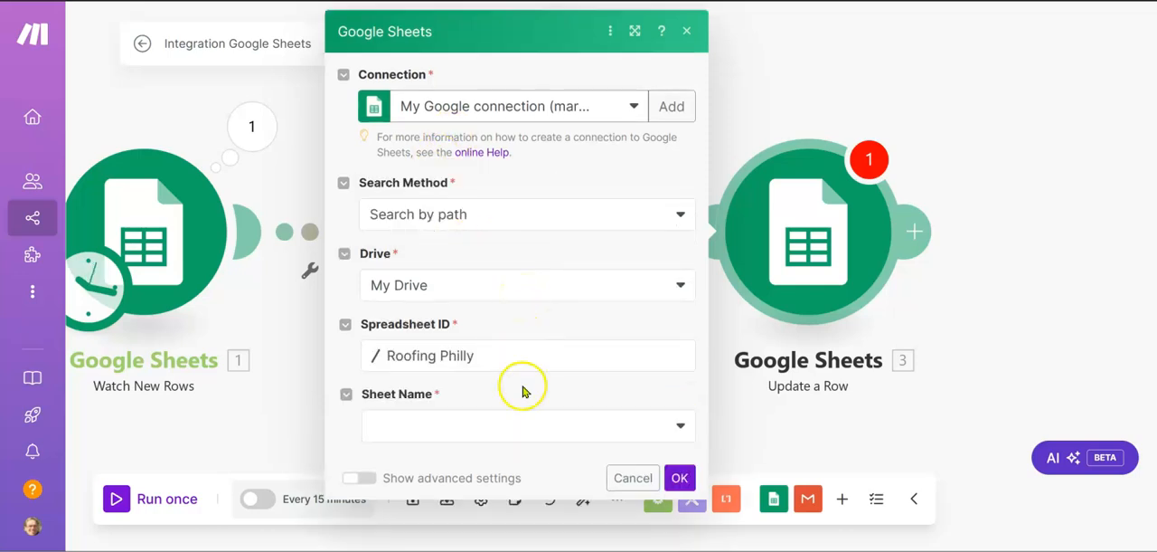
left_click(517, 423)
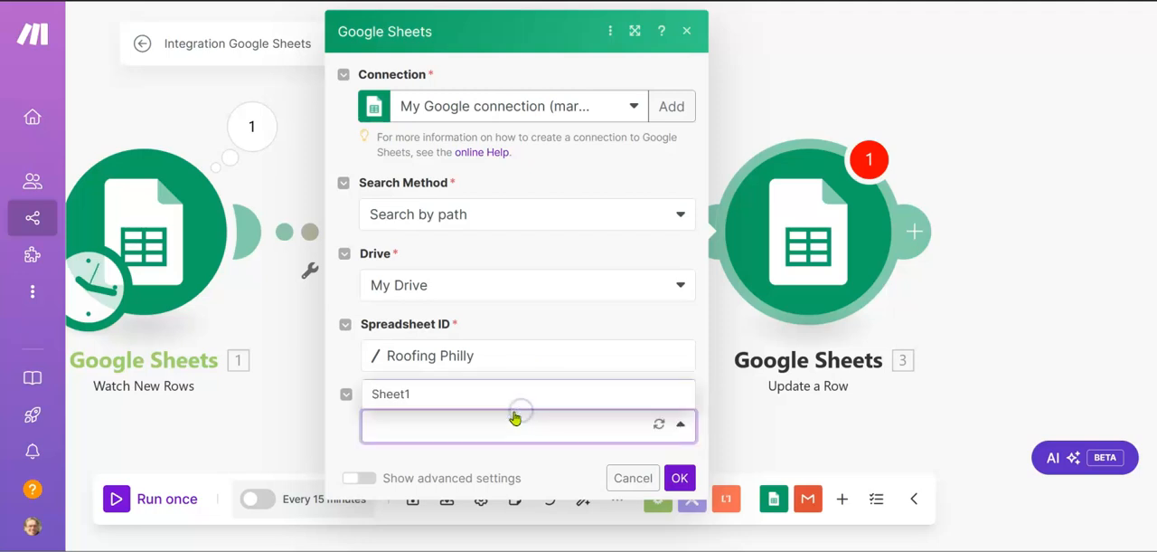
left_click(423, 394)
Step: Map the Update a Row module's Row number to the (H) value from Watch New Rows
scroll(517, 352, "down", 3)
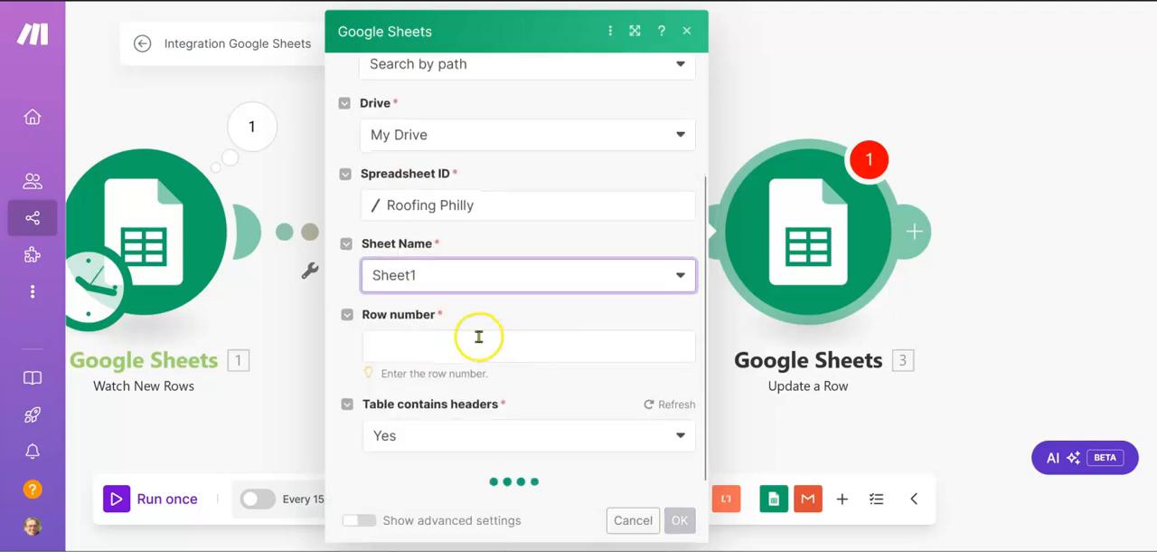
left_click(477, 340)
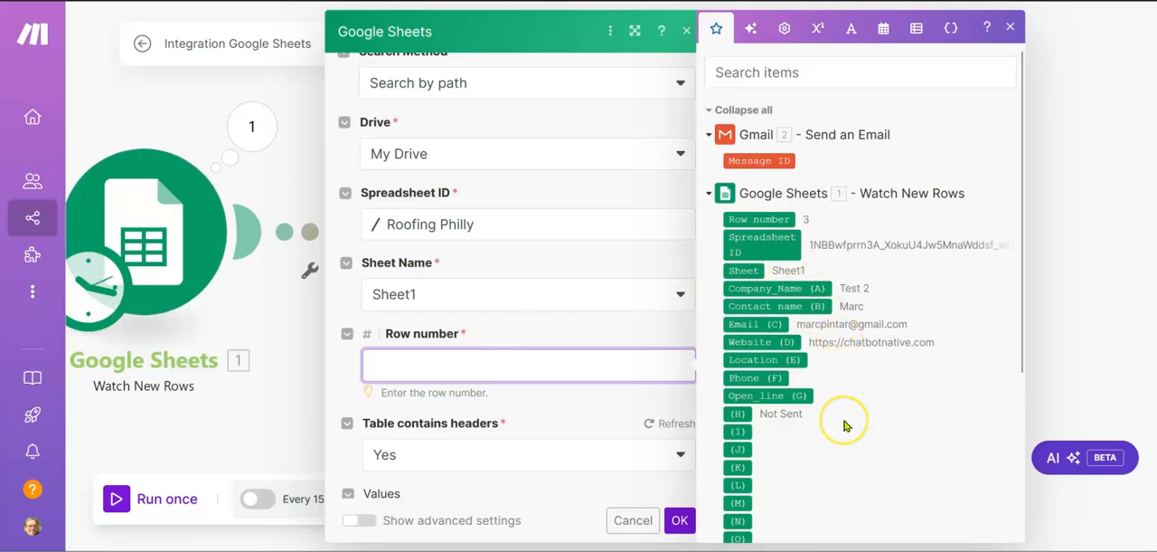
scroll(846, 426, "down", 1)
left_click_drag(739, 410, 624, 367)
left_click(529, 413)
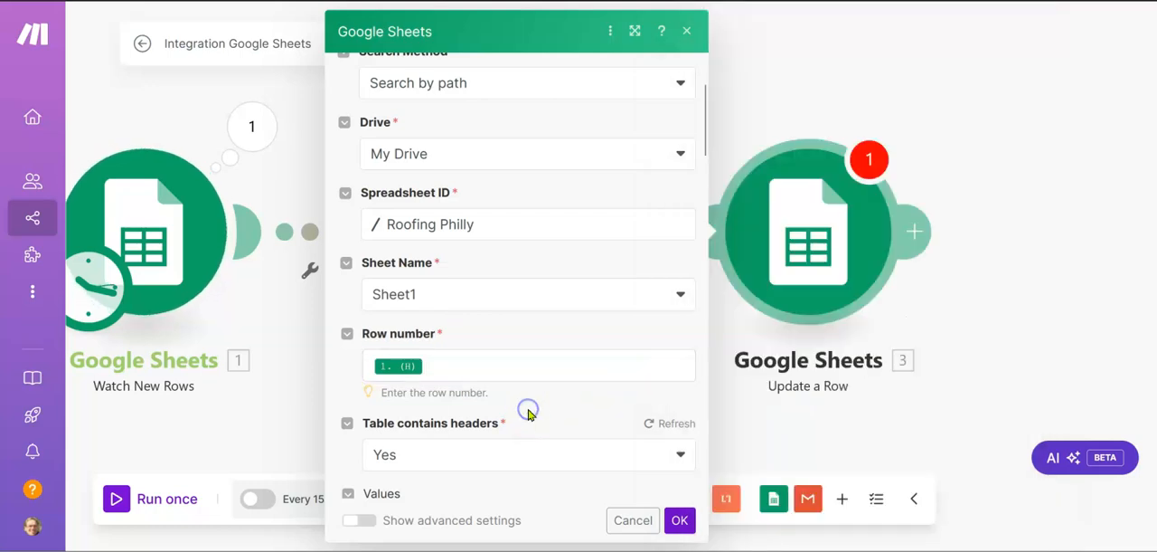
scroll(530, 414, "down", 2)
scroll(529, 414, "down", 2)
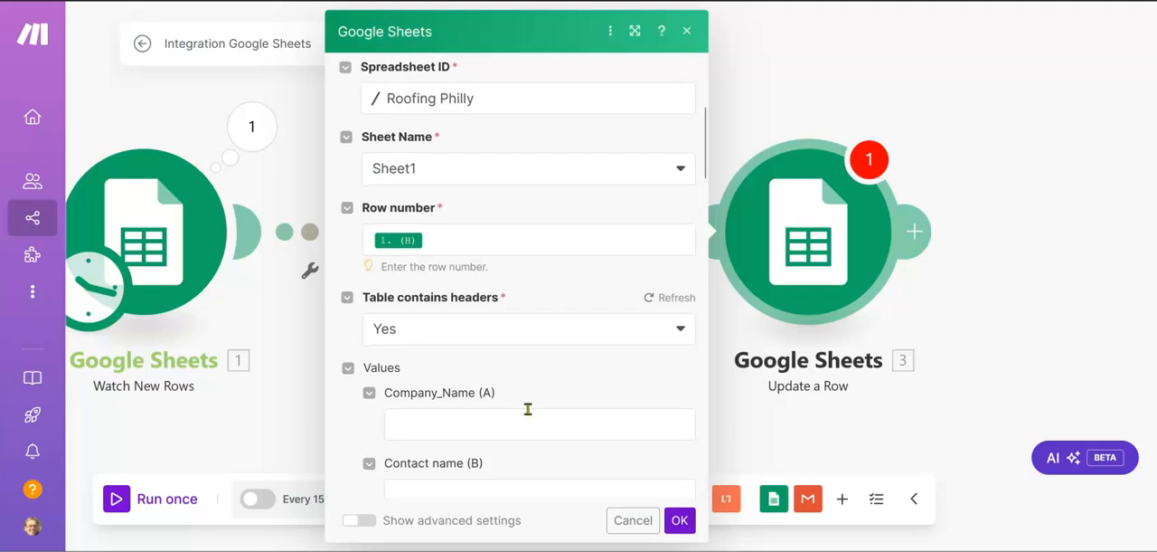
Step: Enter Not Sent as the Sent_NotSent (H) value in the Update a Row module
scroll(529, 411, "down", 1)
scroll(528, 409, "down", 5)
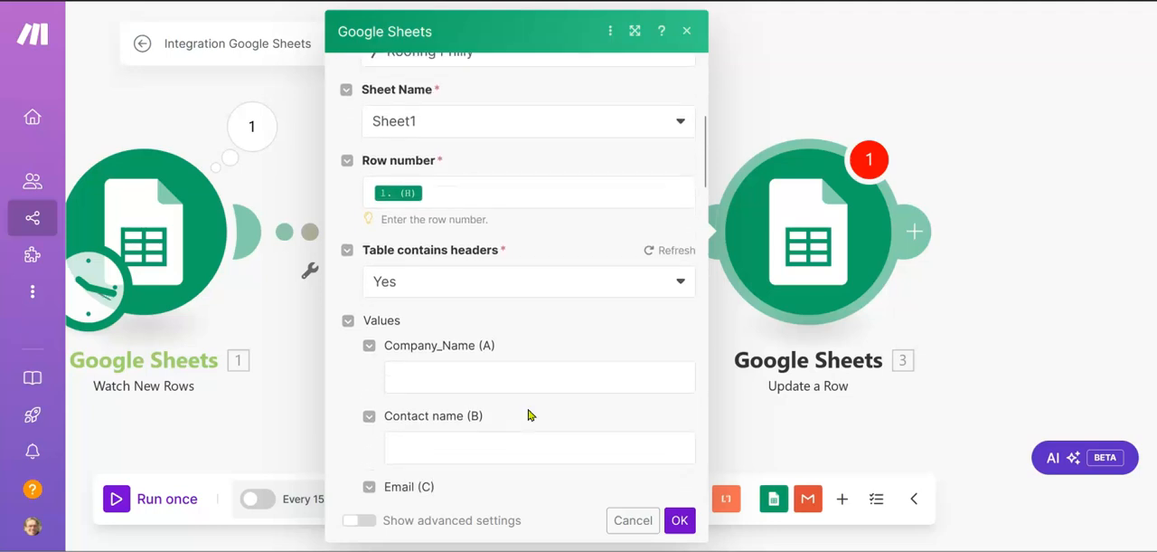
scroll(528, 409, "down", 10)
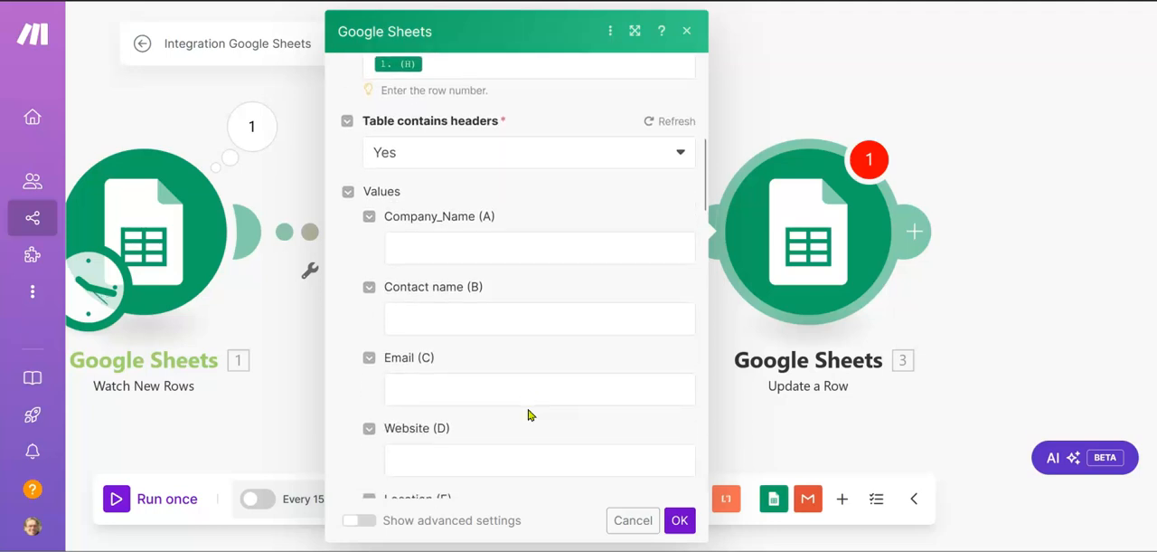
scroll(529, 412, "down", 3)
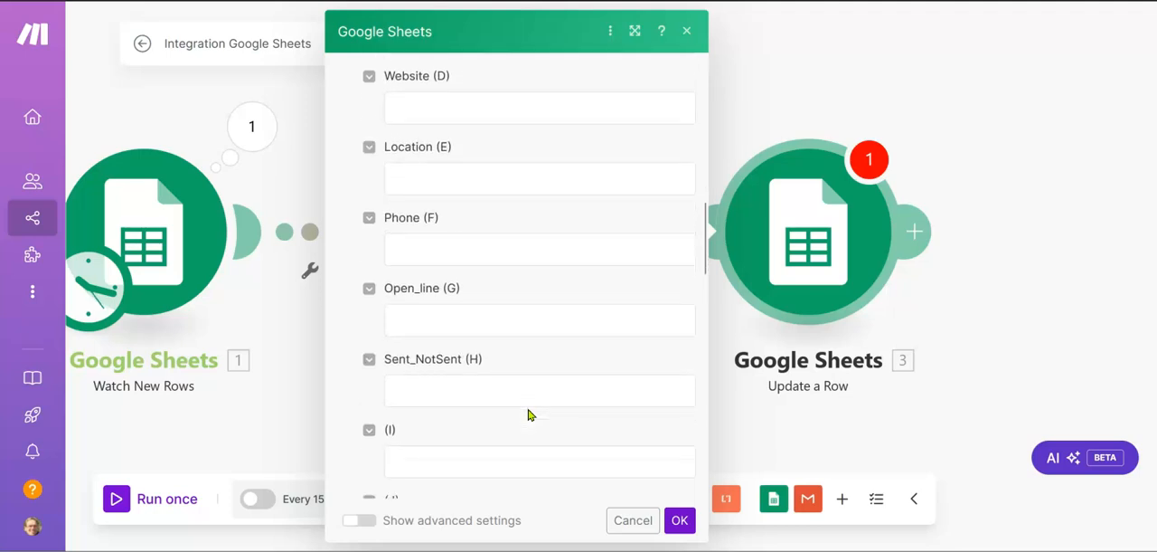
left_click(529, 395)
left_click(530, 382)
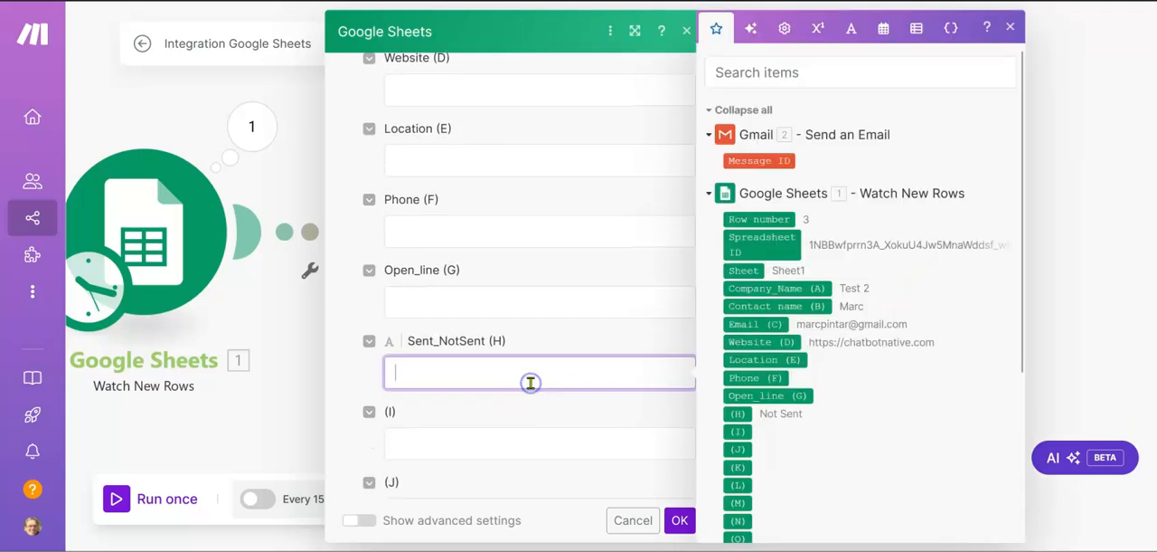
type("Not Sent")
left_click(346, 379)
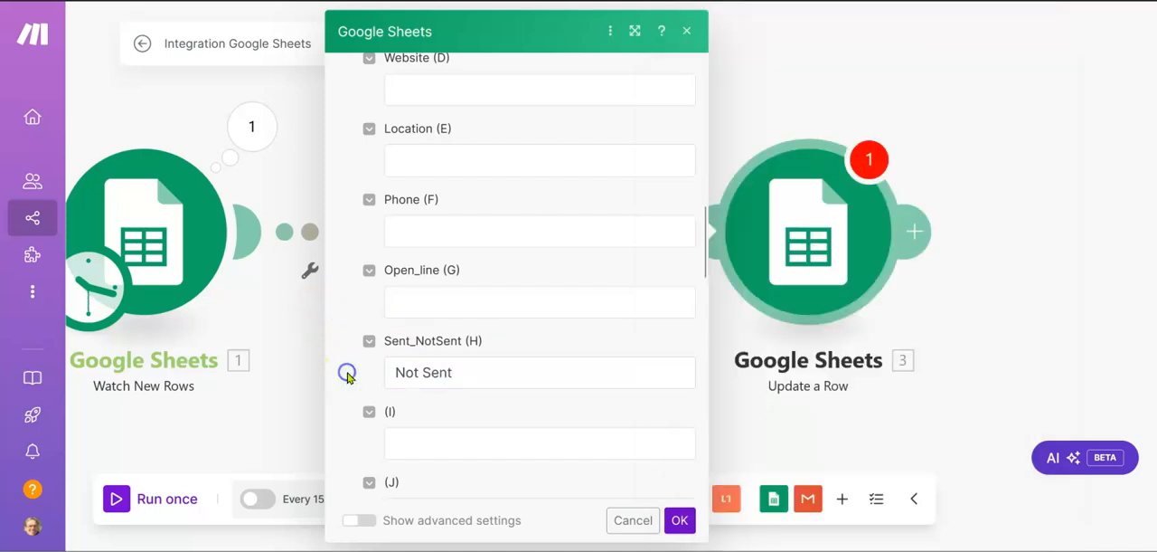
Step: Set the Update a Row module's Sent_NotSent (H) value to Sent and save the module's settings
scroll(347, 377, "down", 5)
scroll(348, 378, "down", 3)
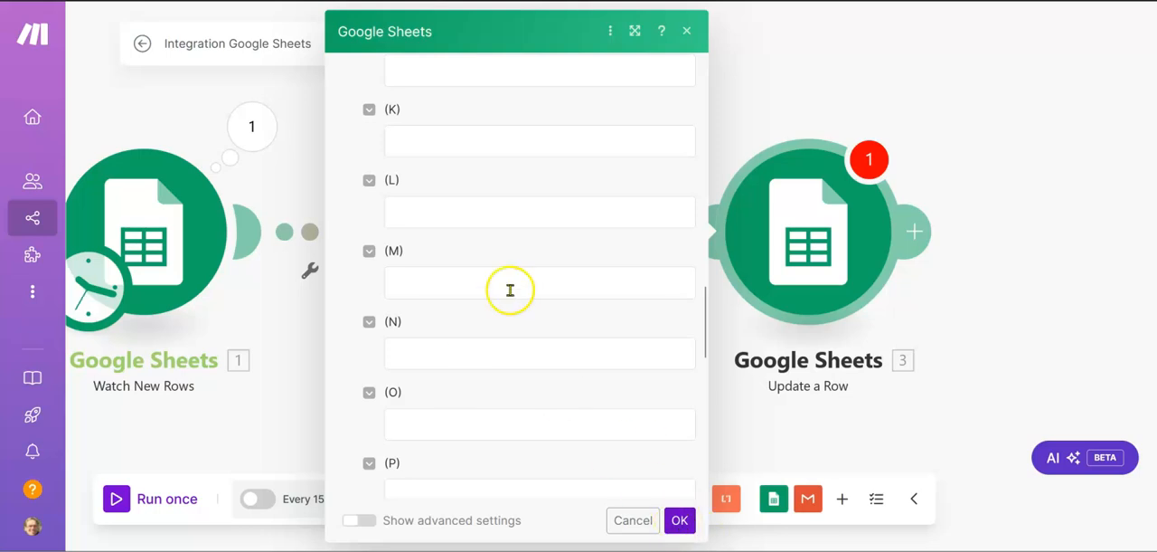
scroll(509, 292, "up", 5)
left_click(420, 261)
key("BackSpace")
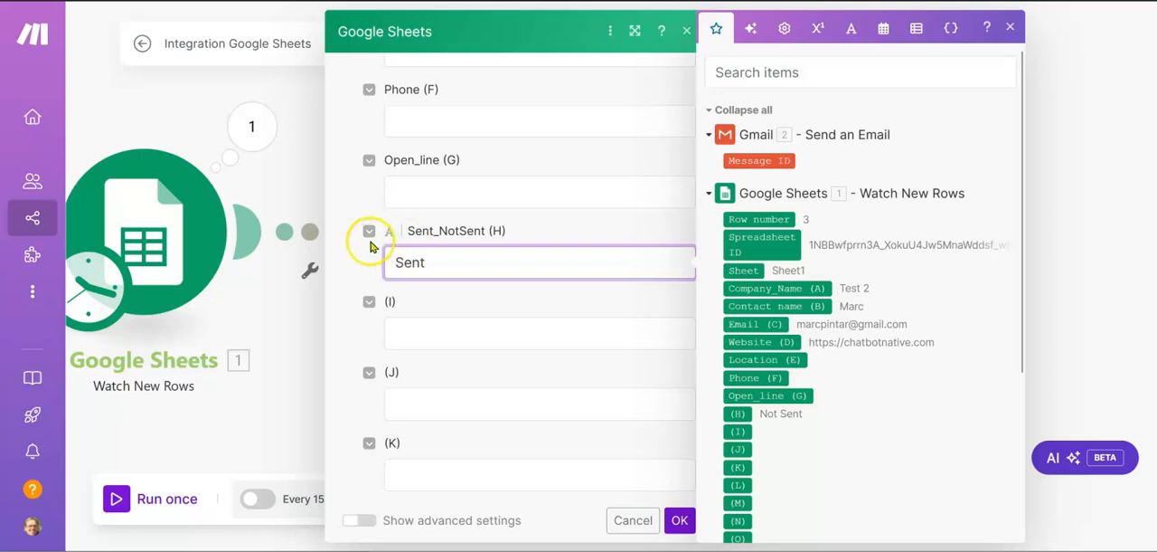
left_click(346, 256)
left_click(680, 521)
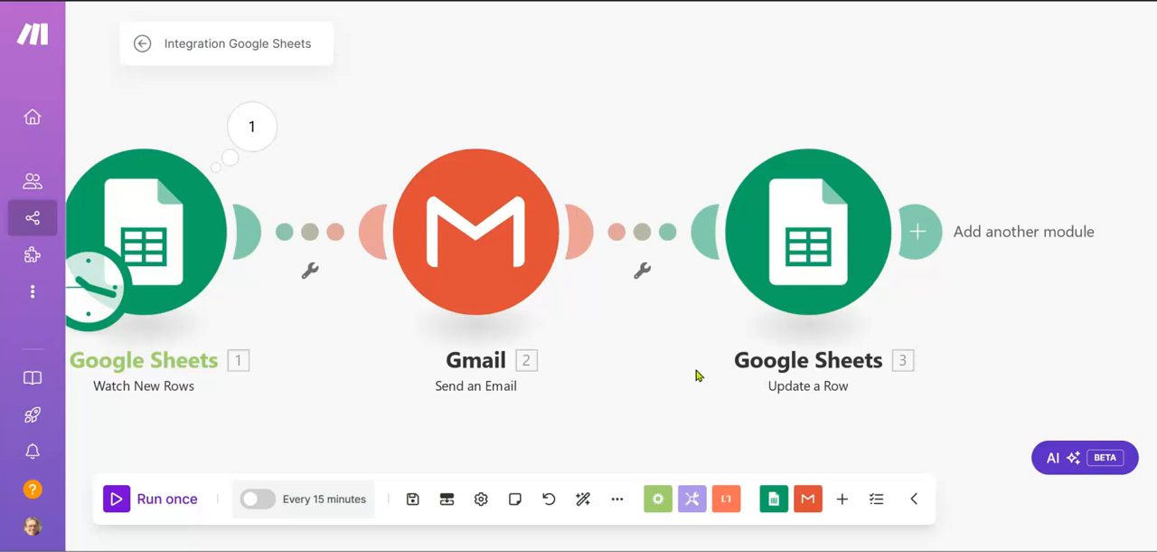
Step: Set up a filter between the Watch New Rows and Gmail modules and label it Sent_Not Sent
left_click(312, 270)
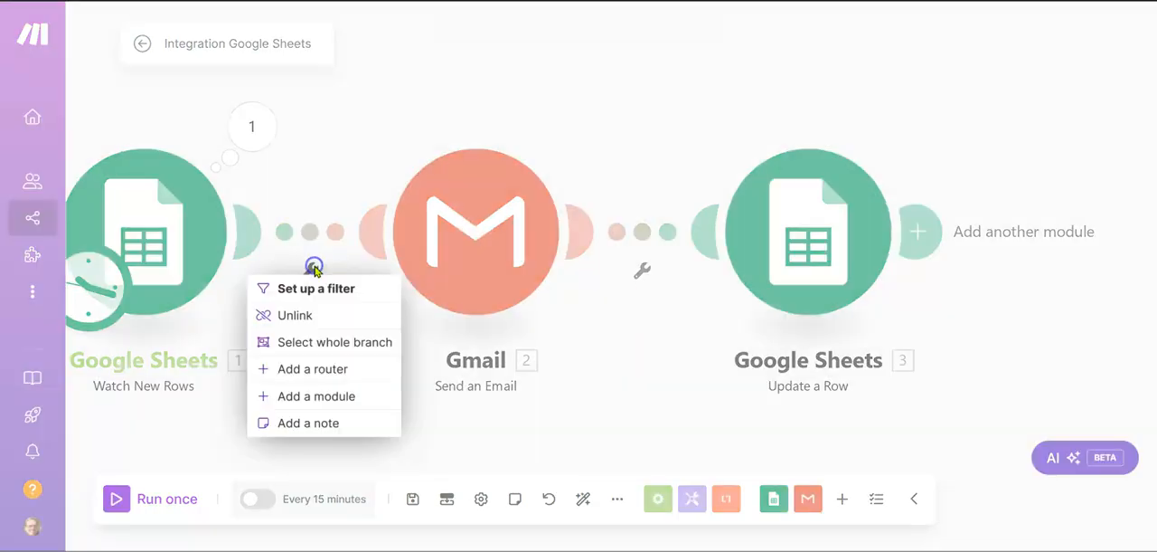
left_click(304, 287)
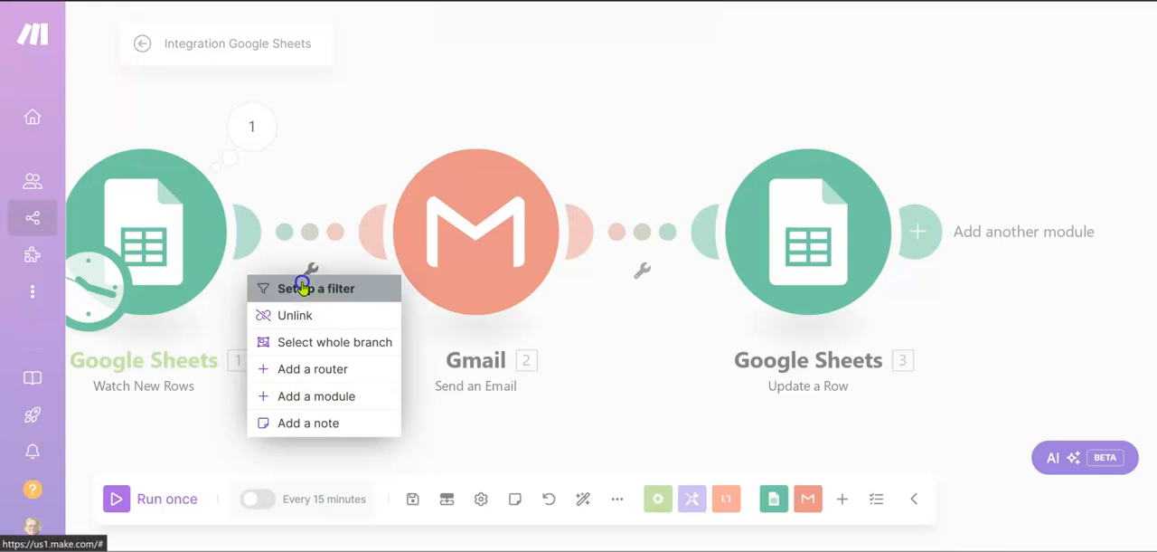
left_click(504, 119)
left_click(473, 154)
type("Sent_Not Sen")
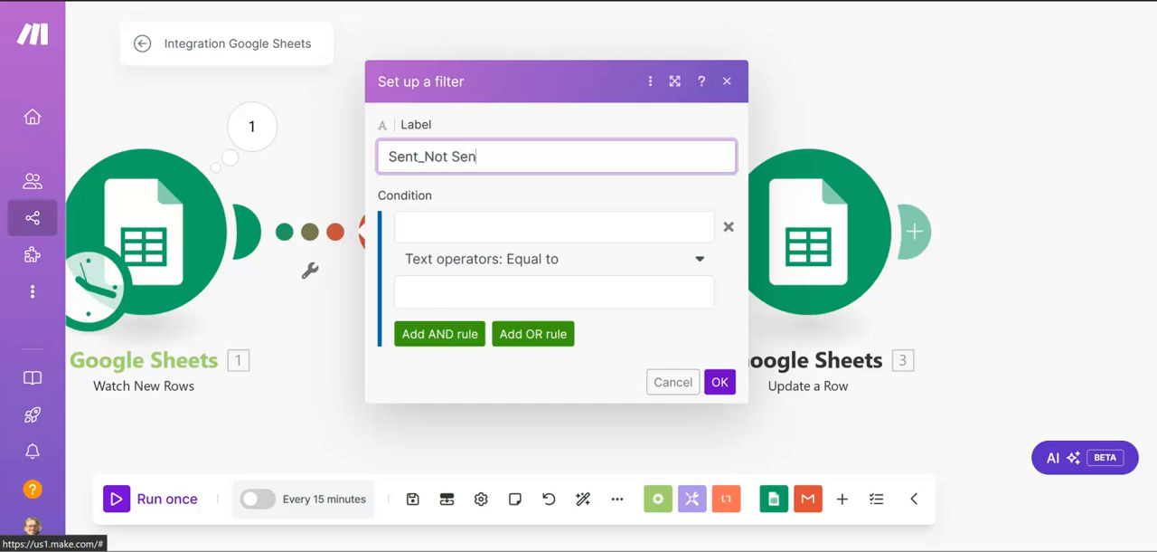
Step: Set the filter condition to (H) from Watch New Rows, text equal to "not sent", and save the filter
left_click(597, 235)
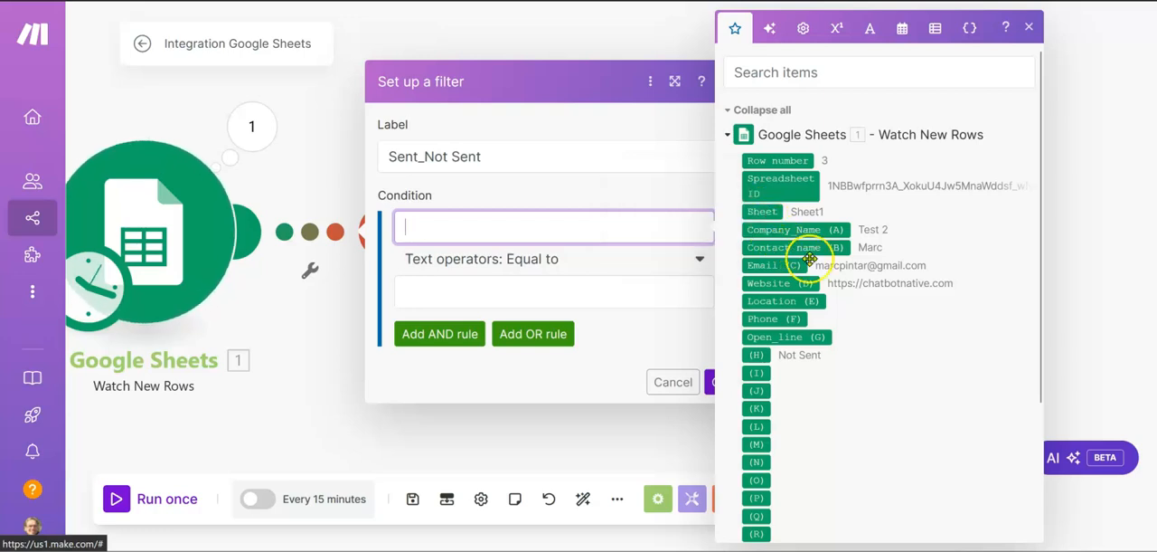
left_click(760, 354)
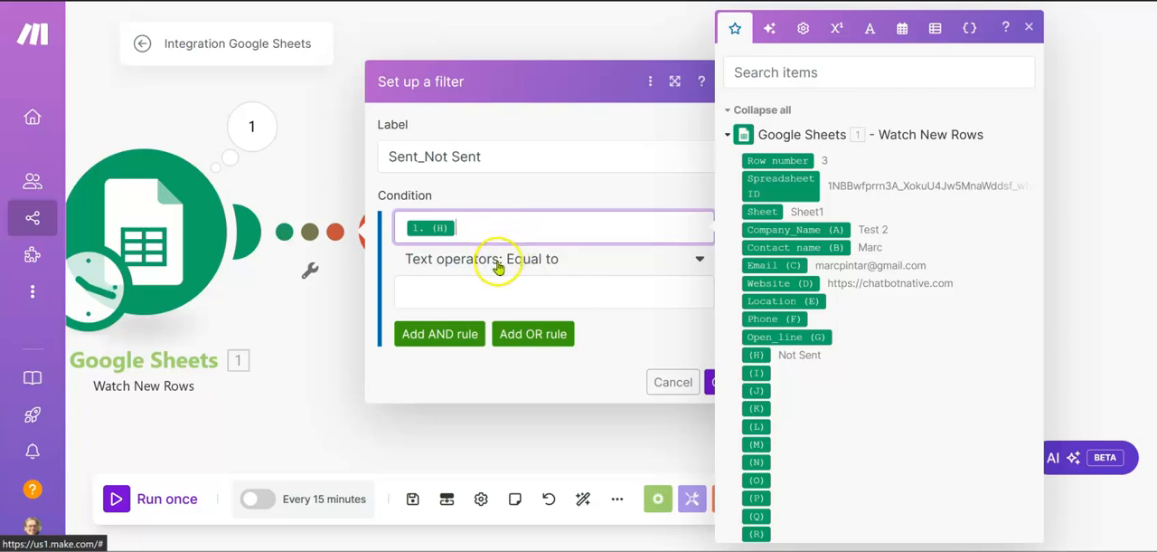
left_click(486, 286)
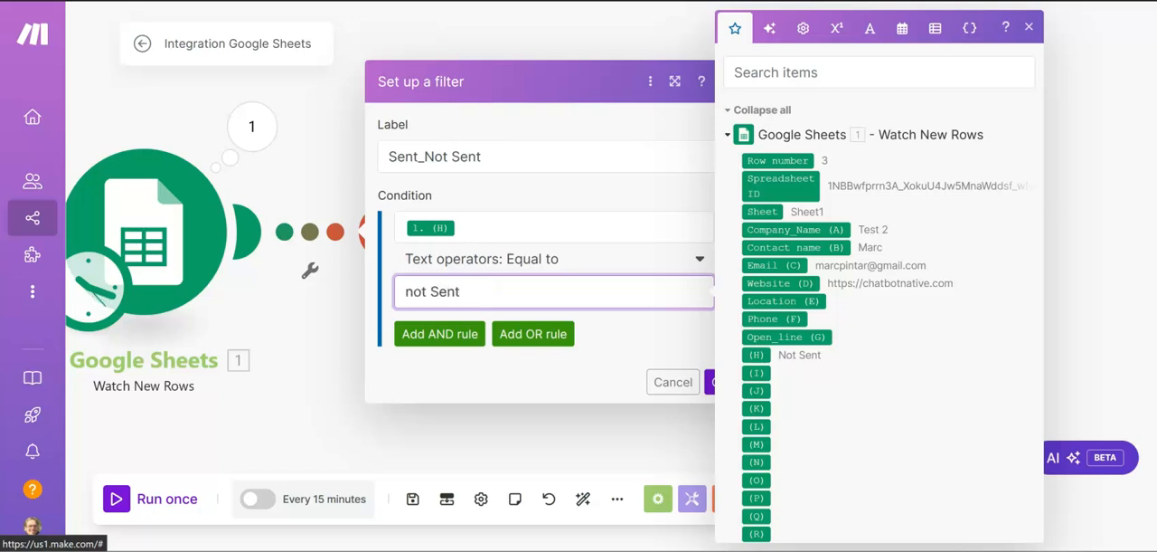
left_click(440, 292)
key("BackSpace")
type("s")
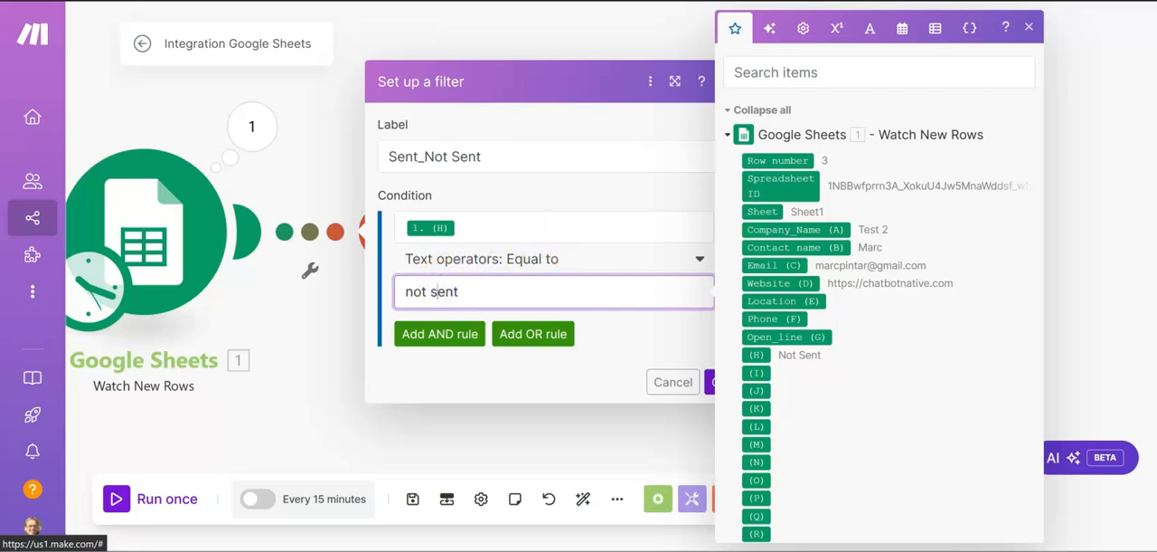
left_click(530, 185)
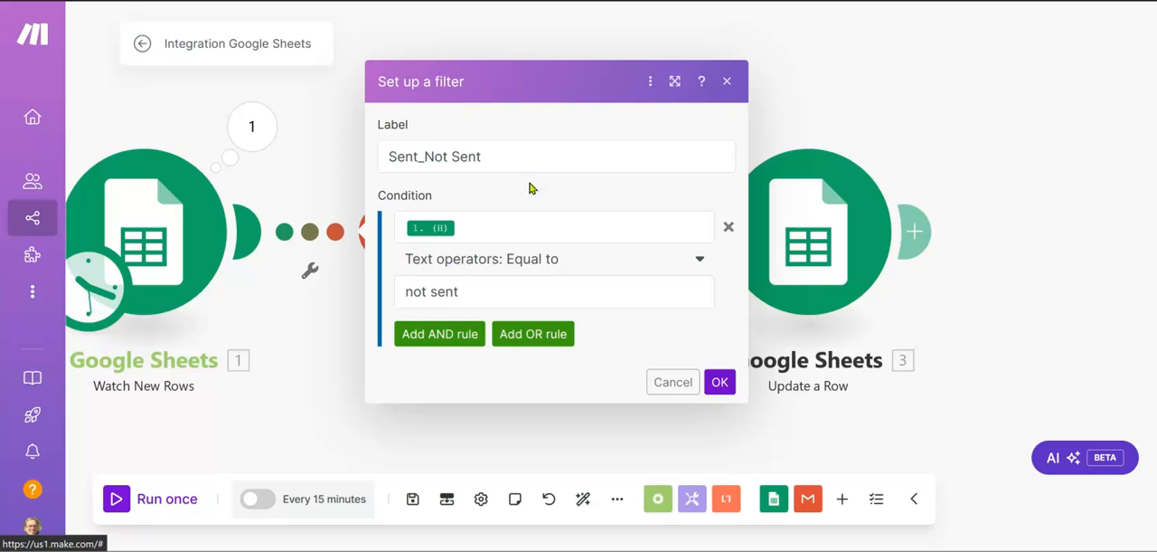
left_click(719, 382)
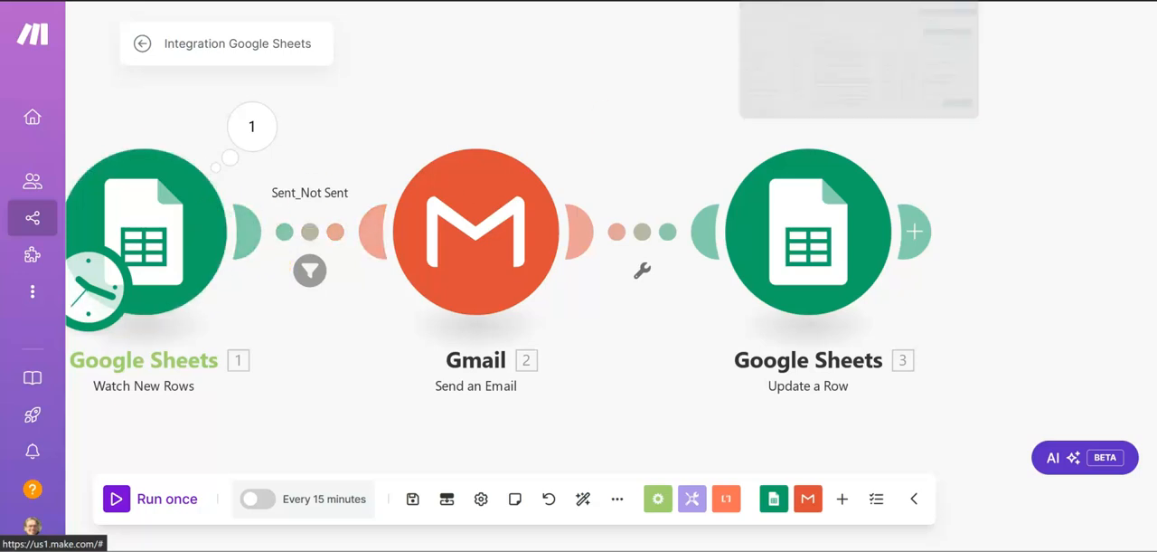
Step: Check the status wording in the Roofing Philly sheet, set the Sent_Not Sent filter's comparison text to "Not Sent", and save the filter
left_click(765, 1)
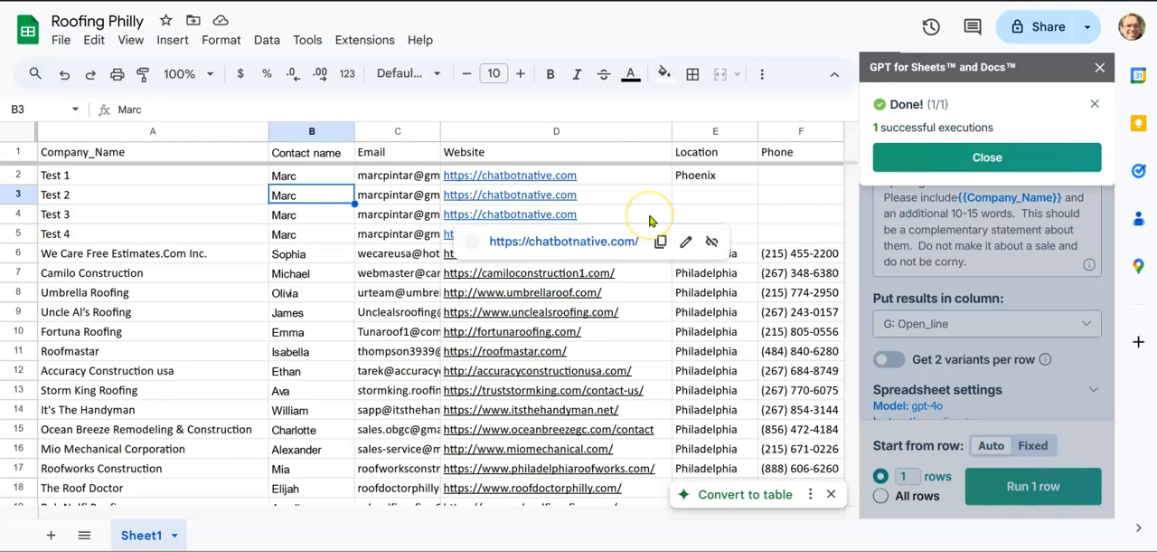
scroll(649, 220, "right", 5)
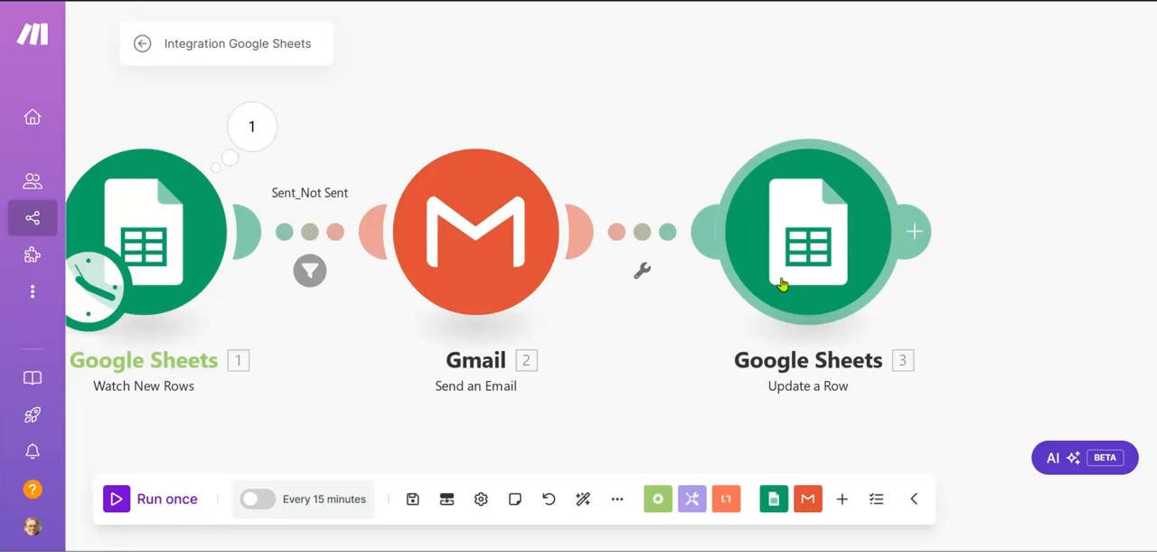
left_click(309, 271)
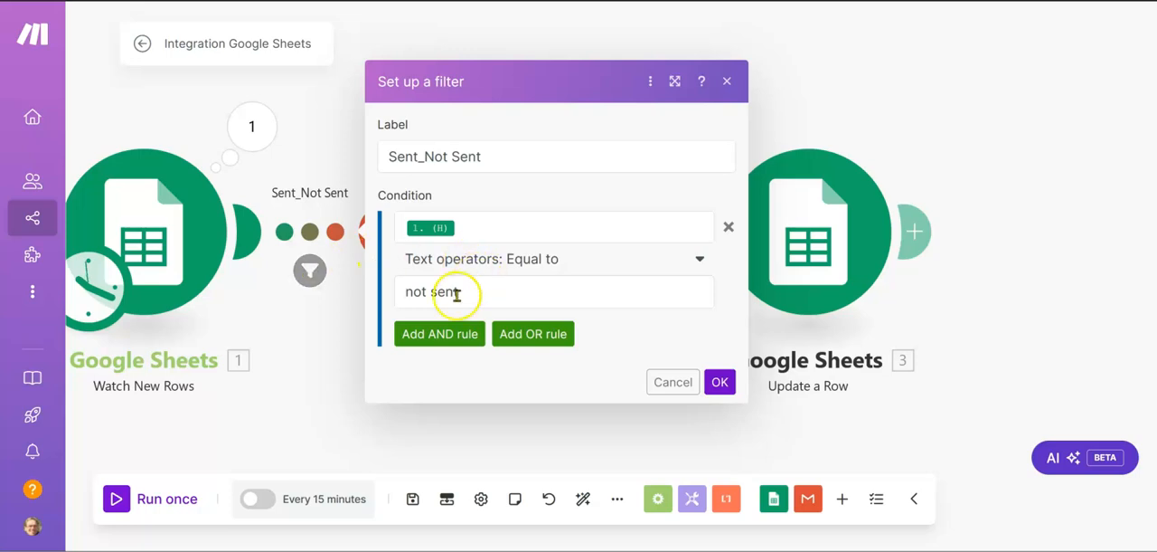
left_click(418, 293)
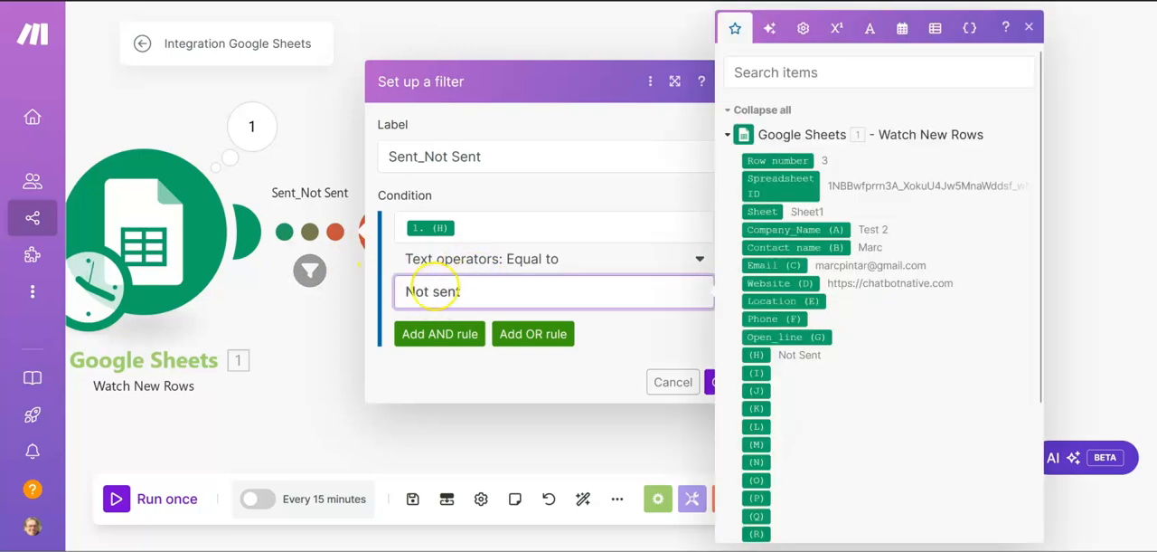
left_click(438, 291)
key("BackSpace")
type("S")
left_click(707, 384)
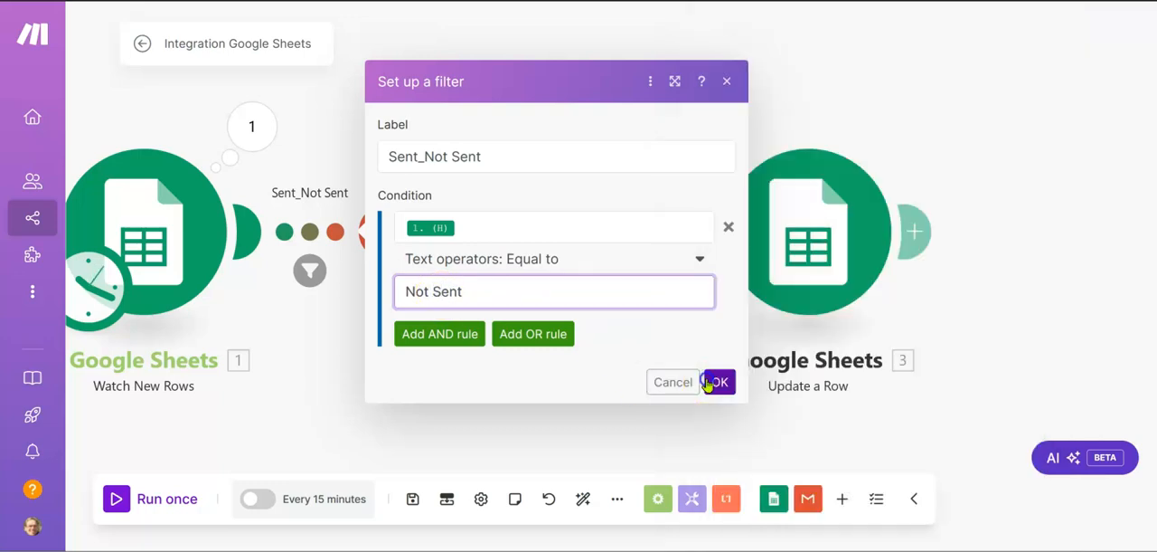
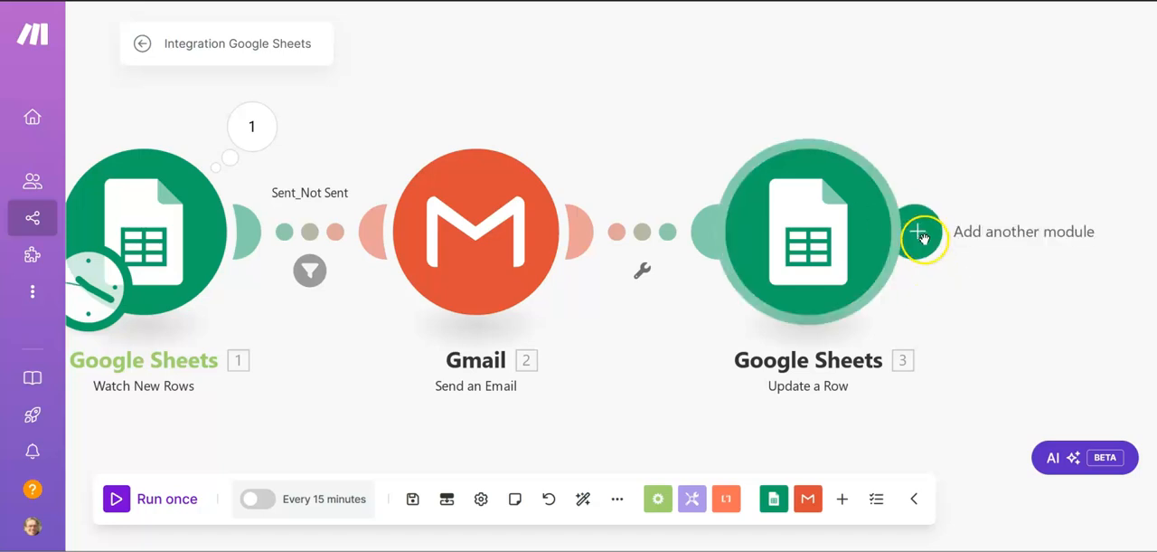
Step: Add a Tools Sleep module to the end of the scenario and connect it after Google Sheets Update a Row
left_click(692, 499)
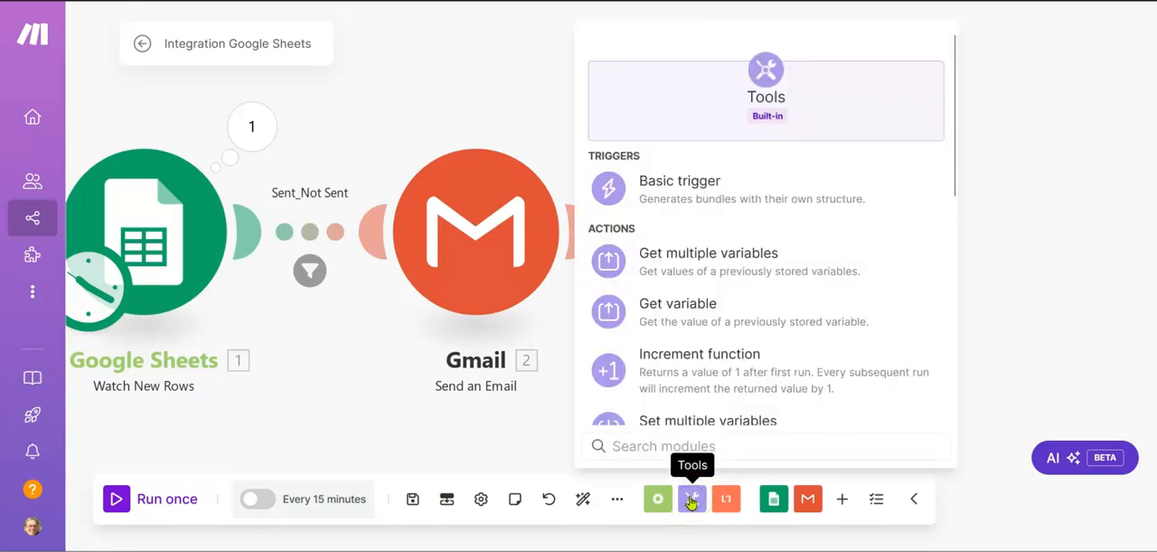
type("sleed")
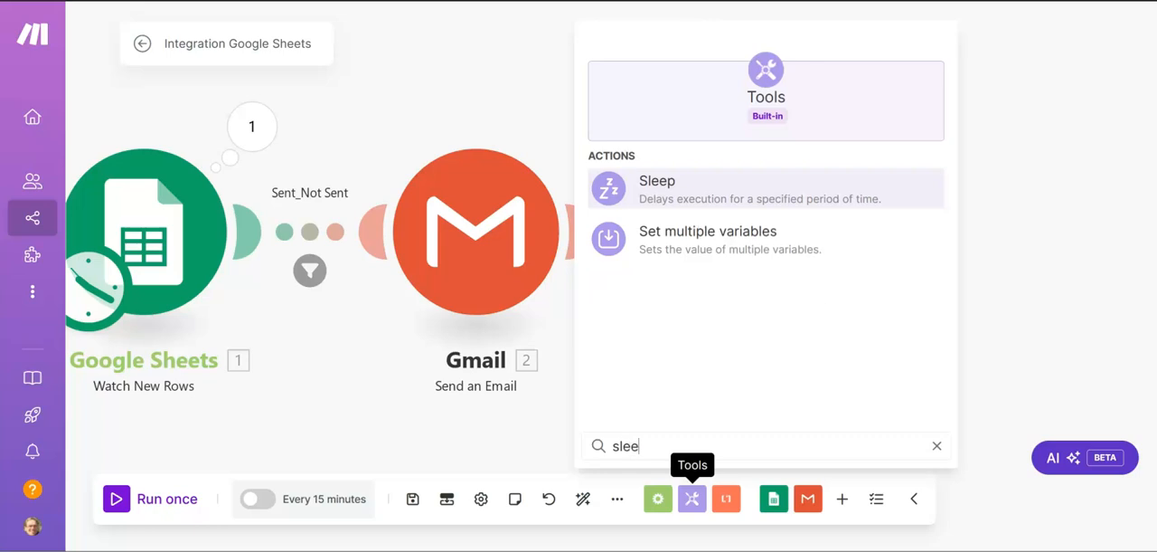
key("BackSpace")
left_click(661, 192)
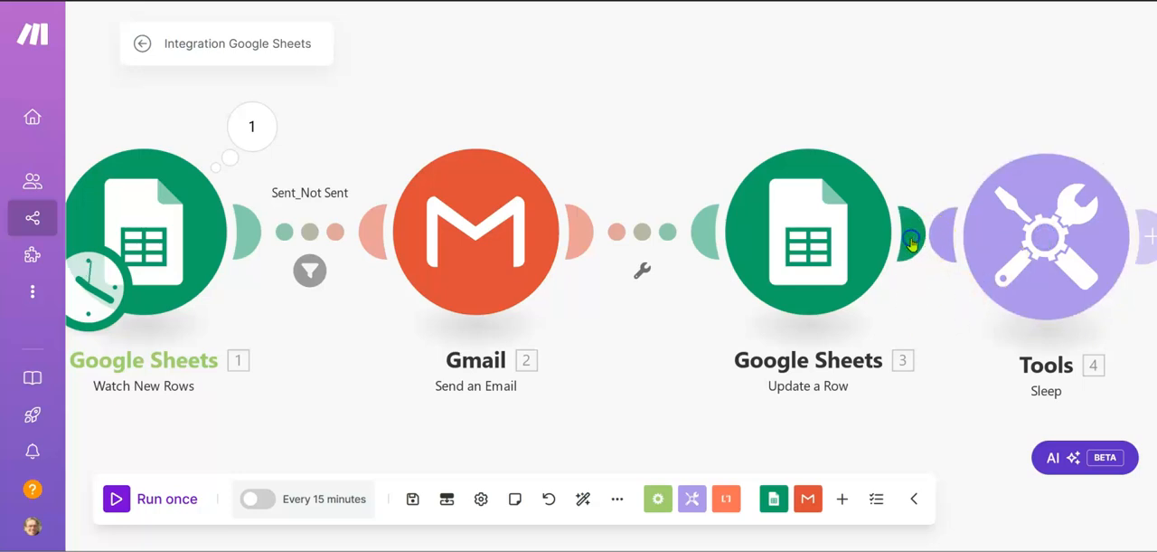
left_click_drag(904, 284, 672, 304)
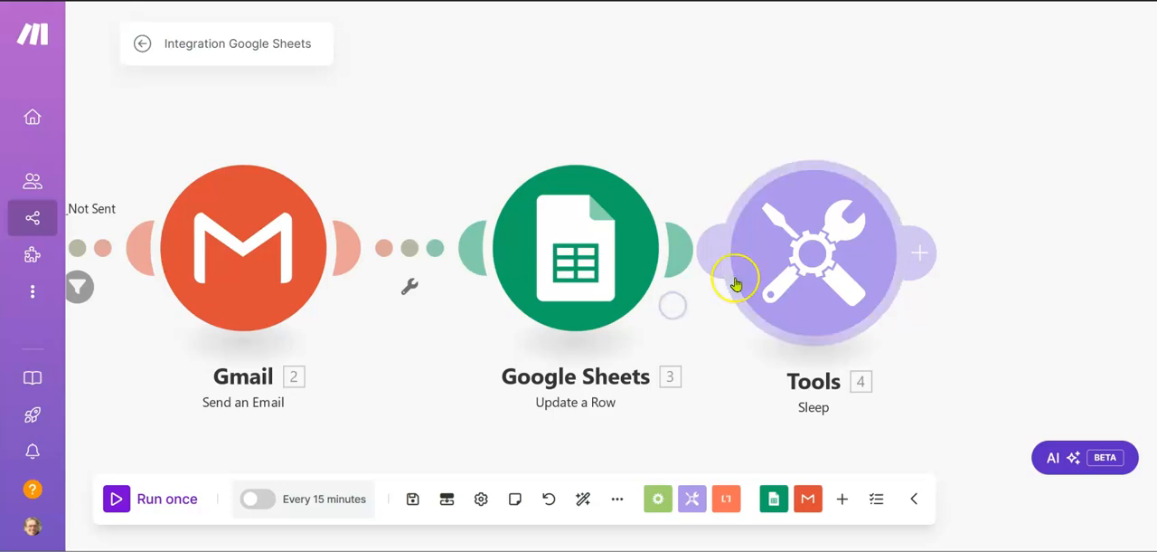
scroll(735, 284, "down", 1)
scroll(697, 331, "down", 1)
left_click_drag(723, 262, 861, 260)
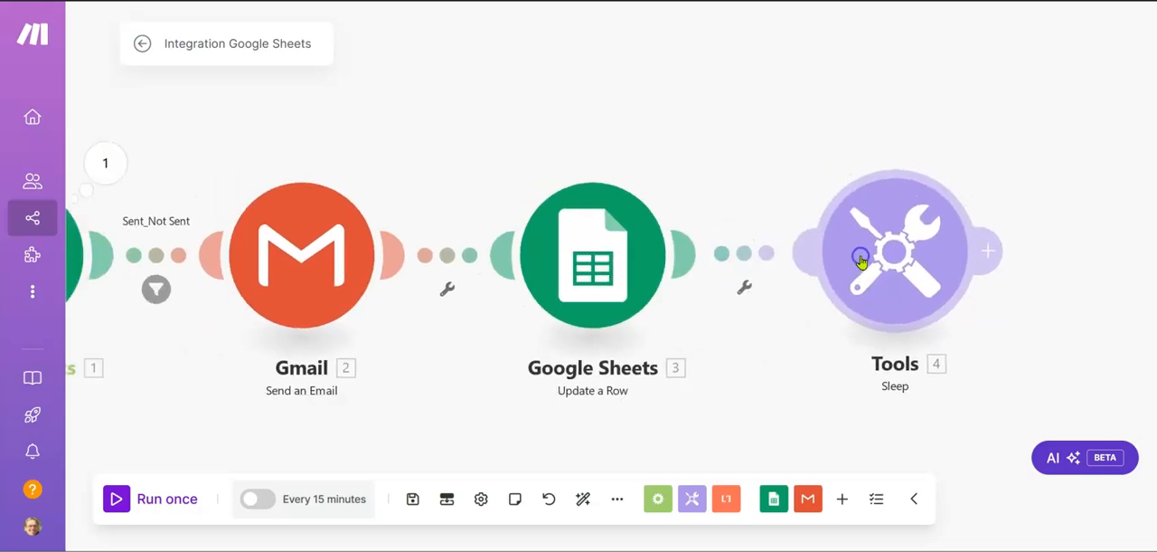
Step: Set the Sleep module's delay to the formula floor(random * 90) + 30 and save its settings
left_click(860, 260)
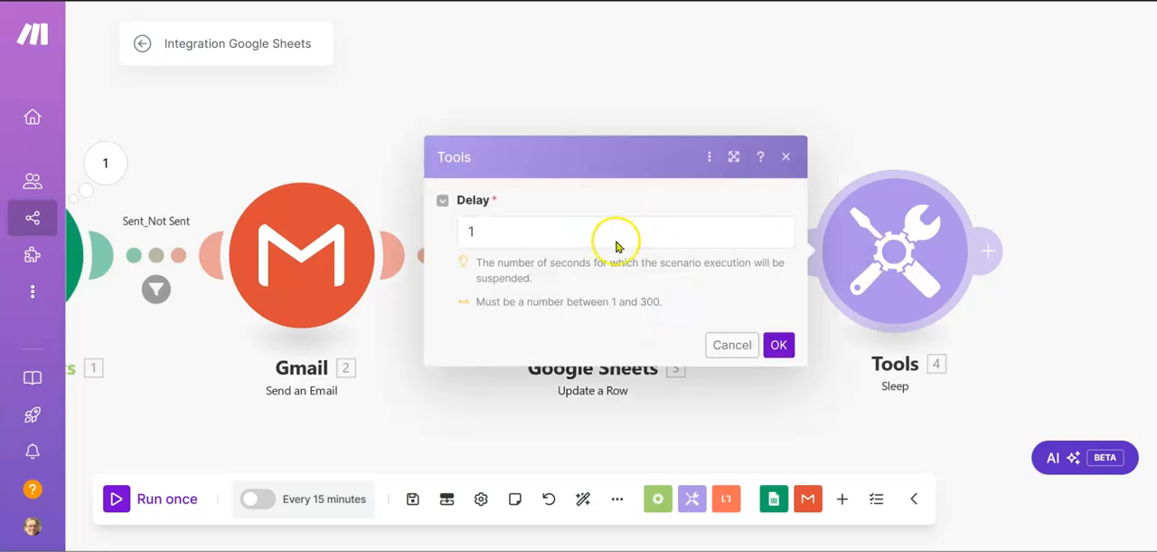
left_click(586, 230)
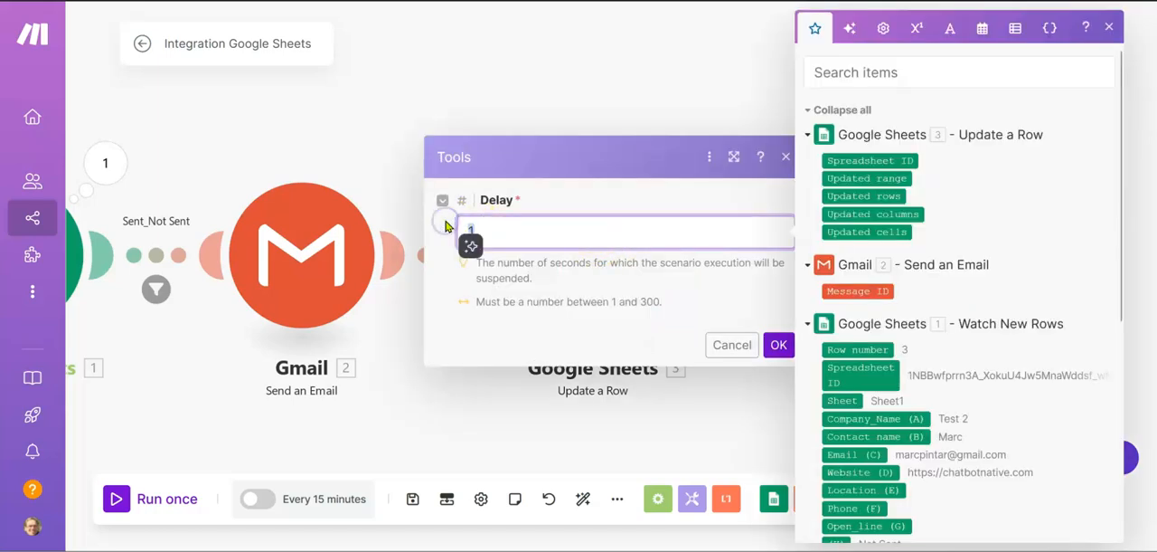
type("floor(random * 90) + 30")
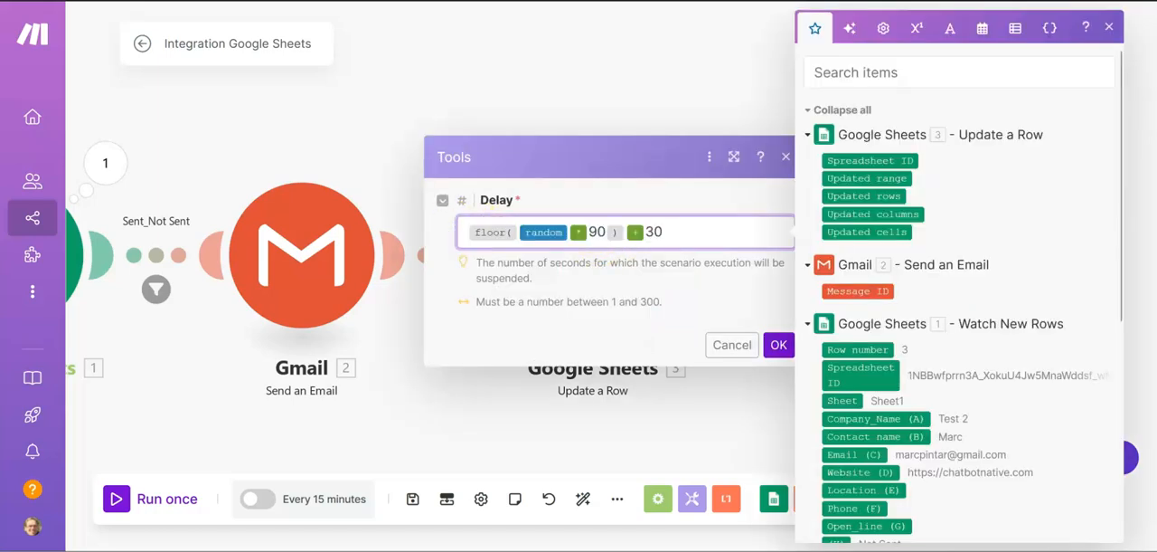
left_click(588, 160)
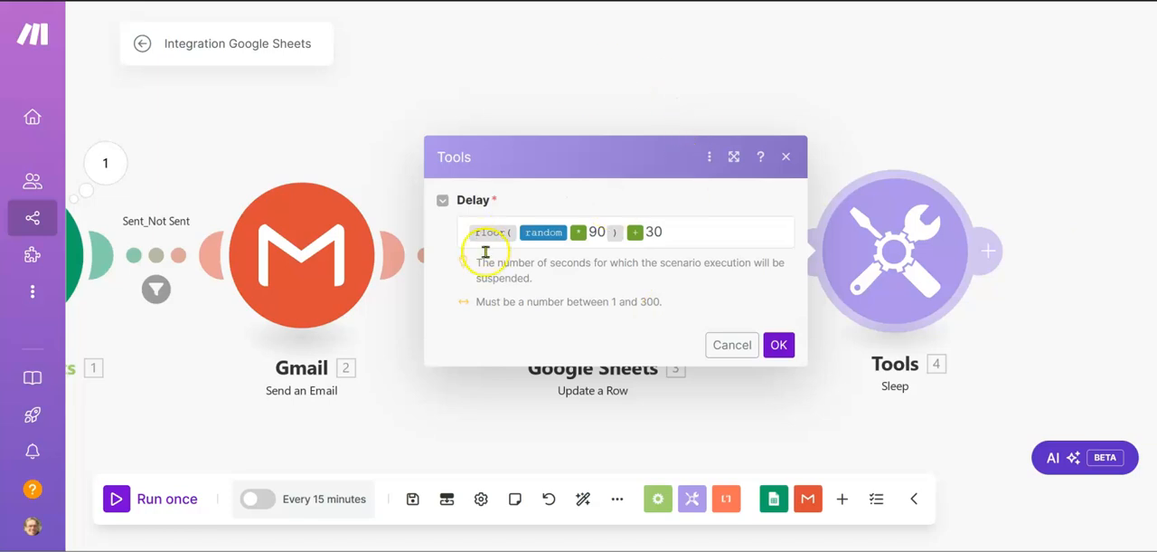
left_click(780, 347)
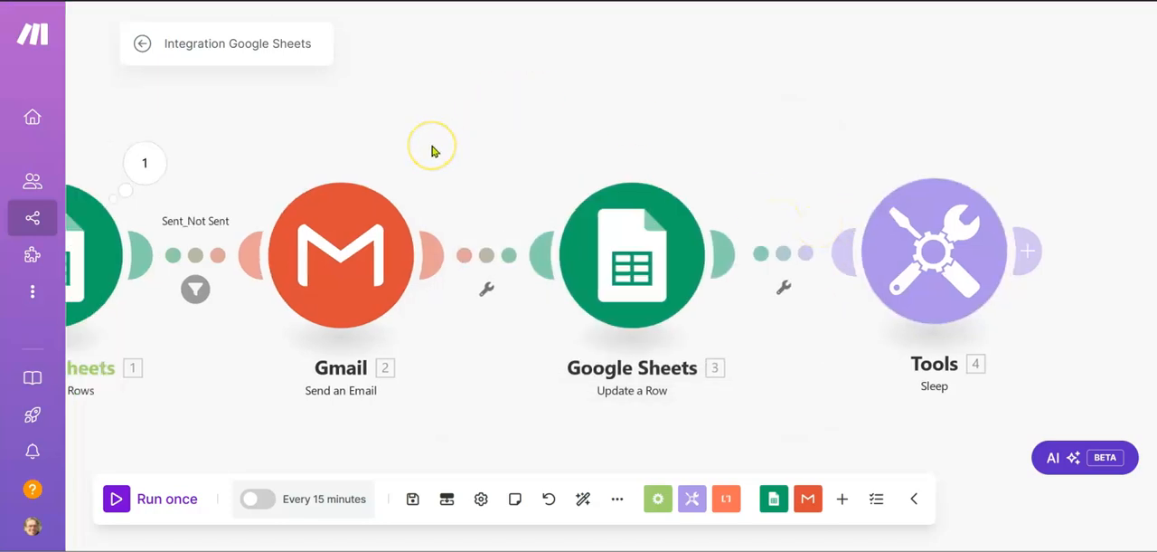
Step: Check the Watch New Rows settings, and switch the Gmail module from its invalid connection to the other saved Gmail connection
left_click(205, 241)
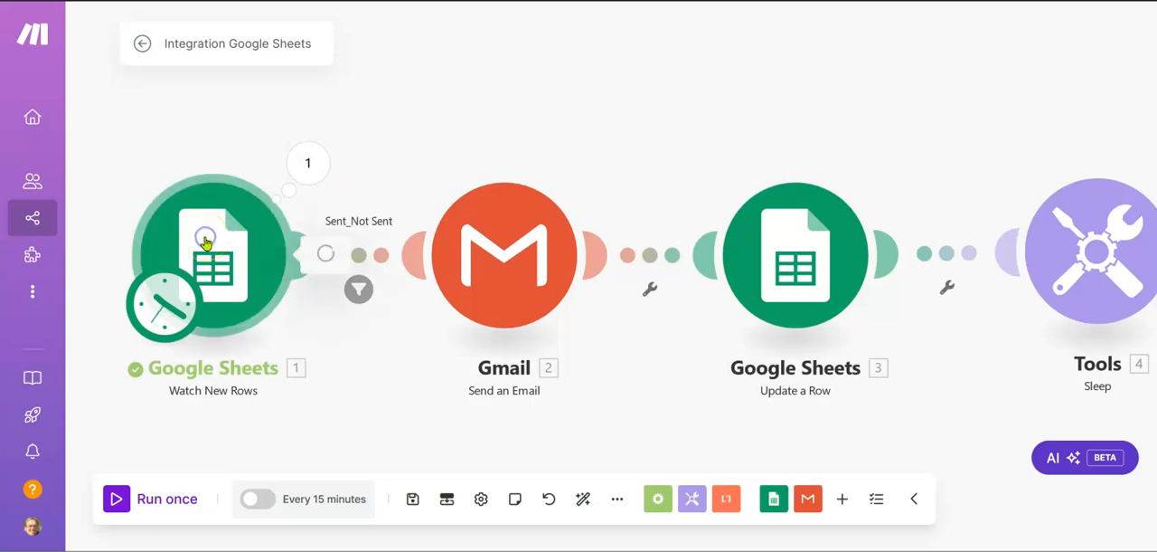
left_click(207, 124)
left_click(506, 242)
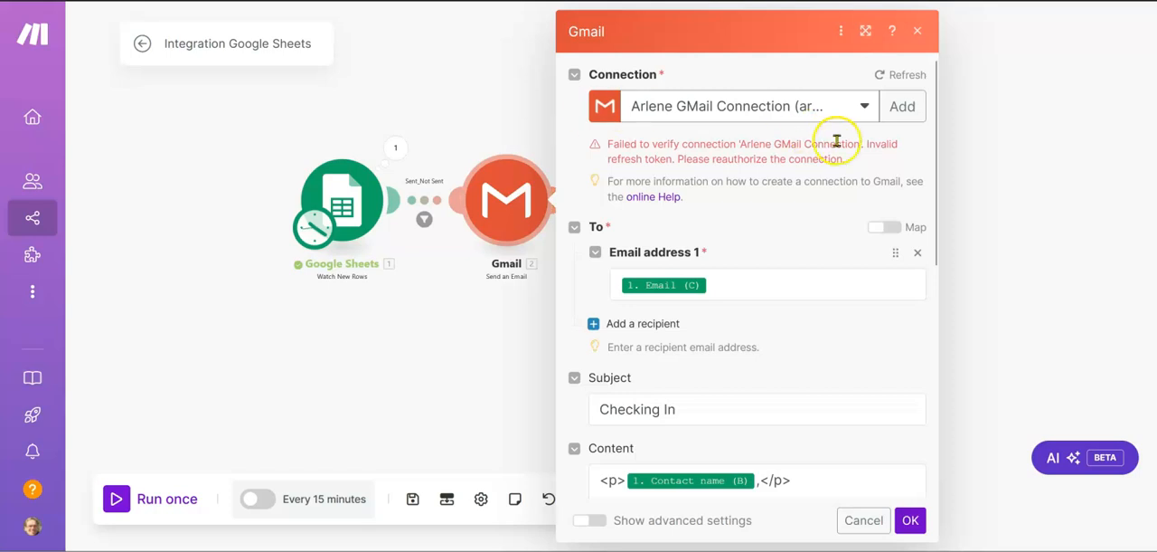
left_click(866, 106)
left_click(768, 165)
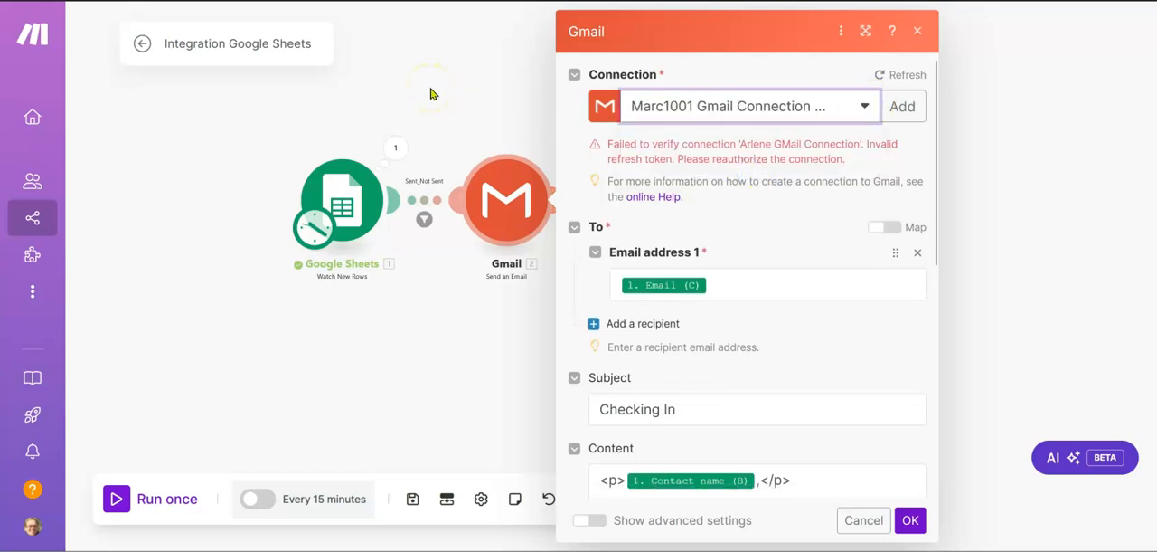
left_click(1019, 160)
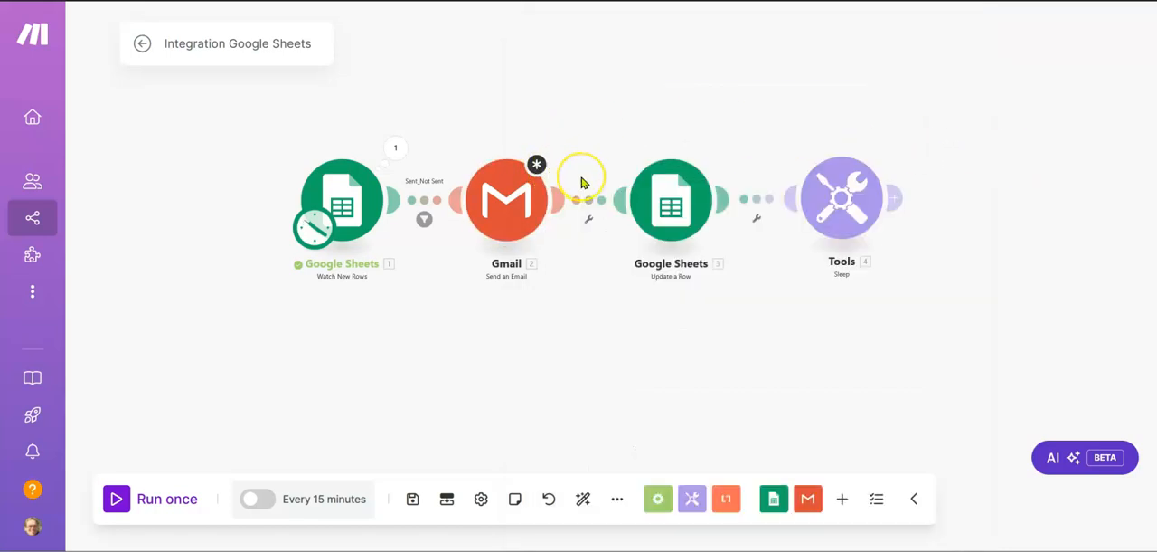
Step: Refresh the Gmail module's connection list and recheck the selected connection in its settings
left_click(540, 166)
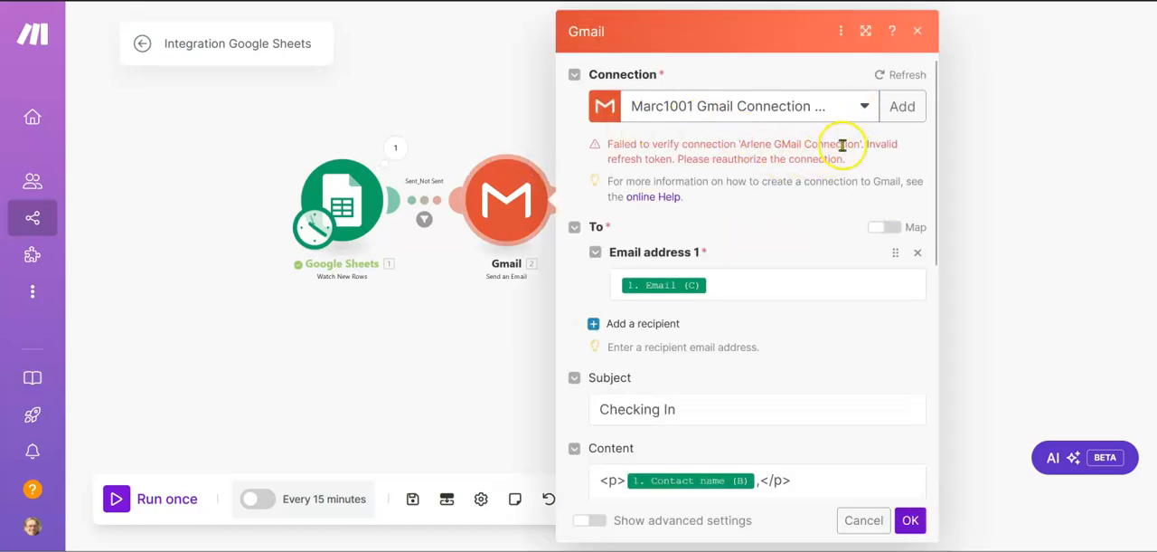
left_click(882, 76)
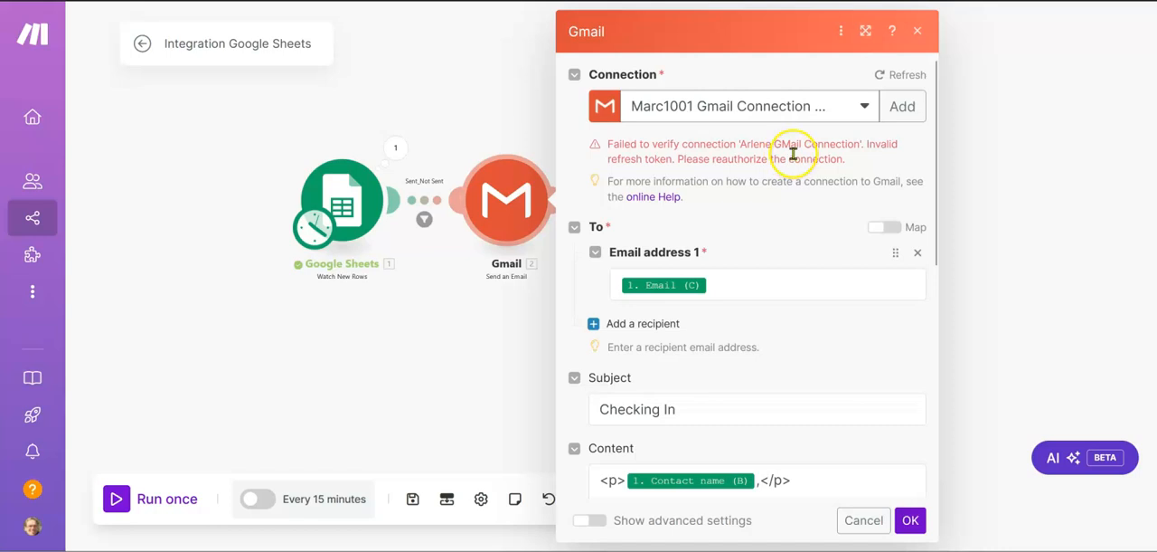
left_click(879, 77)
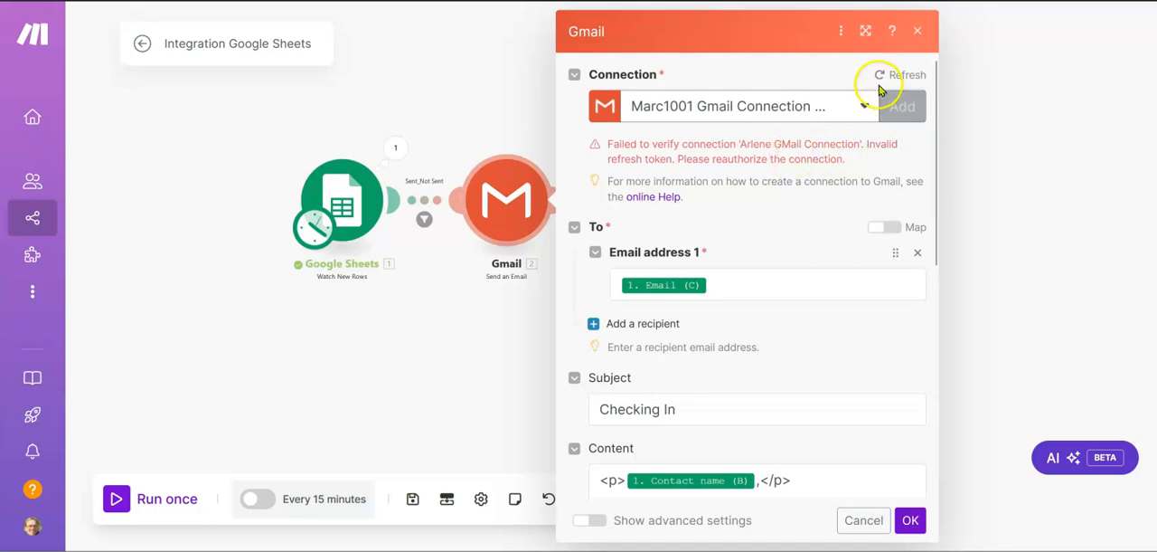
left_click(991, 136)
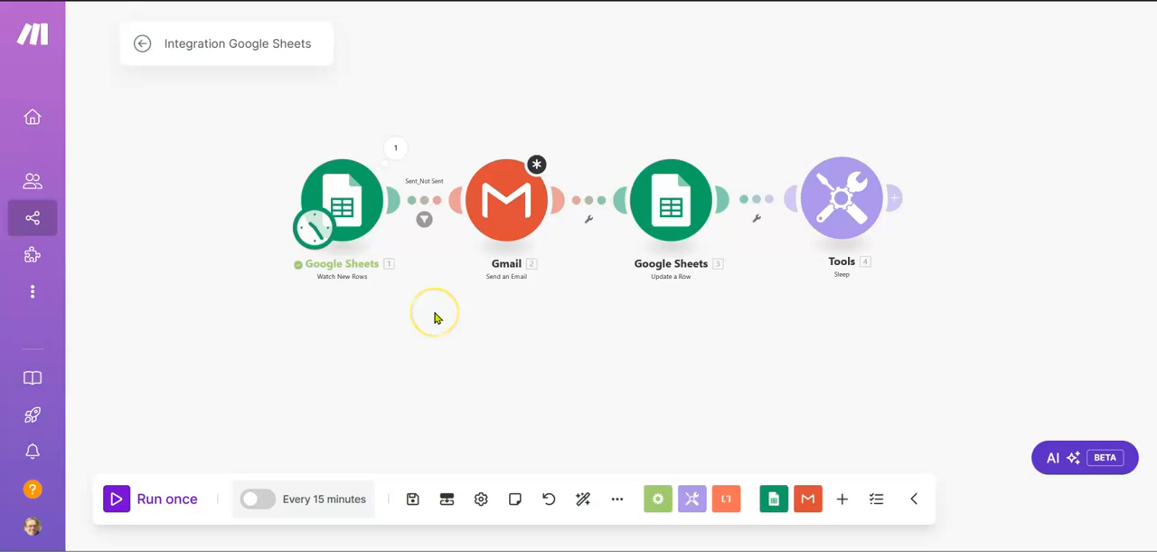
left_click(538, 164)
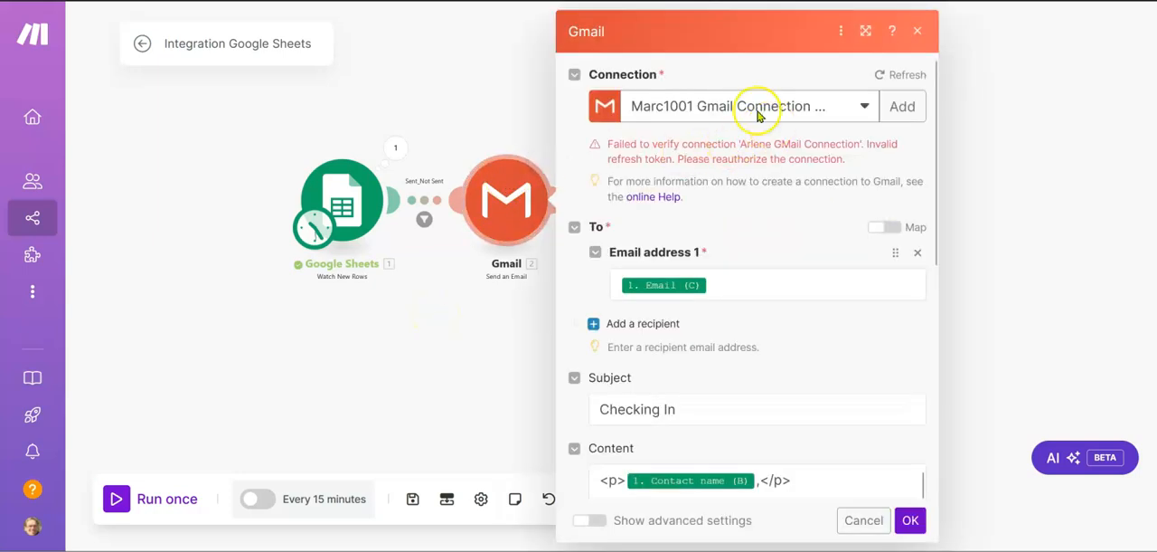
left_click(457, 88)
Step: Open the Connections page in a new browser tab and verify the two named Gmail connections
mouse_move(32, 295)
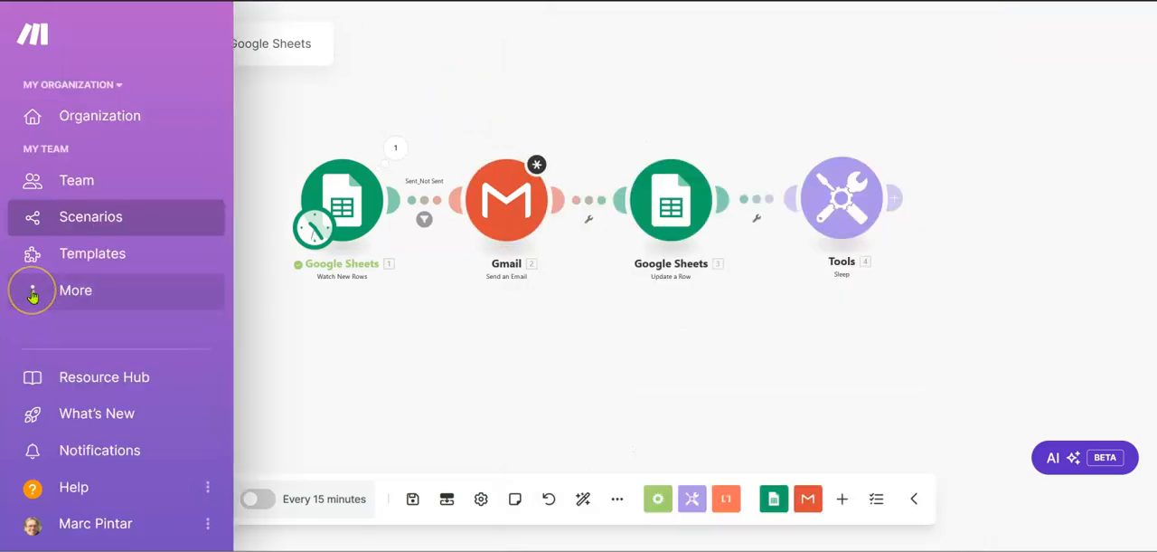
left_click(33, 293)
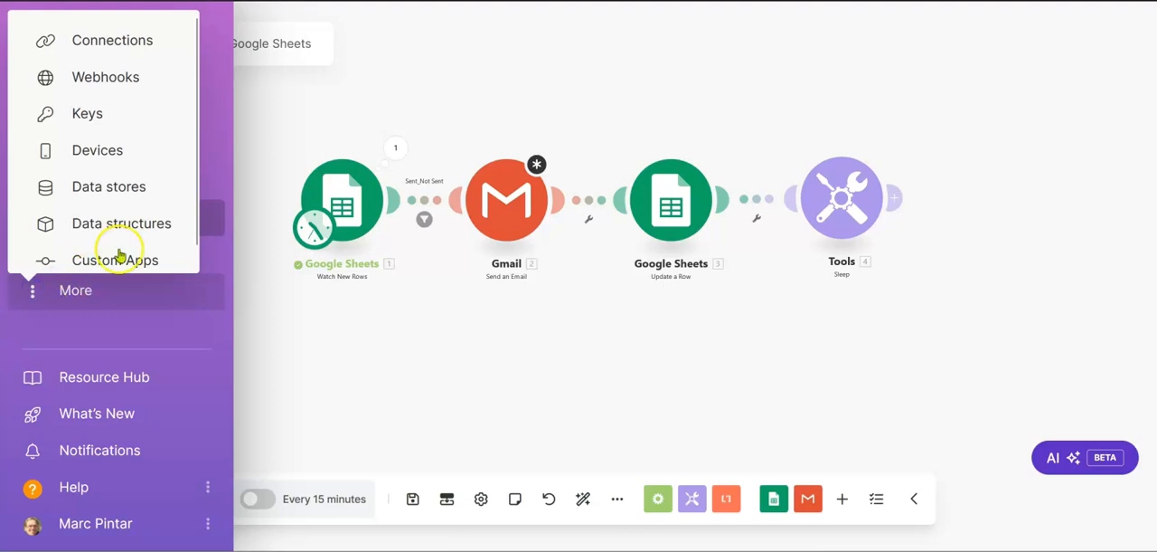
right_click(102, 55)
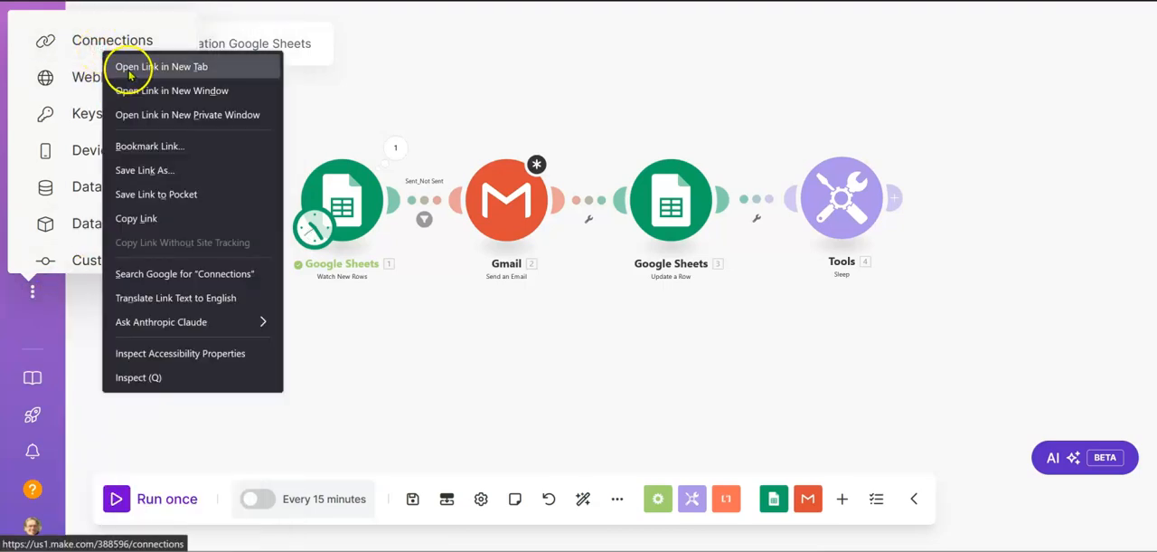
left_click(129, 70)
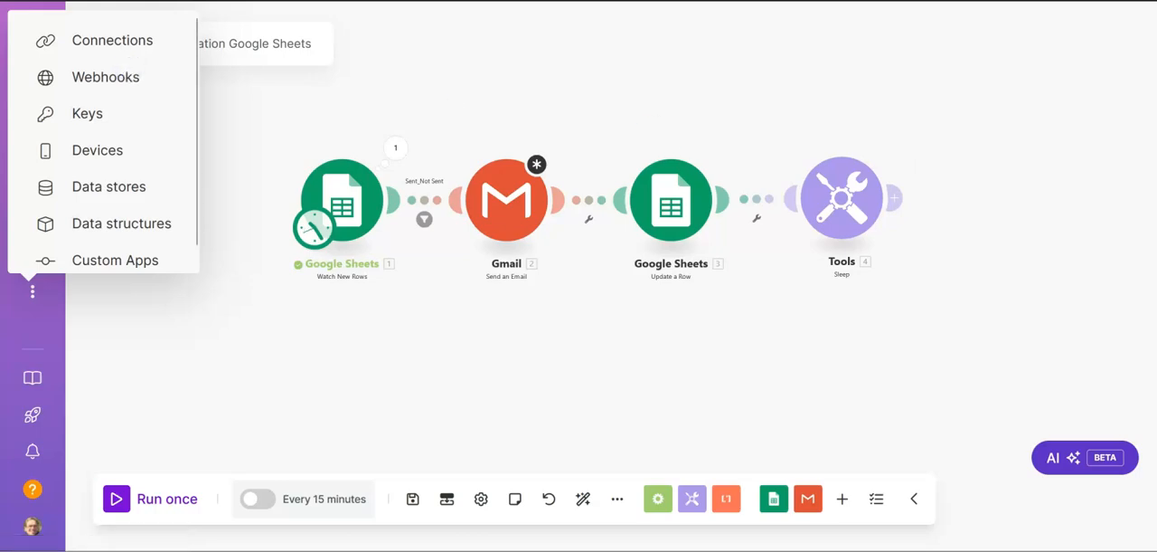
key("ctrl+Tab")
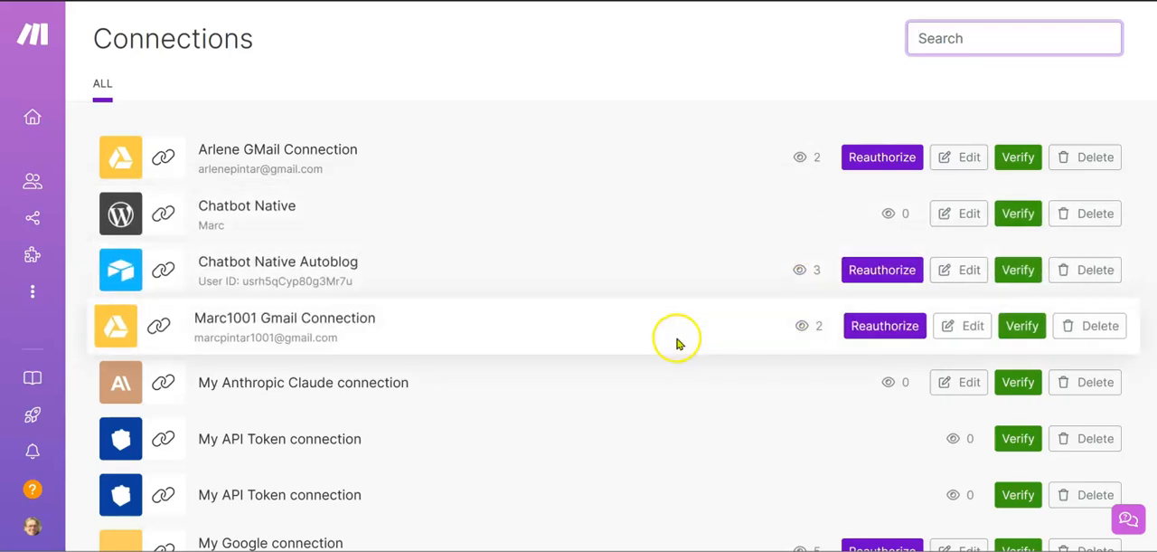
left_click(1017, 331)
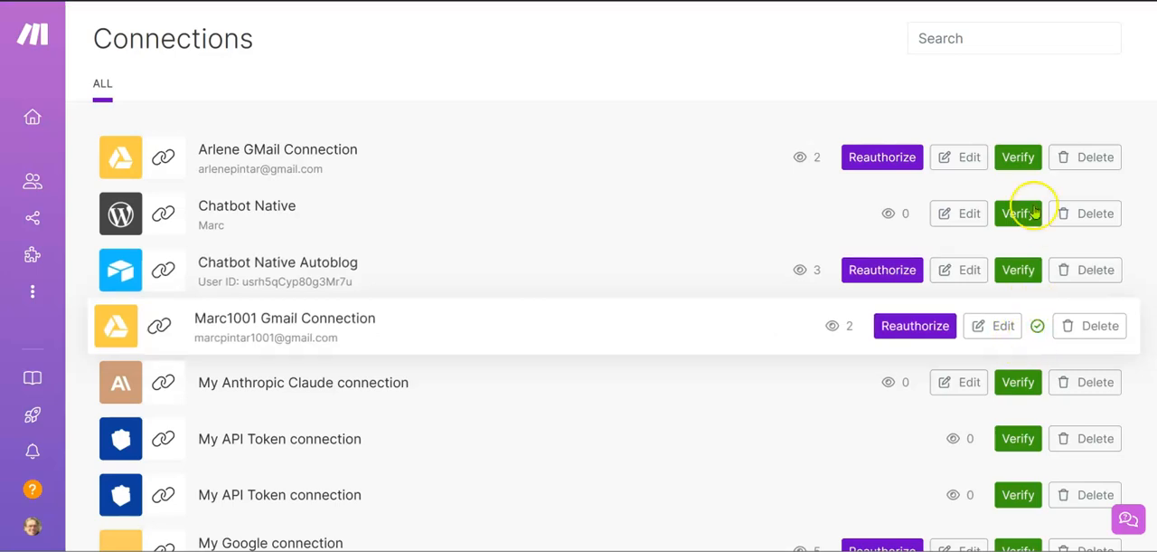
left_click(1023, 158)
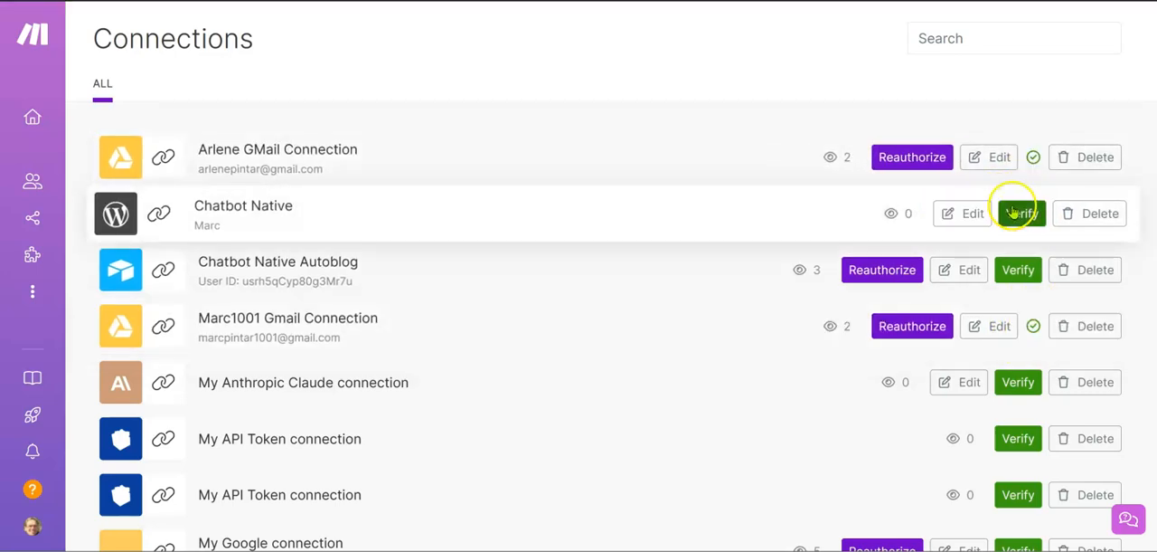
Step: Reauthorize the first Gmail connection in the list with its matching Google account, granting integromat.com access
left_click(901, 163)
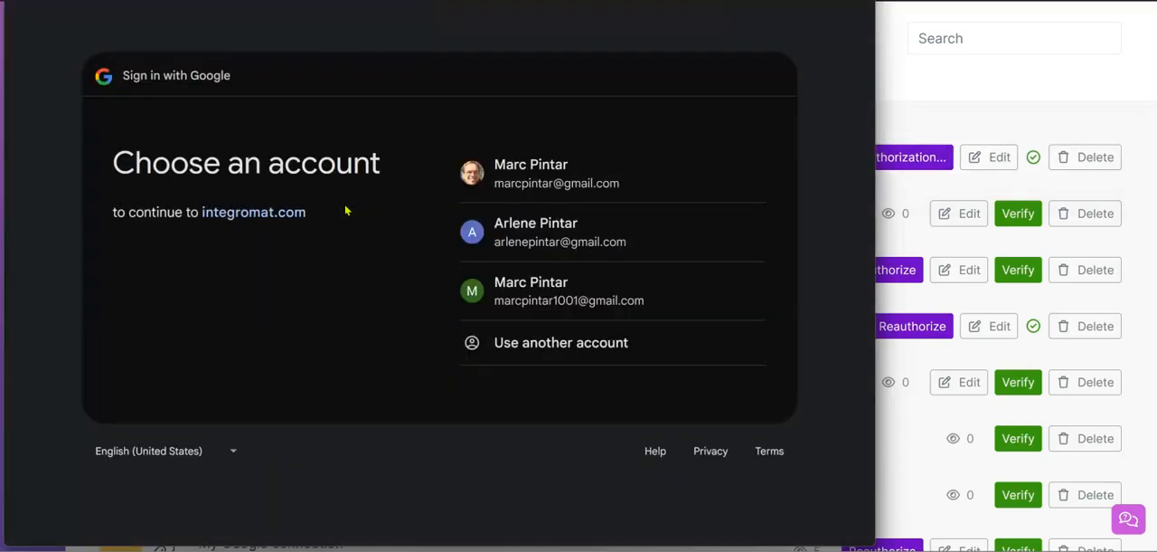
left_click(537, 242)
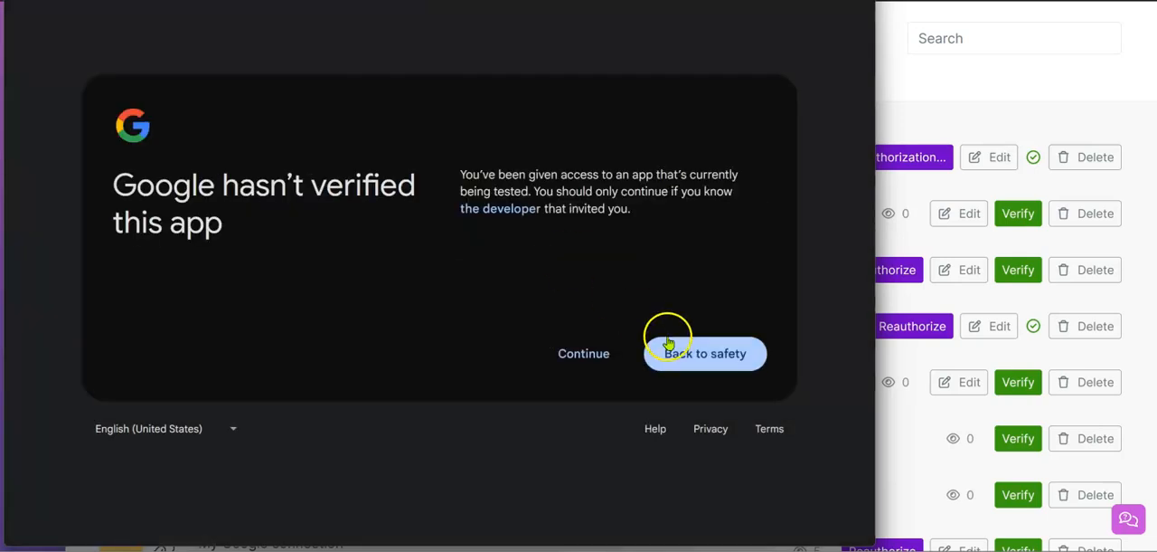
left_click(581, 354)
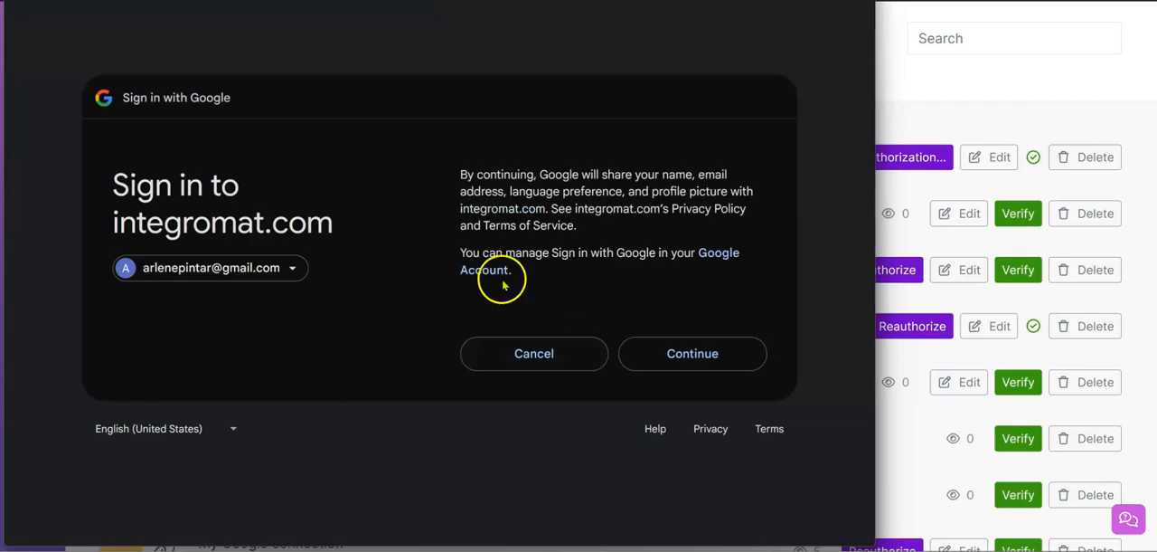
left_click(670, 359)
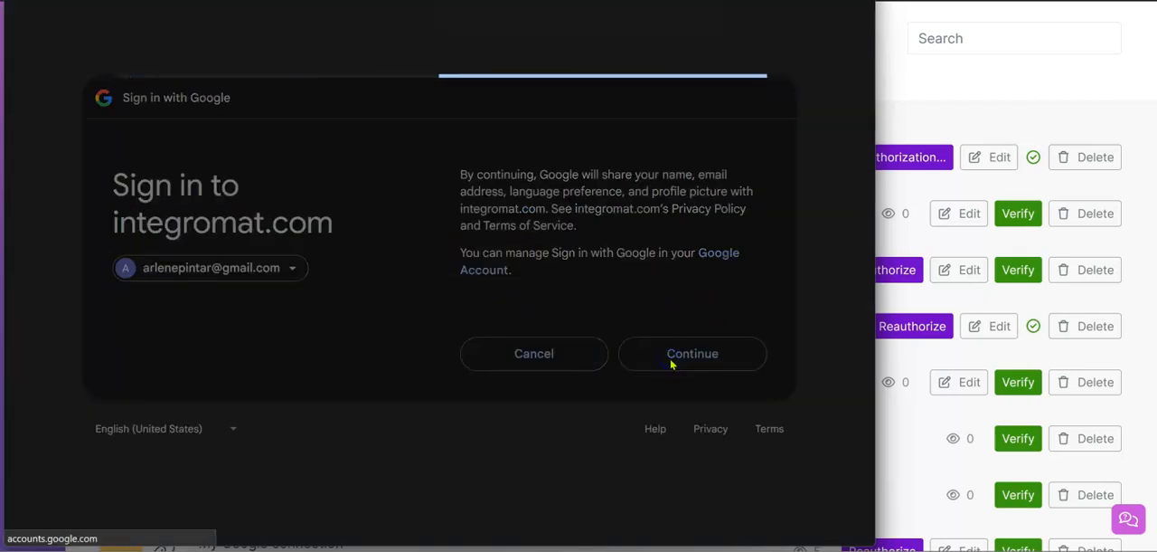
scroll(604, 317, "down", 2)
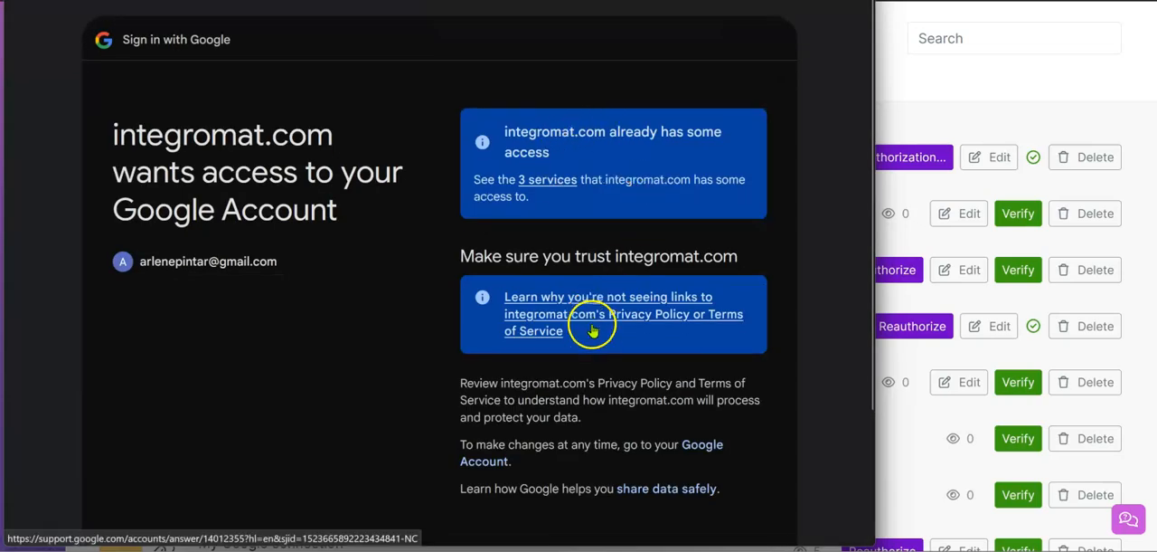
scroll(586, 251, "up", 2)
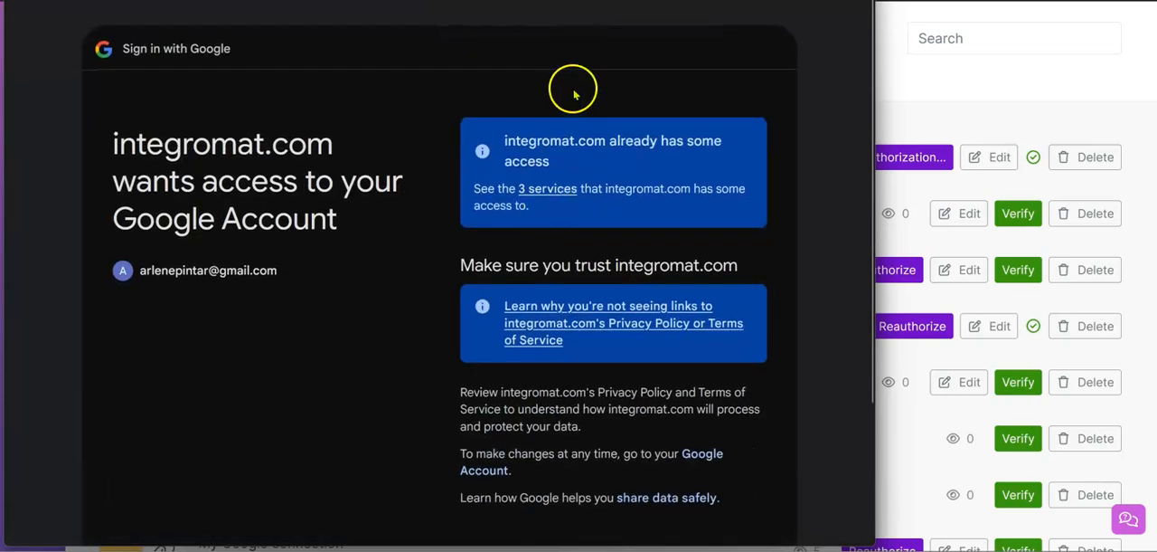
scroll(522, 258, "down", 2)
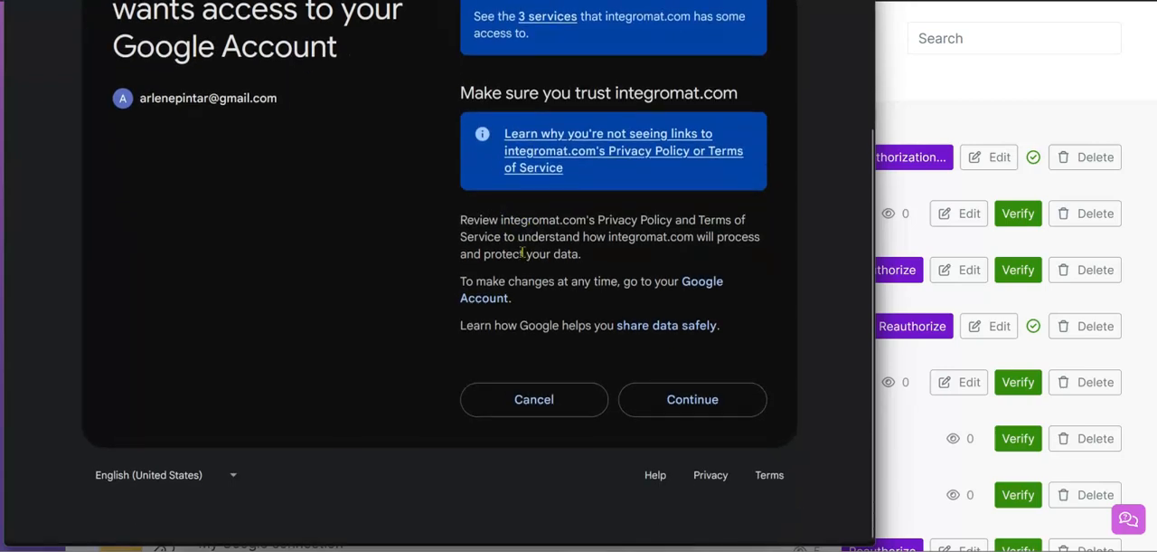
left_click(664, 407)
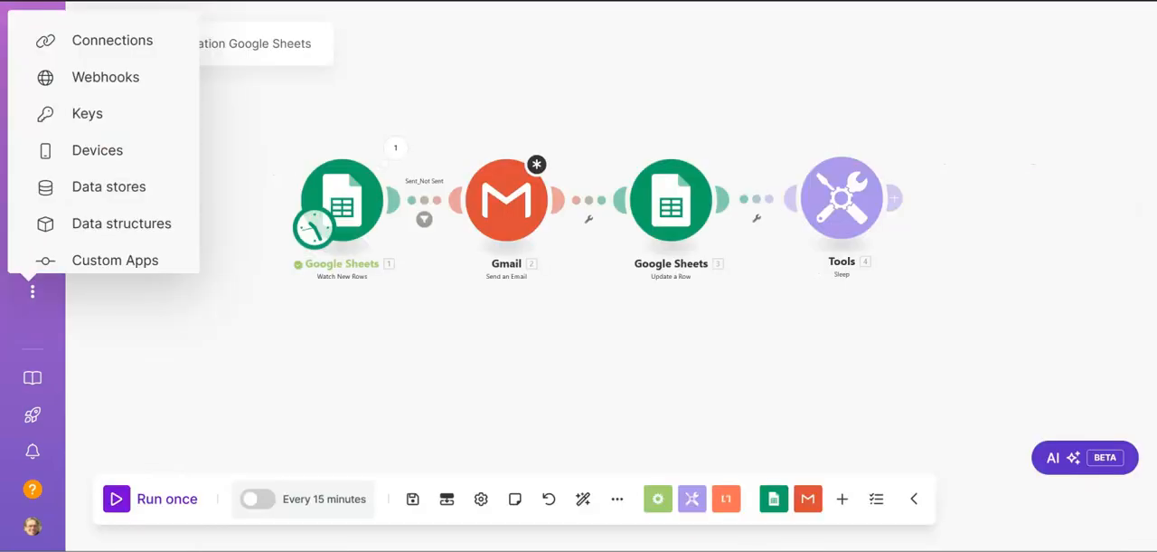
Step: Switch the Gmail module back to the reauthorized Gmail connection, refresh the connection list, and close its settings
left_click(533, 171)
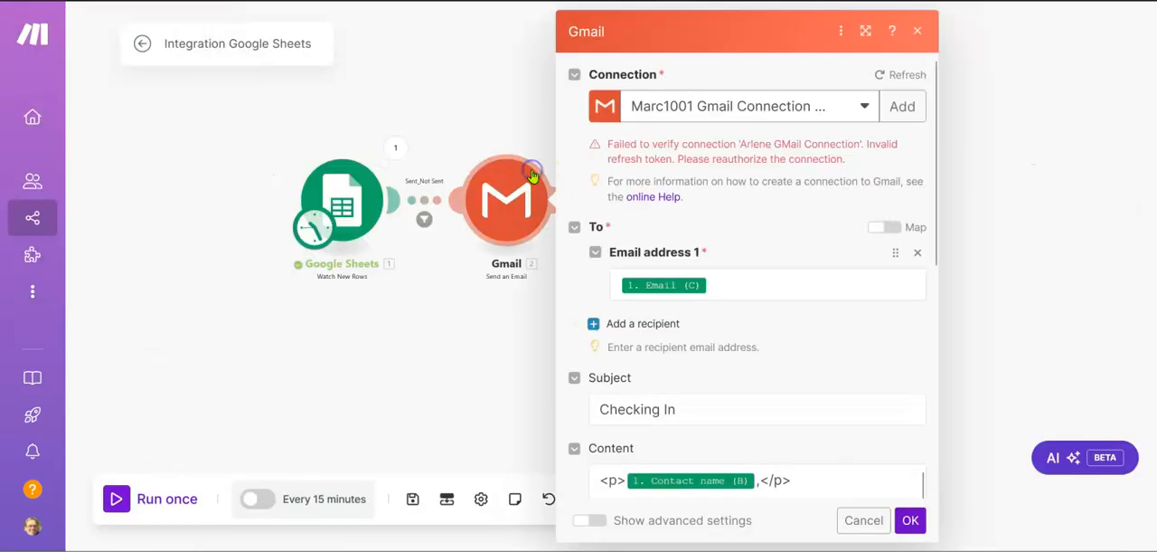
left_click(863, 108)
left_click(764, 140)
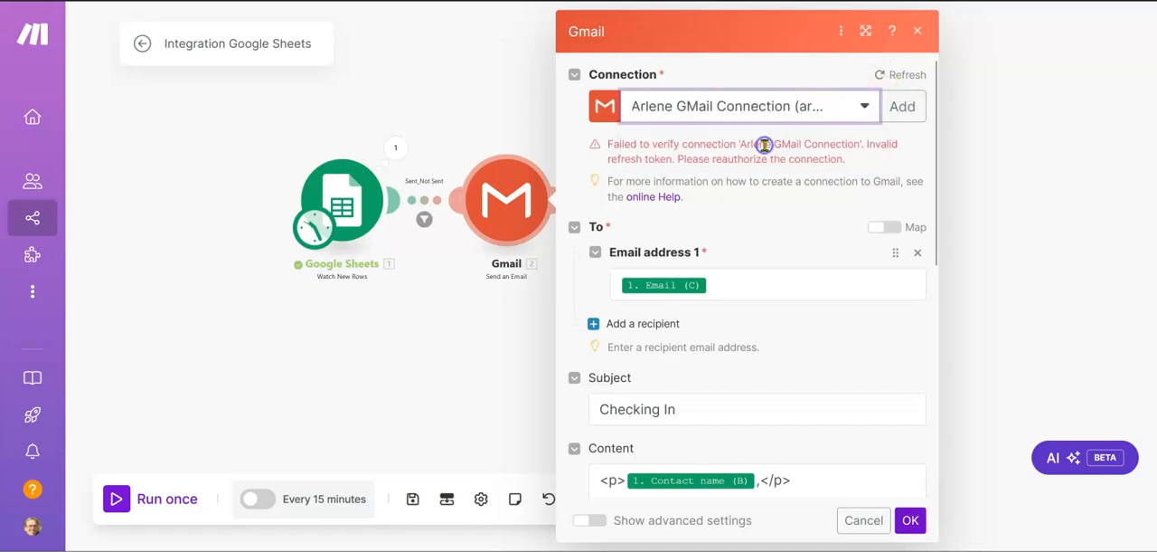
left_click(880, 76)
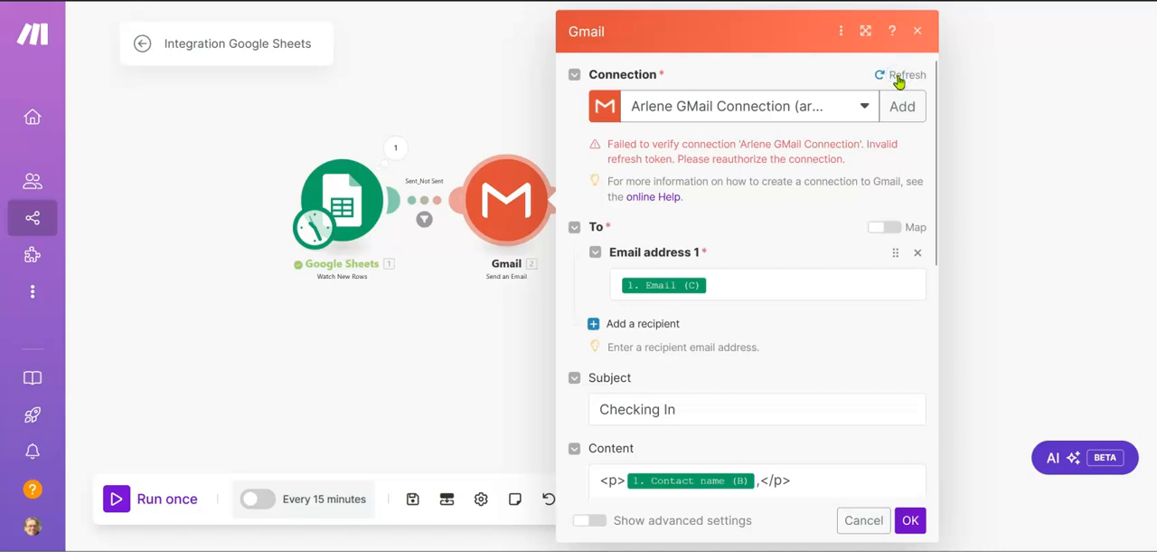
scroll(793, 233, "down", 5)
scroll(793, 233, "up", 5)
left_click(1000, 198)
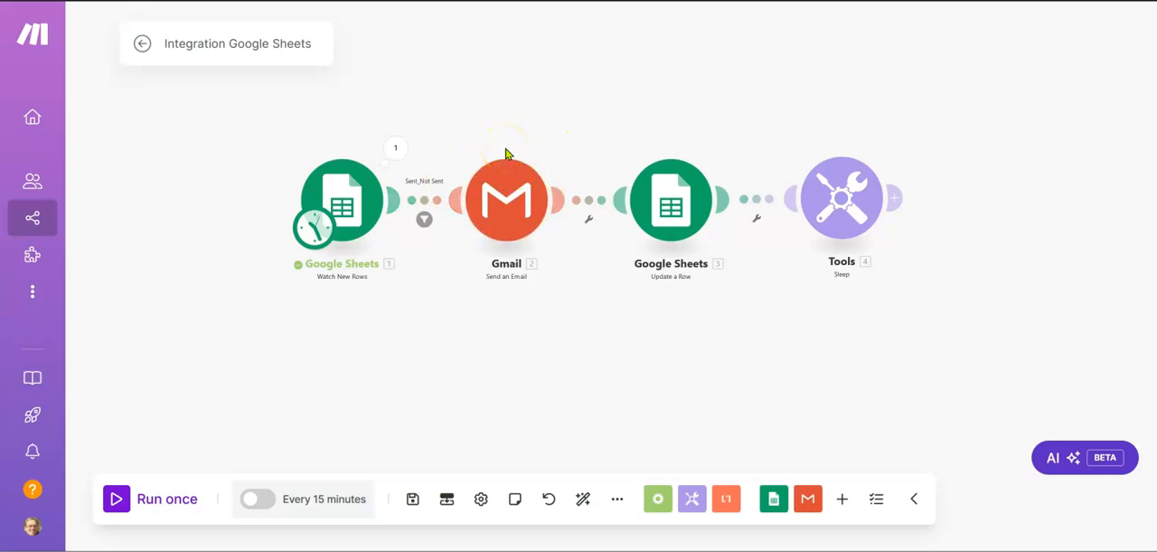
Step: Review the Watch New Rows settings for the Roofing Philly spreadsheet, including sheet, headers and limit, and close them
left_click(371, 190)
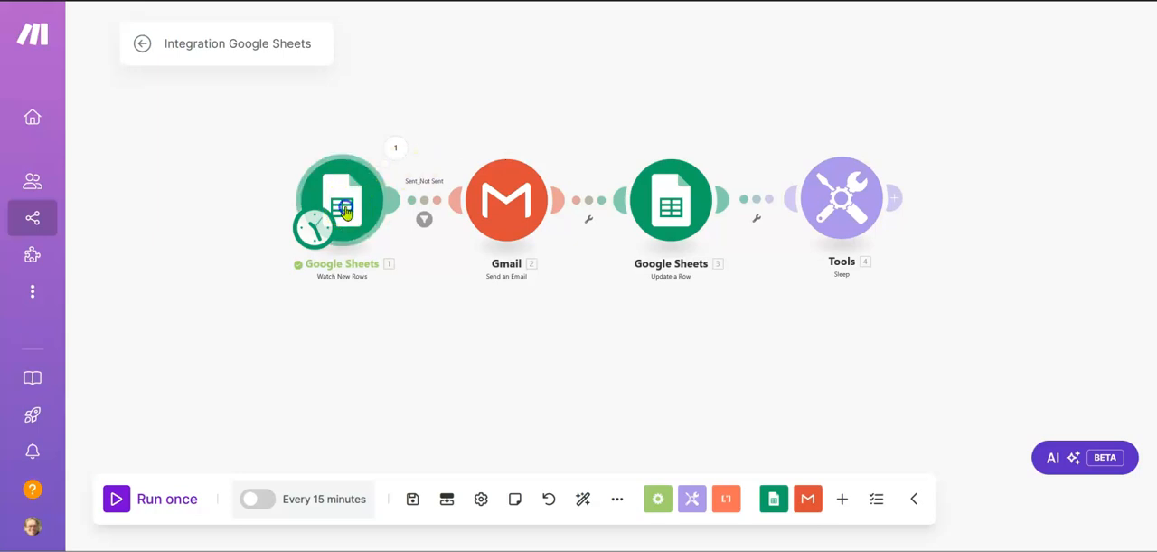
scroll(533, 331, "down", 3)
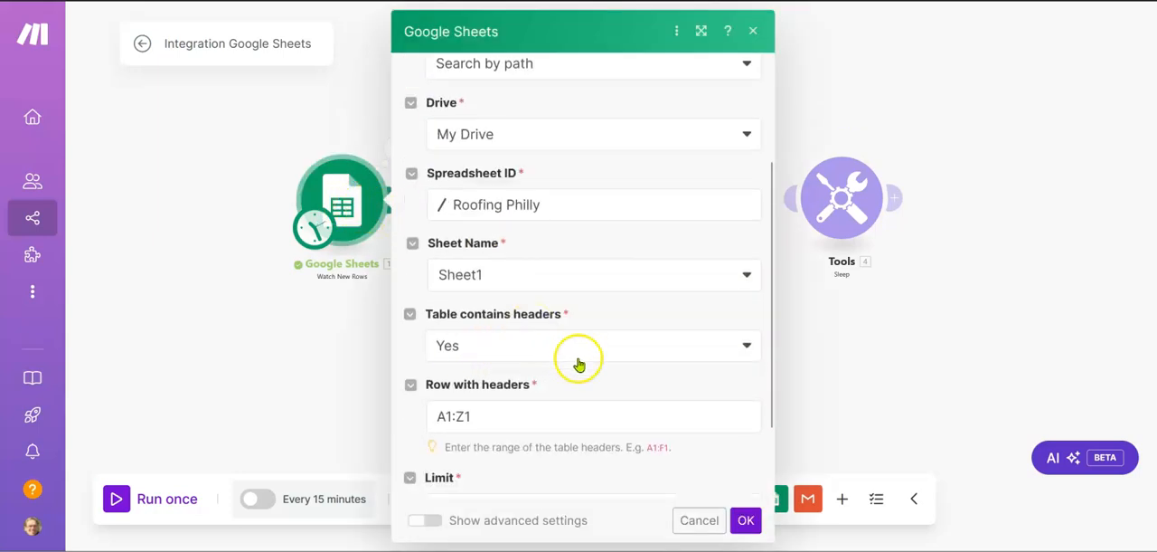
scroll(578, 362, "down", 2)
scroll(579, 358, "up", 2)
scroll(579, 358, "up", 2)
left_click(746, 523)
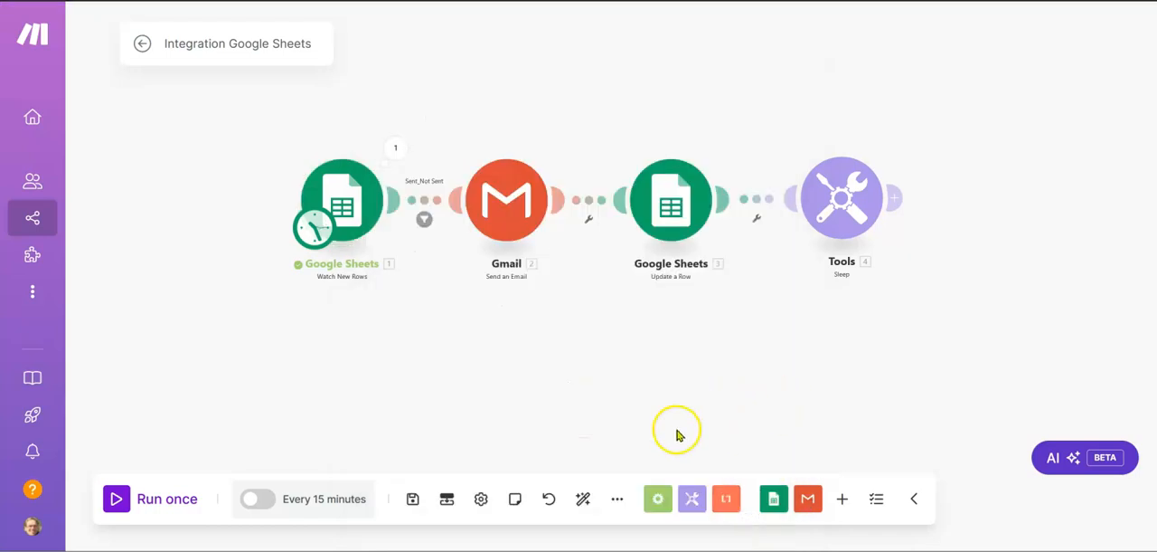
Step: Run the scenario once and inspect the Gmail module's input and output bundles for the run
left_click(115, 500)
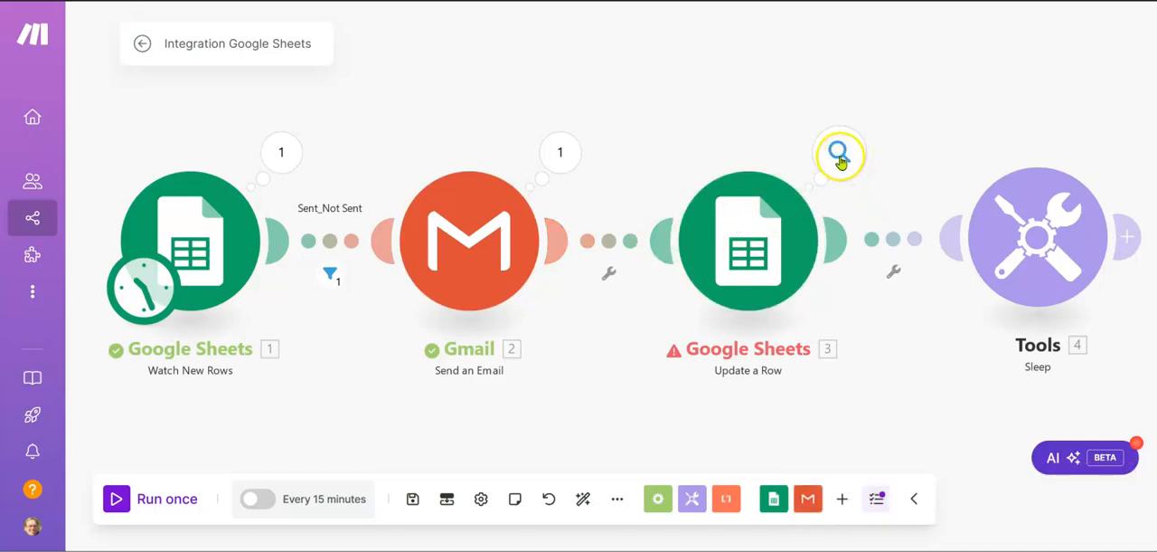
left_click(563, 156)
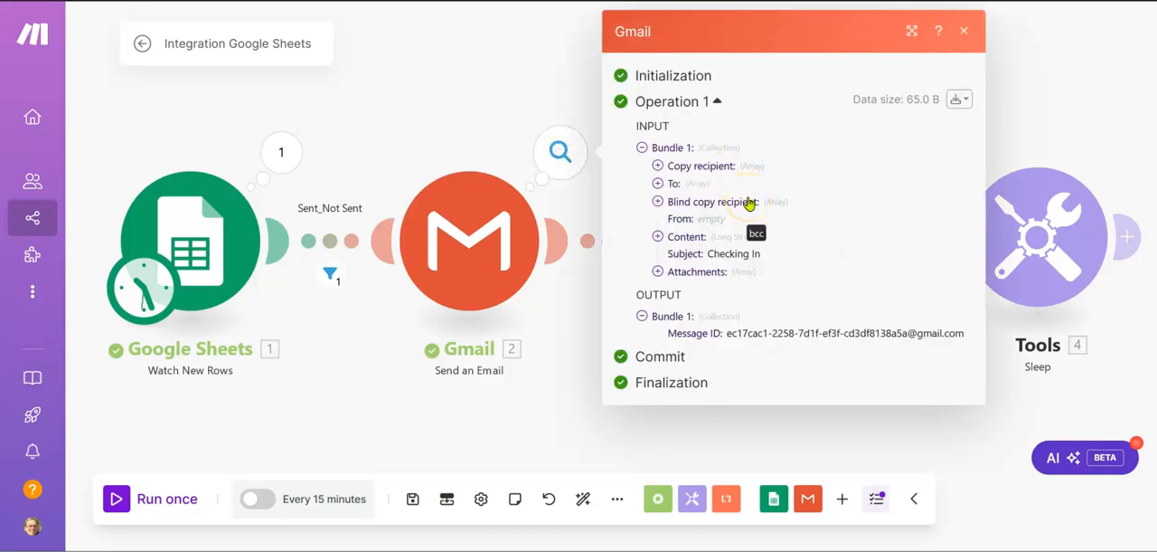
left_click(969, 34)
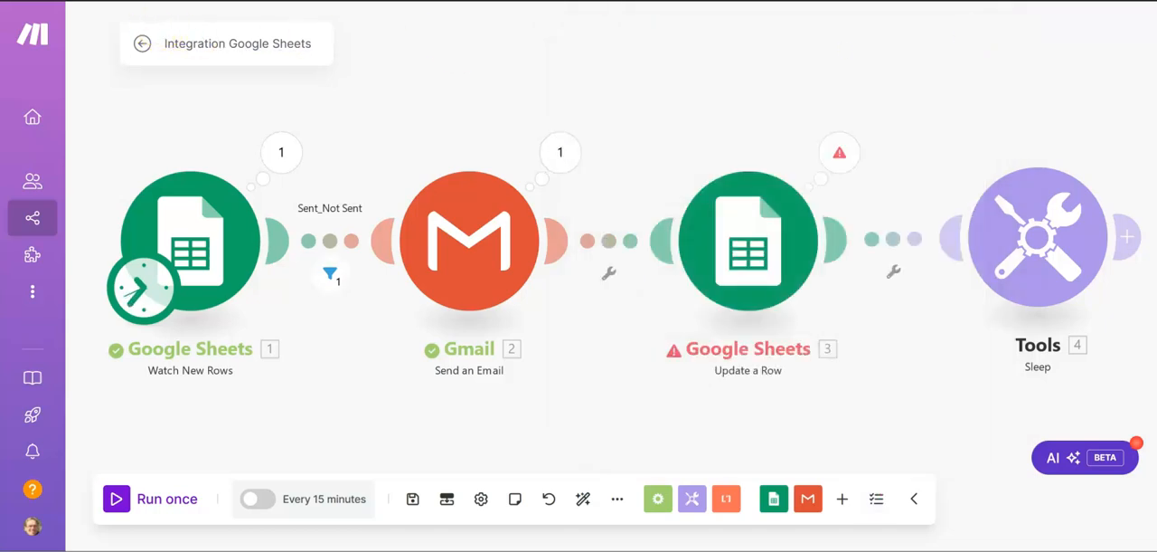
Step: Delete the Google Sheets Update a Row module from the scenario
right_click(747, 271)
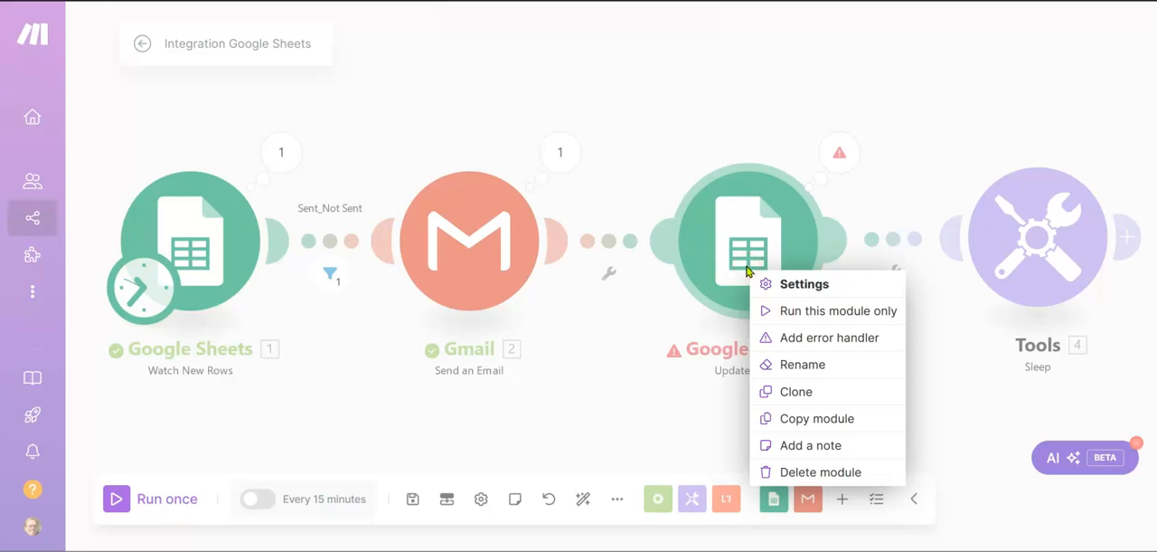
left_click(807, 470)
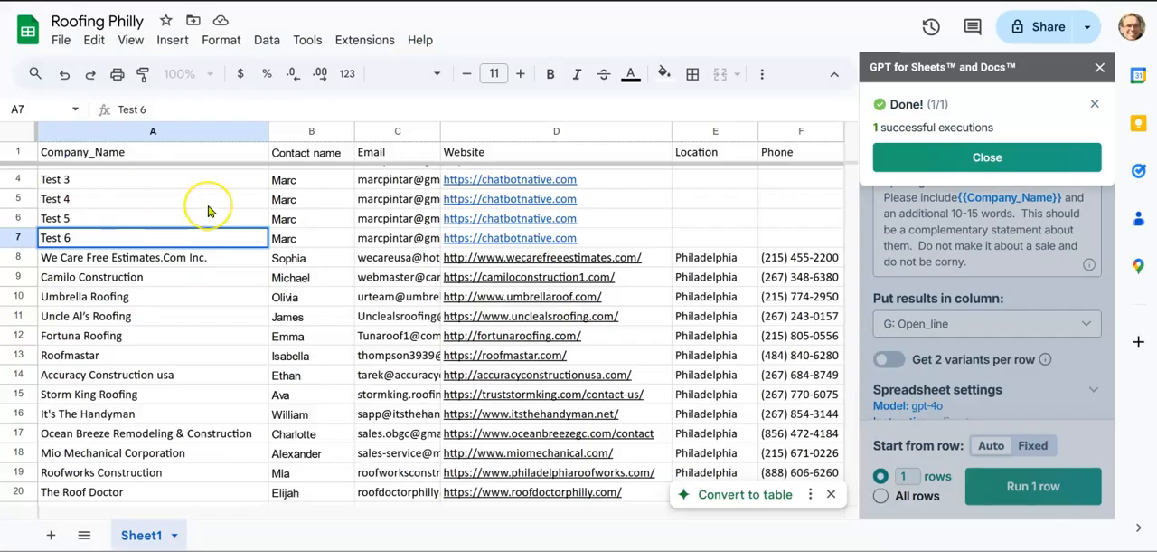
Step: Check the Roofing Philly sheet, switch to Gmail's sent mail, and expand the trimmed content of the Checking In email
scroll(208, 210, "up", 1)
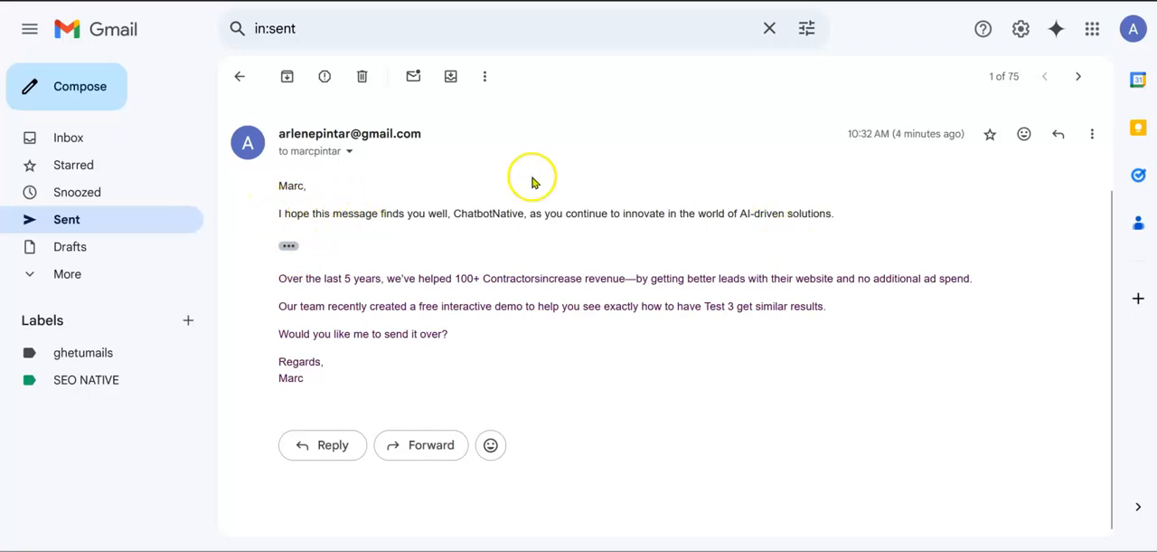
left_click(288, 248)
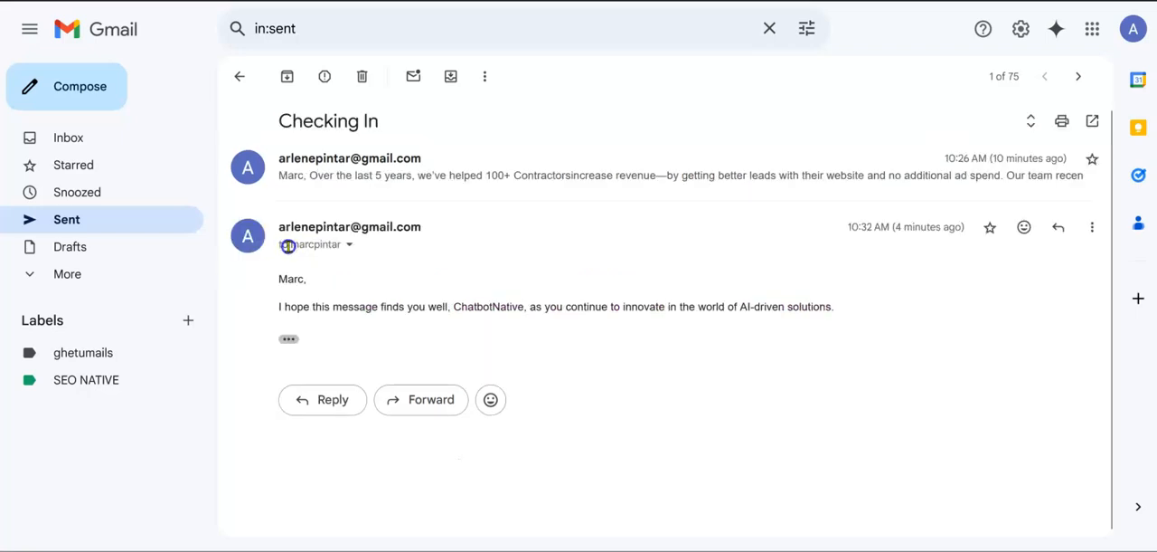
left_click(289, 338)
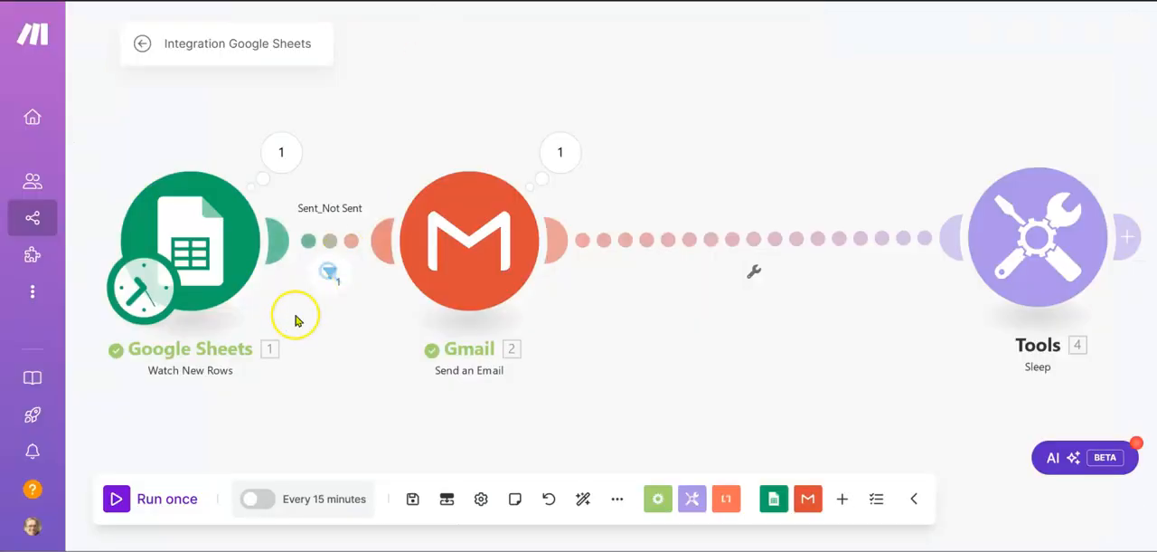
Step: Run the scenario once again and check the Checking In thread in Gmail's sent mail, stopping the run during its delay
left_click(115, 498)
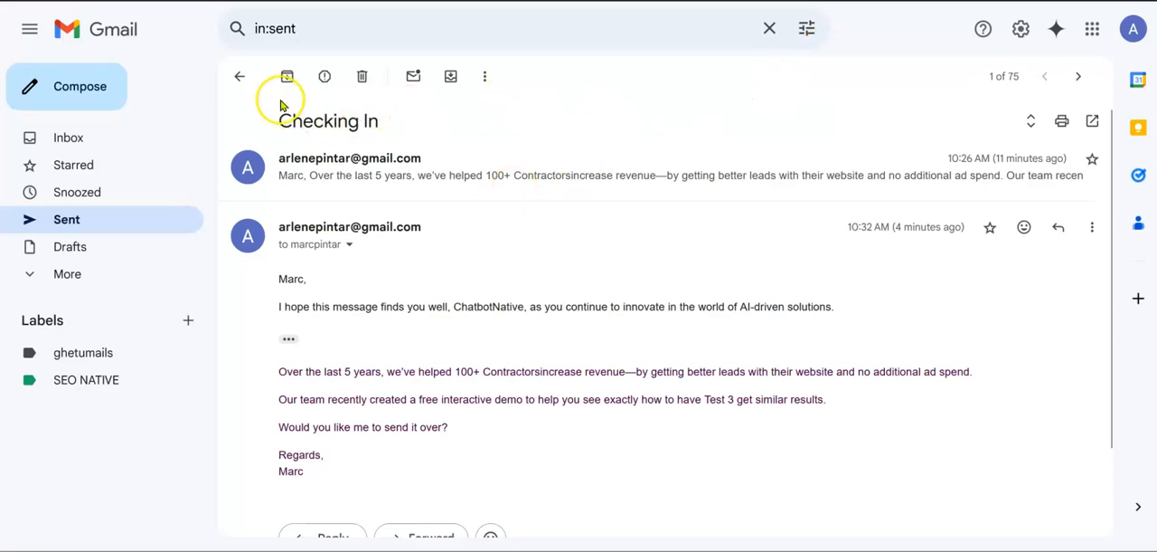
left_click(239, 77)
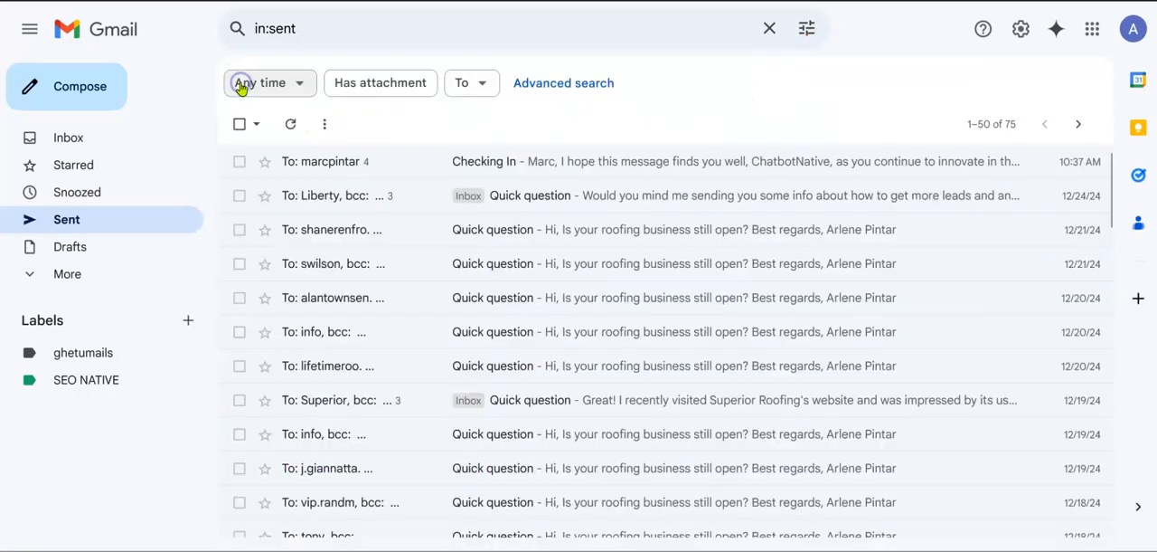
left_click(340, 166)
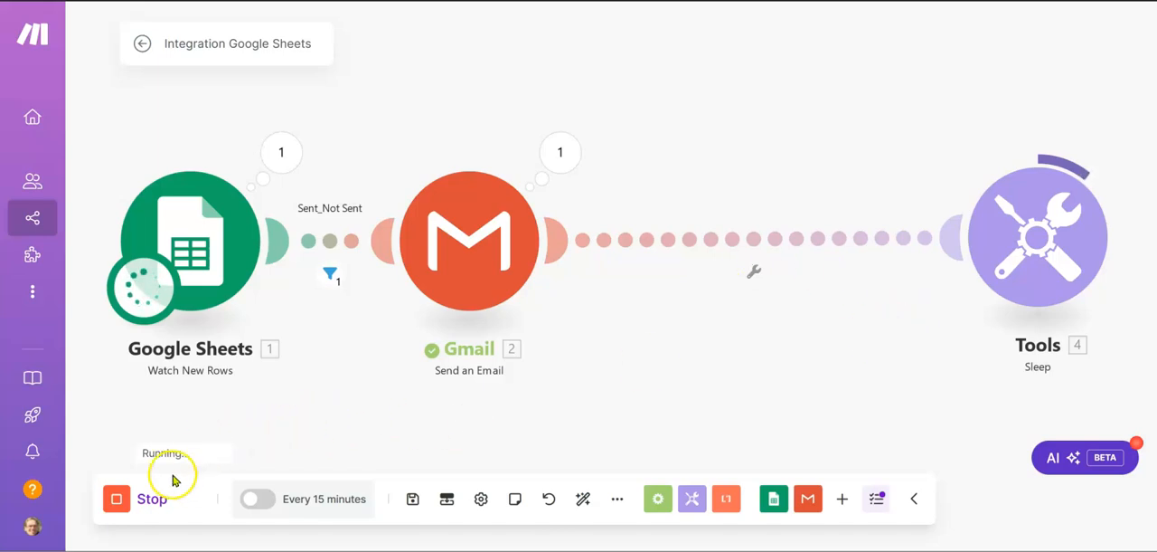
left_click(116, 498)
left_click(134, 504)
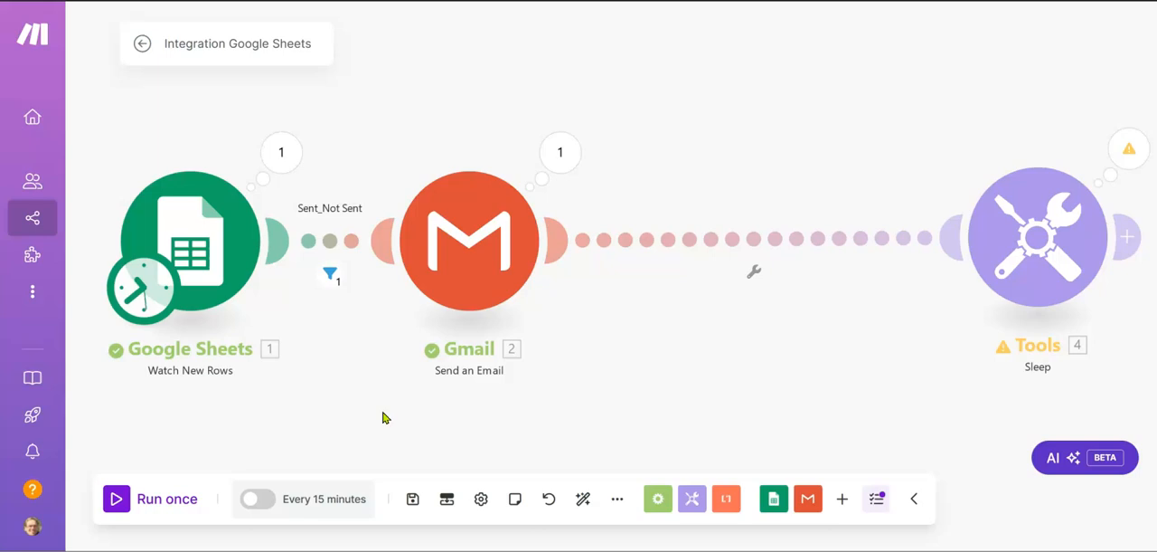
Step: Set the result limit of the Watch New Rows module to 3
left_click(184, 245)
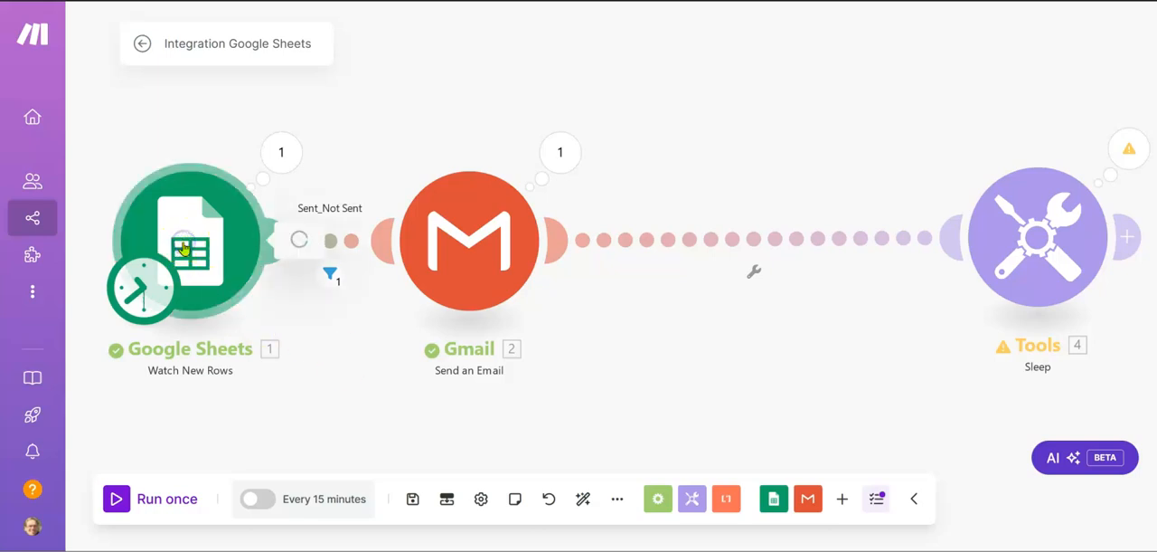
scroll(531, 445, "down", 3)
scroll(531, 445, "down", 1)
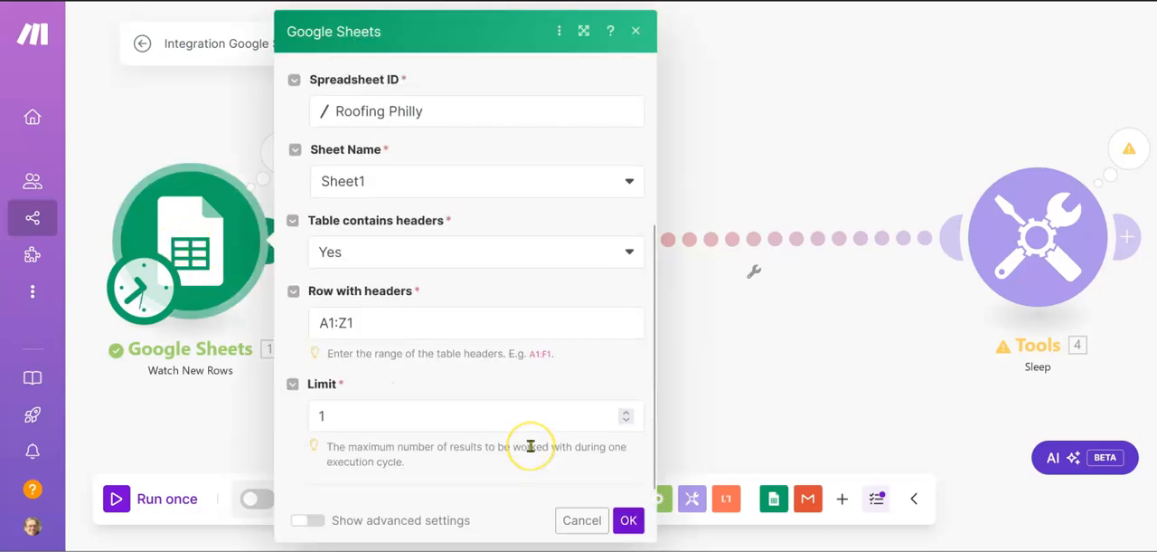
double_click(438, 418)
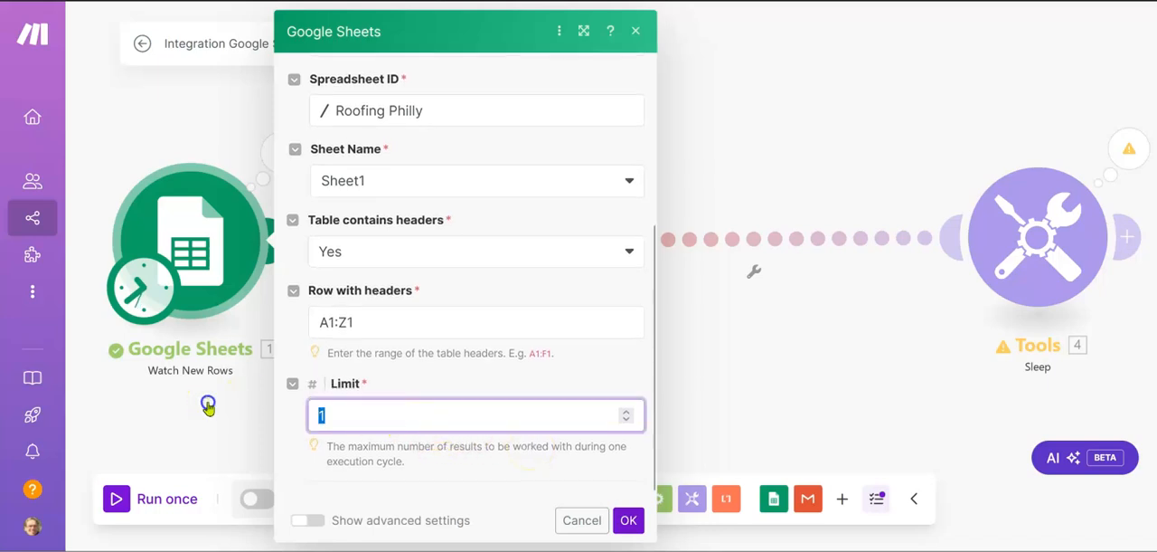
type("3")
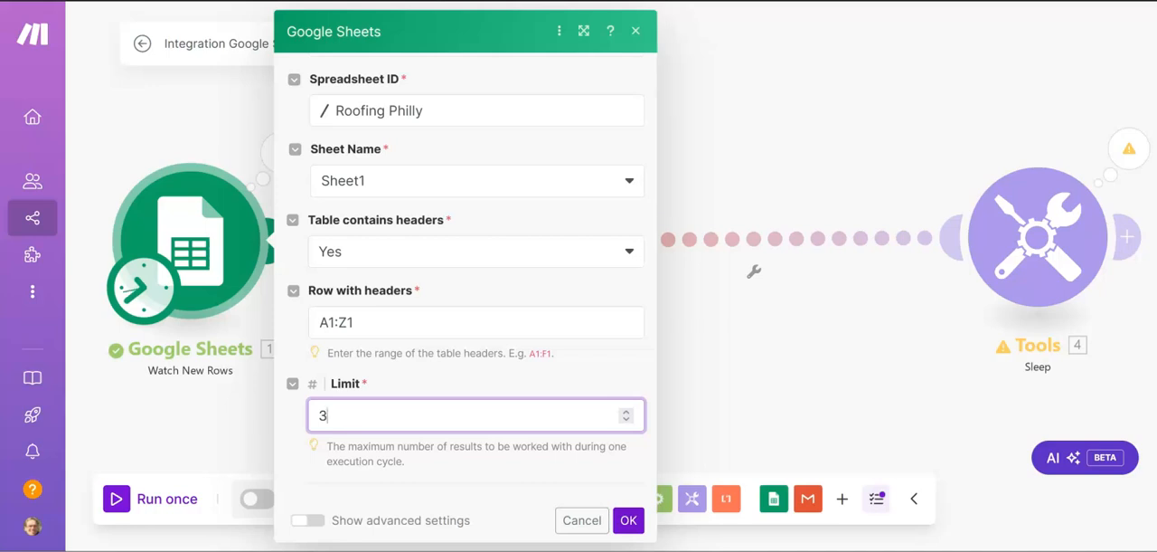
left_click(705, 327)
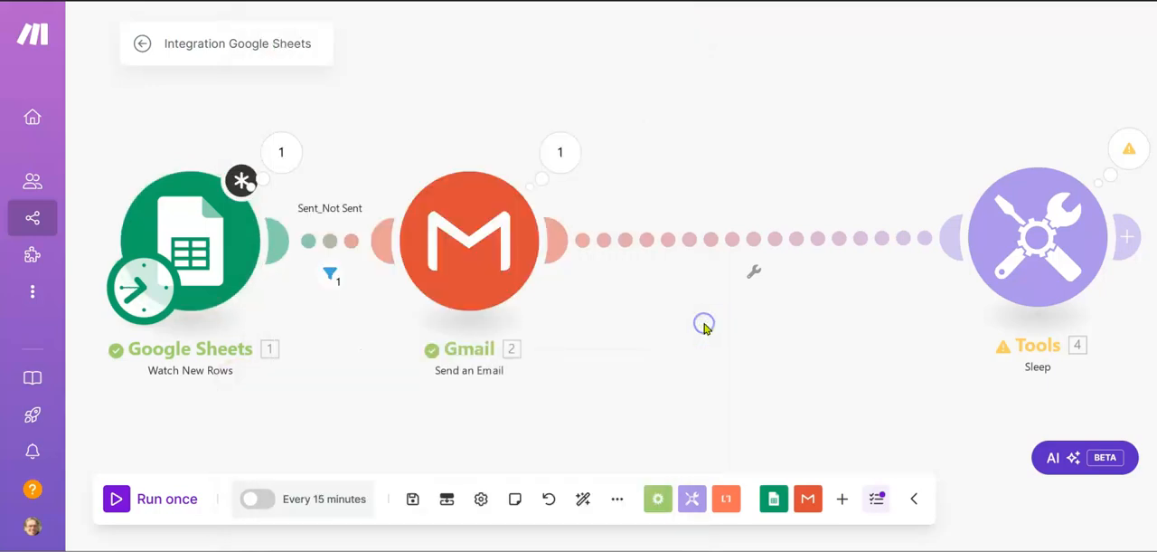
Step: Go to the organization dashboard, saving the scenario despite the module warning, and inspect the January 9, 2025 point on the usage chart
left_click(33, 115)
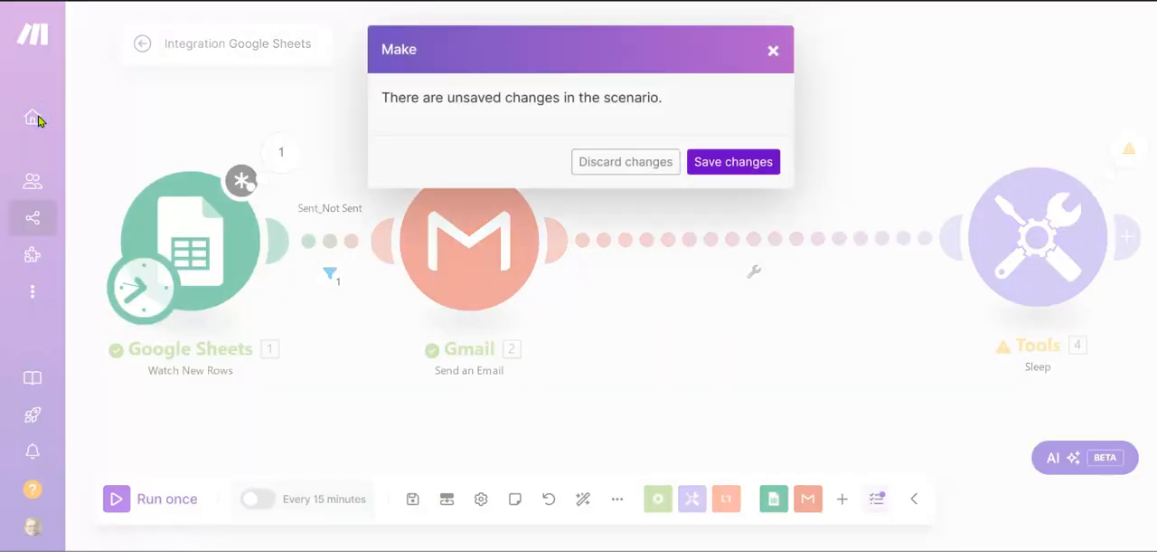
left_click(741, 149)
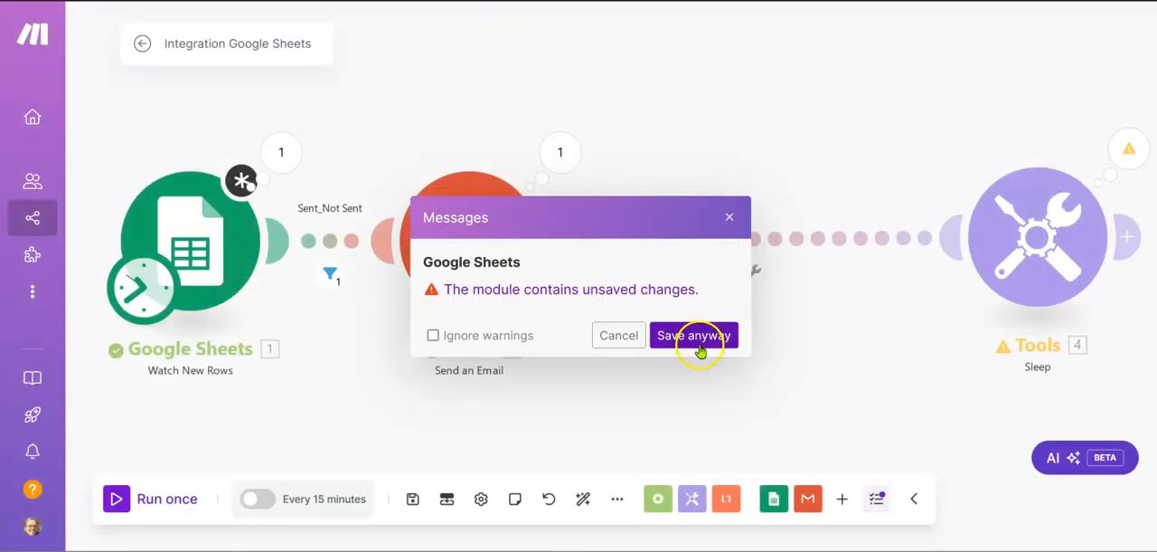
left_click(701, 347)
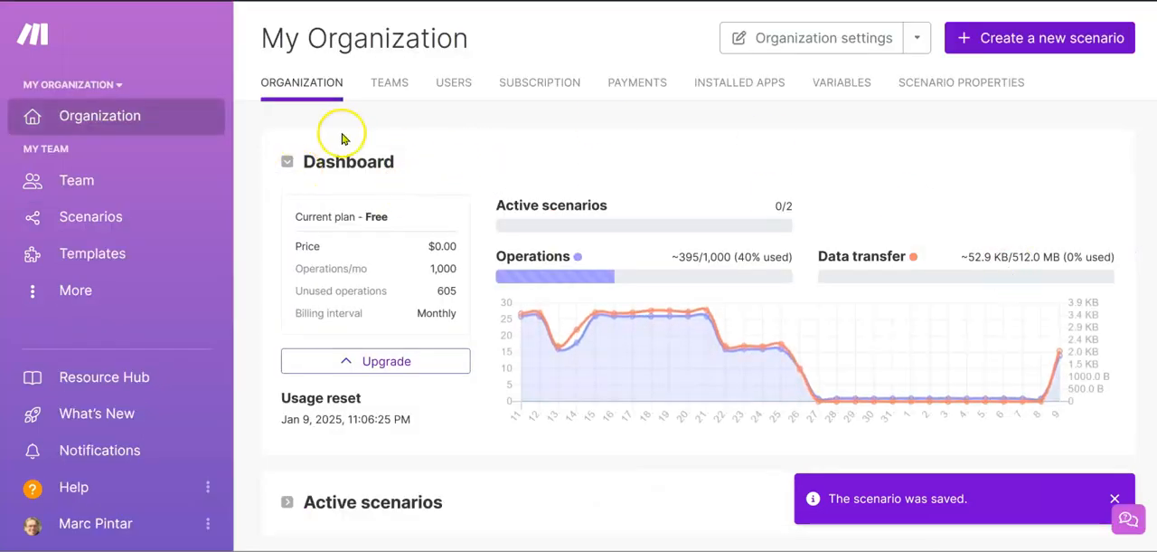
mouse_move(894, 367)
mouse_move(1066, 364)
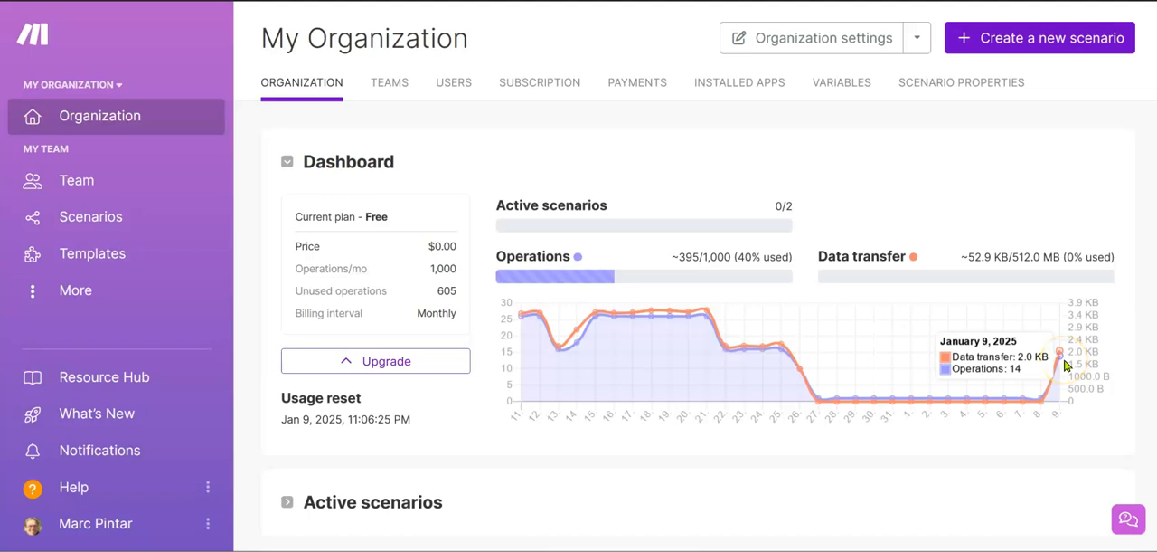